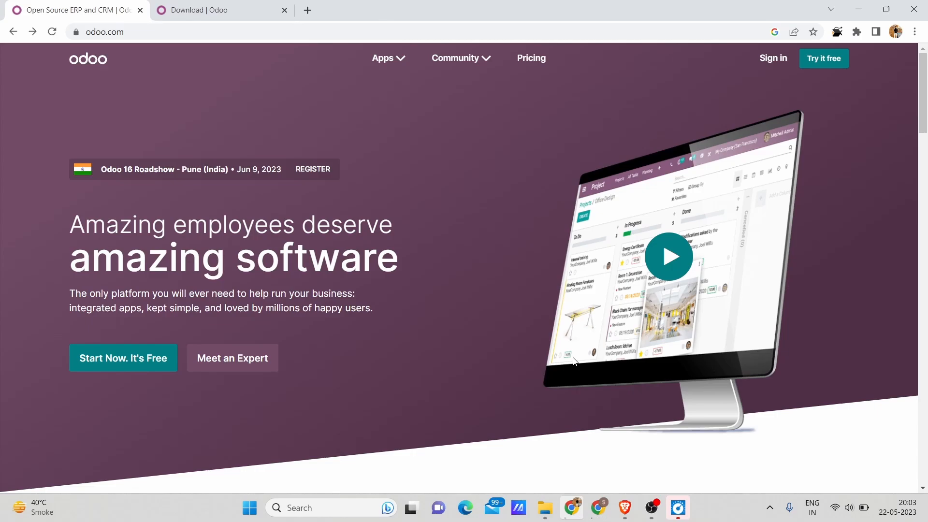
Look over the app categories on the Odoo home page and open the CRM app's page.
scroll(574, 361, "down", 8)
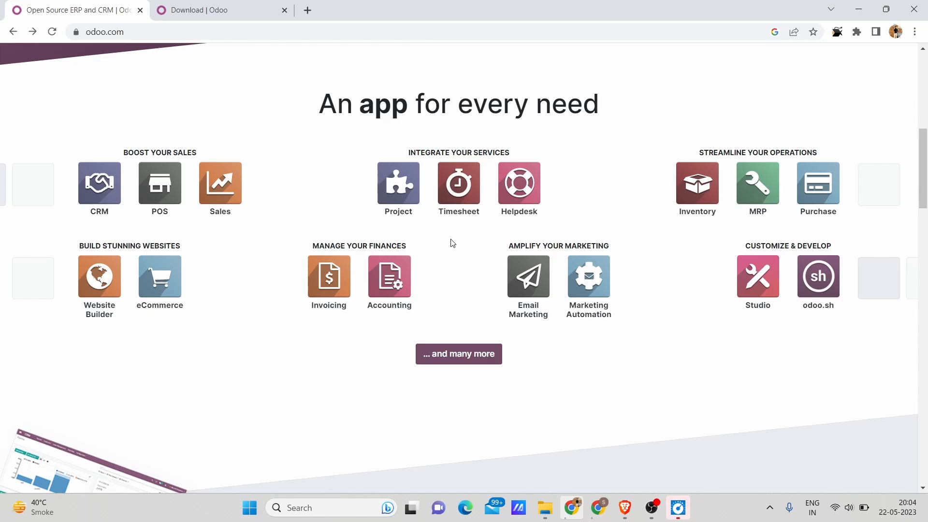
scroll(452, 244, "up", 10)
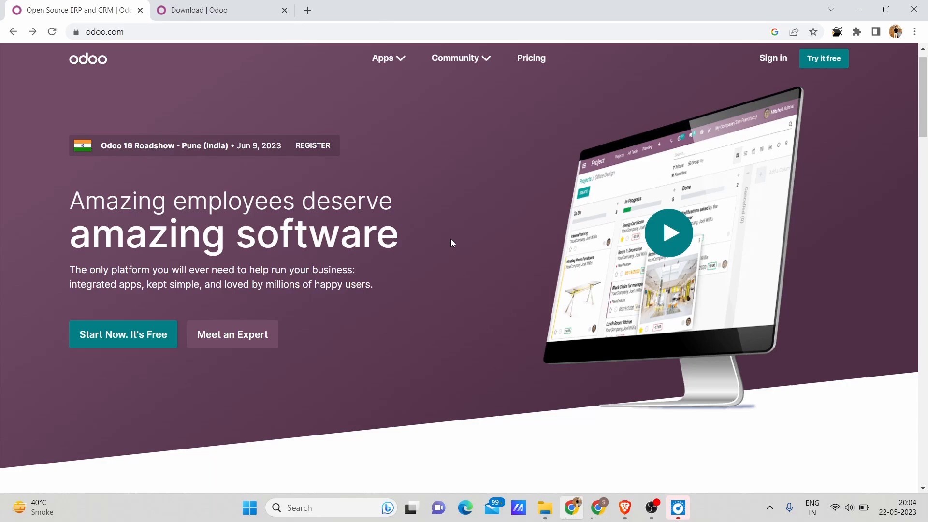
scroll(452, 243, "down", 2)
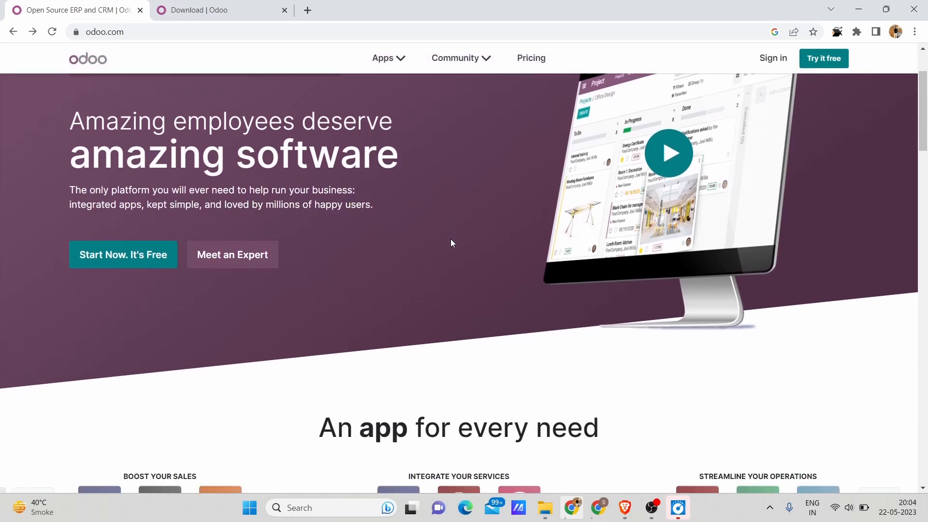
scroll(451, 243, "down", 1)
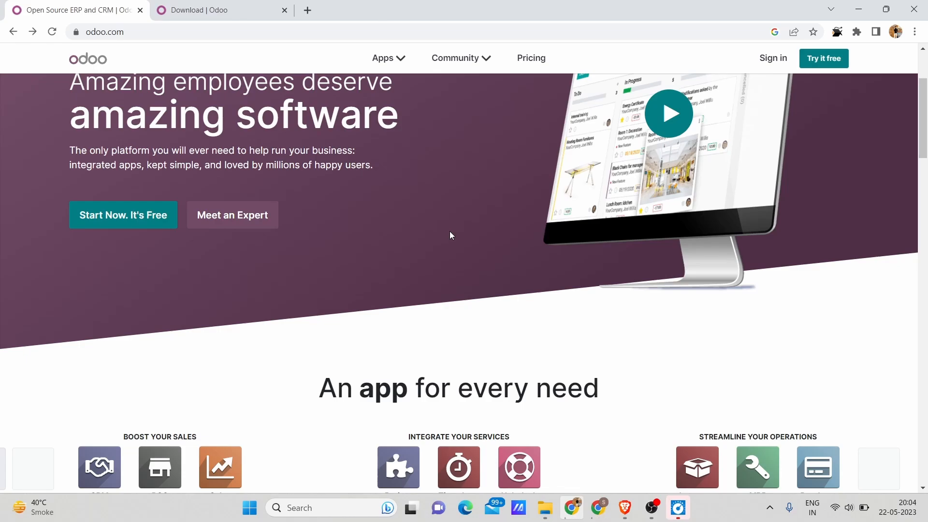
scroll(450, 232, "down", 4)
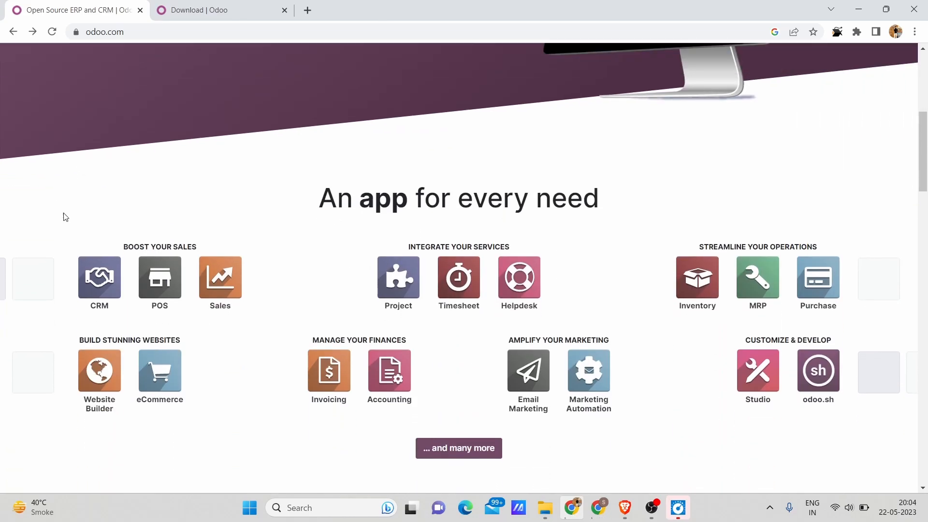
left_click(87, 274)
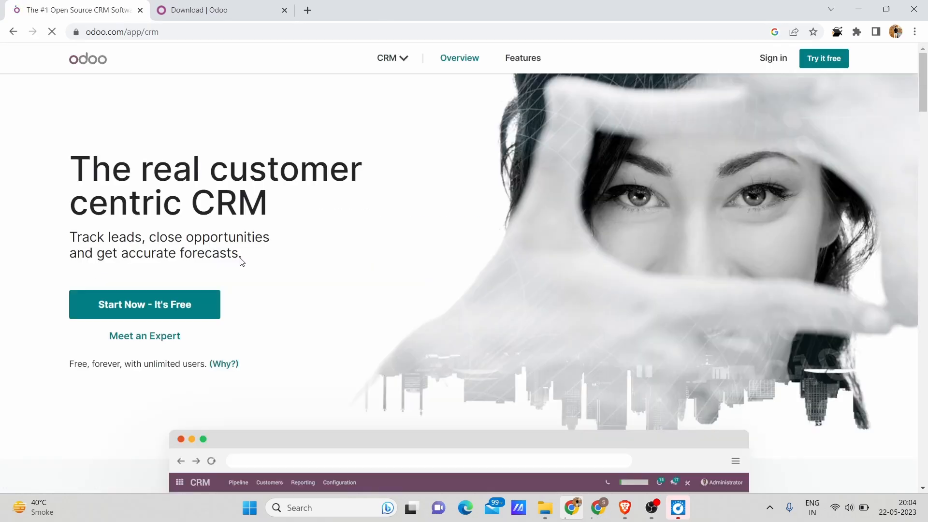
Examine the pipeline preview and the "Get accurate forecasts" section on the CRM page.
scroll(299, 249, "down", 2)
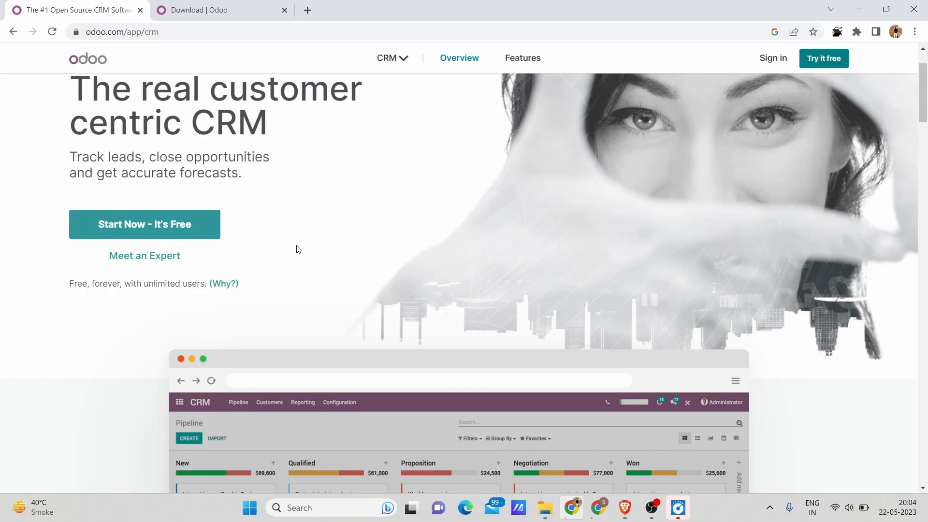
scroll(299, 249, "down", 6)
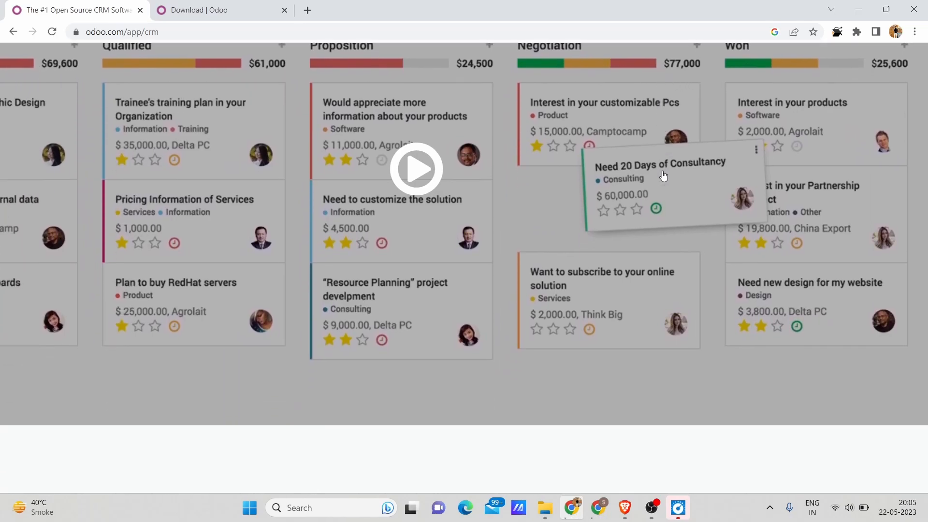
scroll(495, 357, "up", 2)
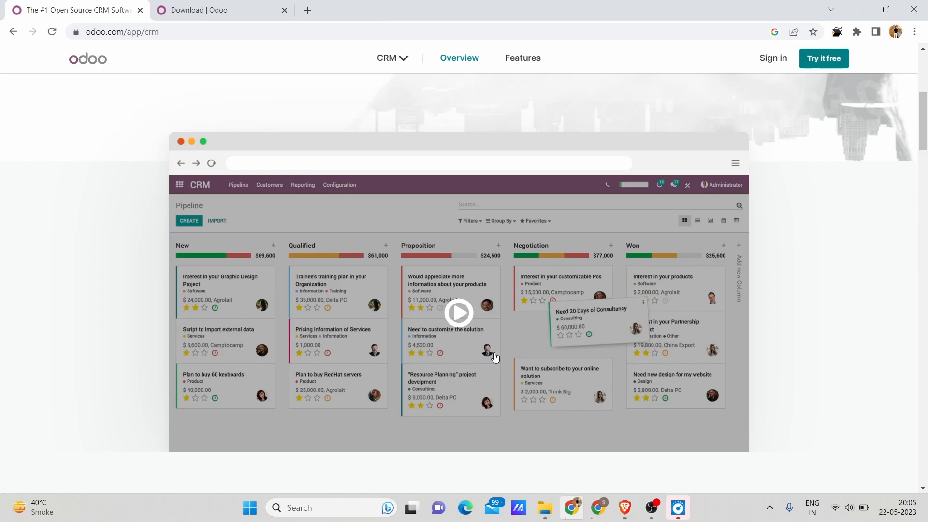
scroll(494, 357, "down", 10)
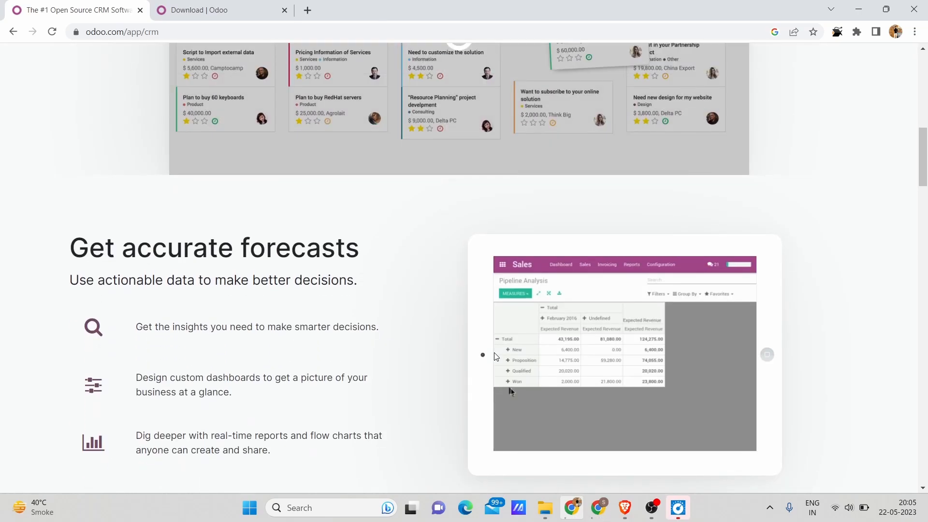
scroll(251, 169, "up", 1)
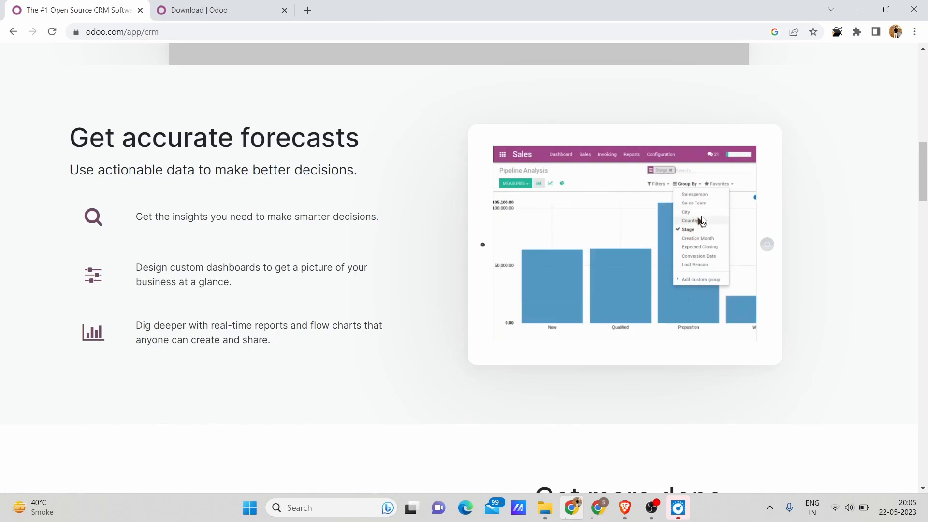
scroll(702, 215, "up", 5)
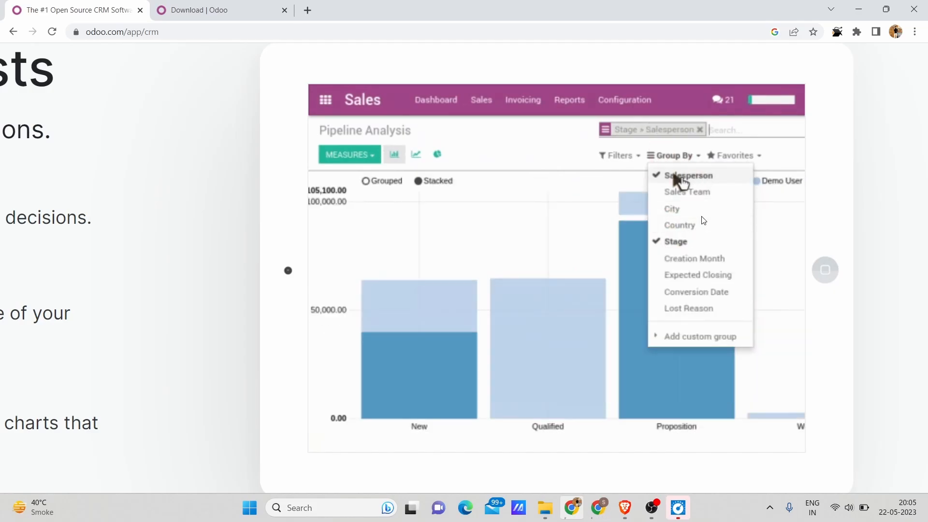
Examine the opportunity form and activity schedule in the CRM page's "Get more done in less time" section.
scroll(704, 220, "down", 5)
scroll(567, 185, "down", 5)
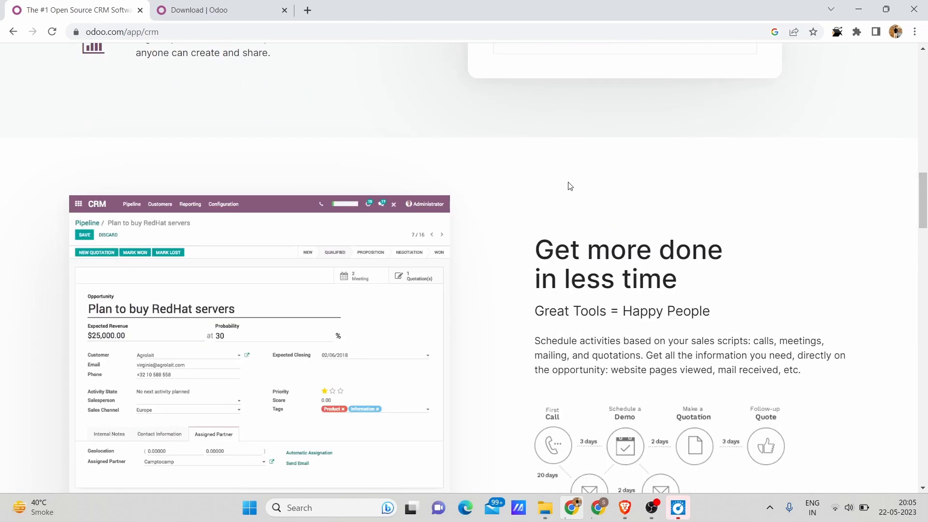
scroll(634, 234, "down", 1)
scroll(325, 218, "down", 1)
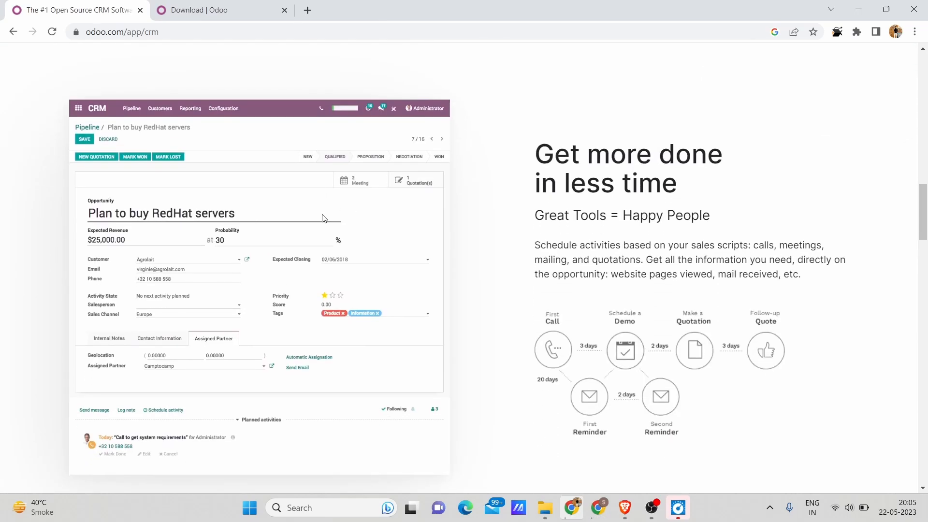
scroll(141, 211, "down", 1)
scroll(141, 211, "up", 3)
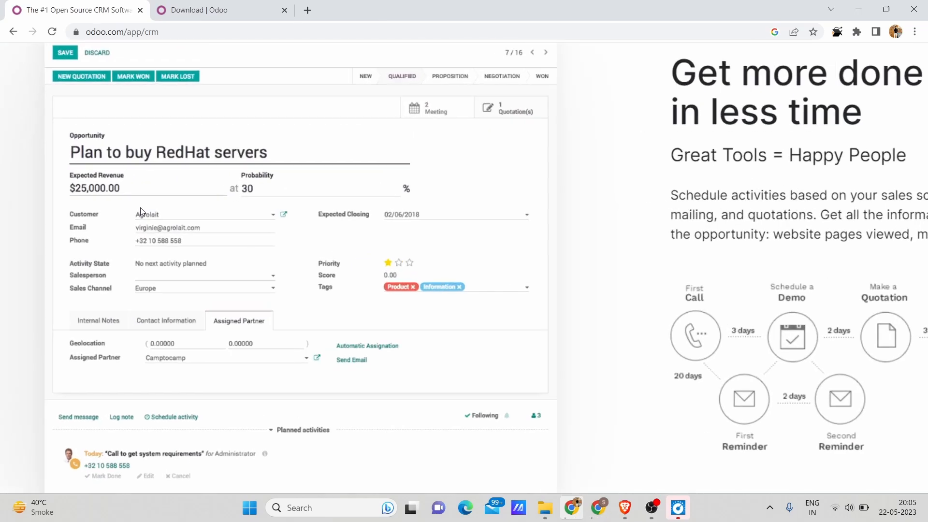
scroll(140, 211, "down", 3)
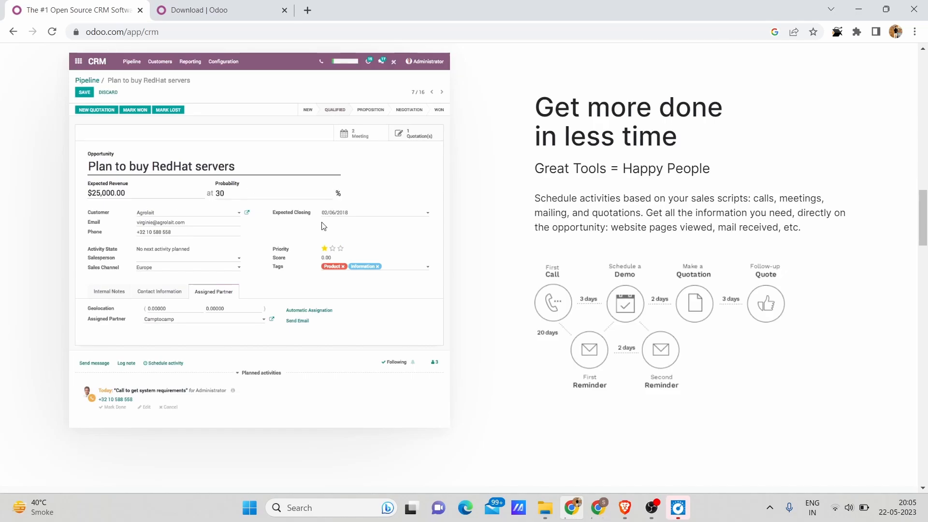
Review the CRM page's real-time overview, customer messaging and integrated apps sections, ending back at the start of the page.
scroll(314, 241, "down", 5)
scroll(313, 242, "down", 2)
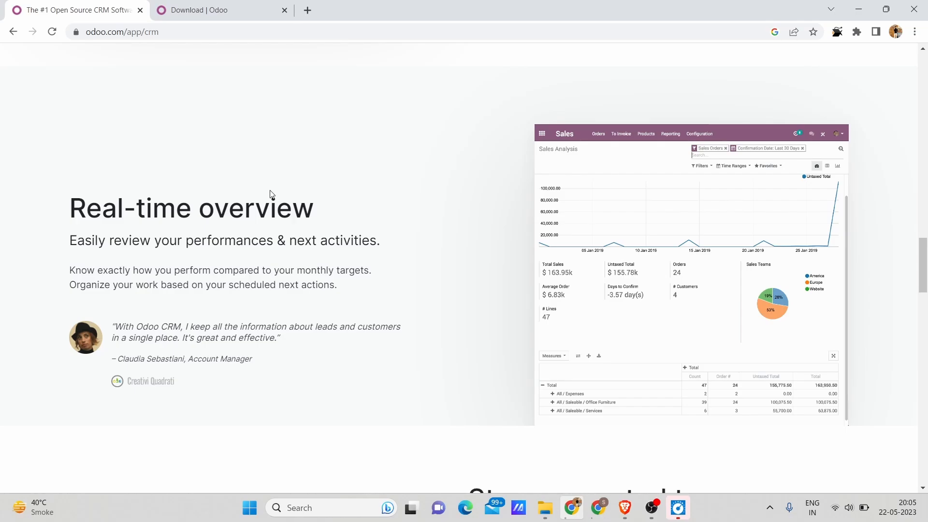
scroll(374, 296, "down", 5)
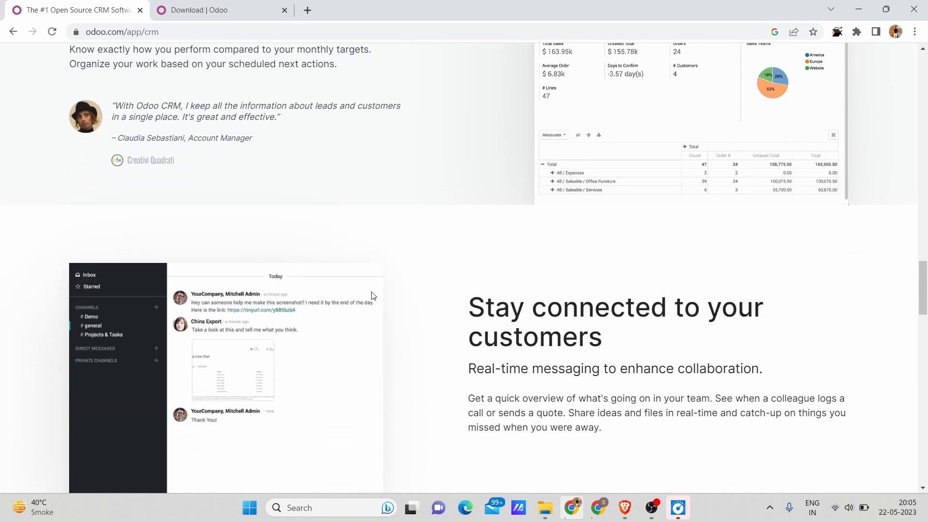
scroll(656, 321, "down", 2)
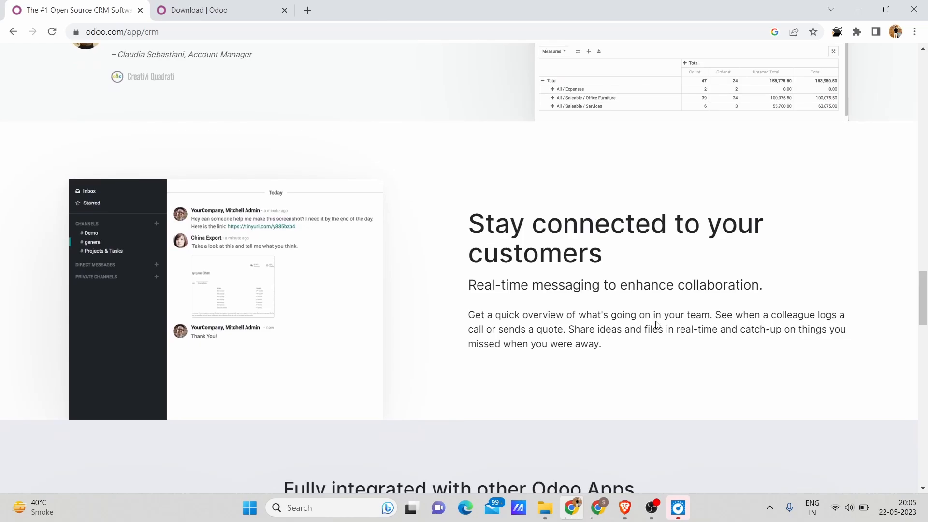
scroll(656, 325, "down", 6)
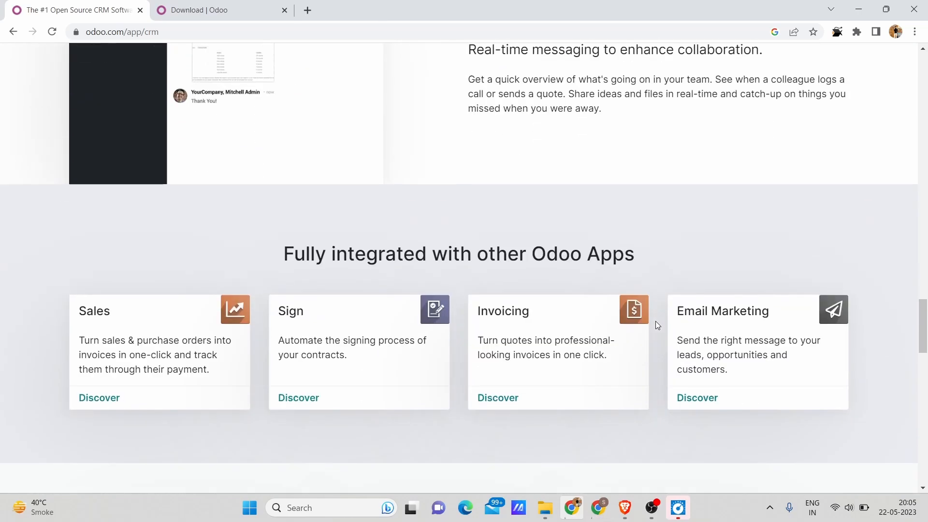
key("Home")
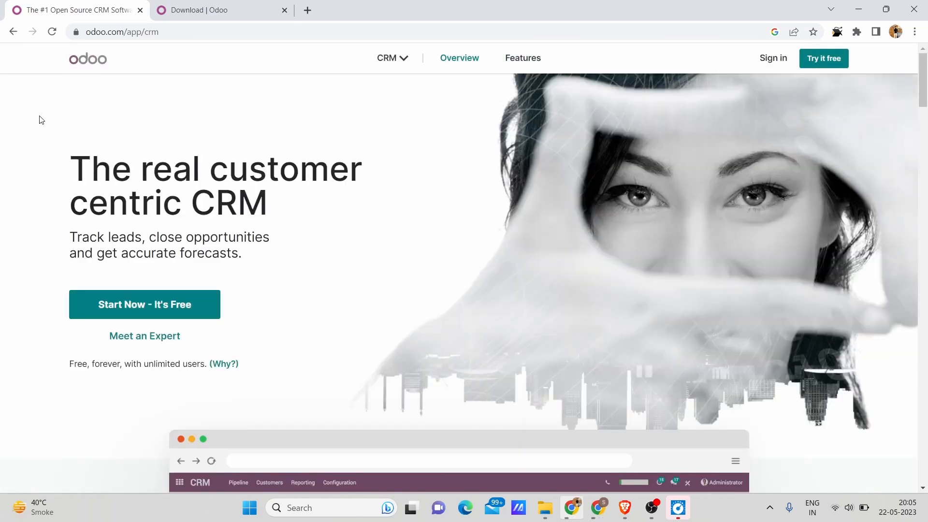
Return to the home page's app overview, open the POS app's page and examine its shop interface preview.
left_click(13, 31)
left_click(152, 297)
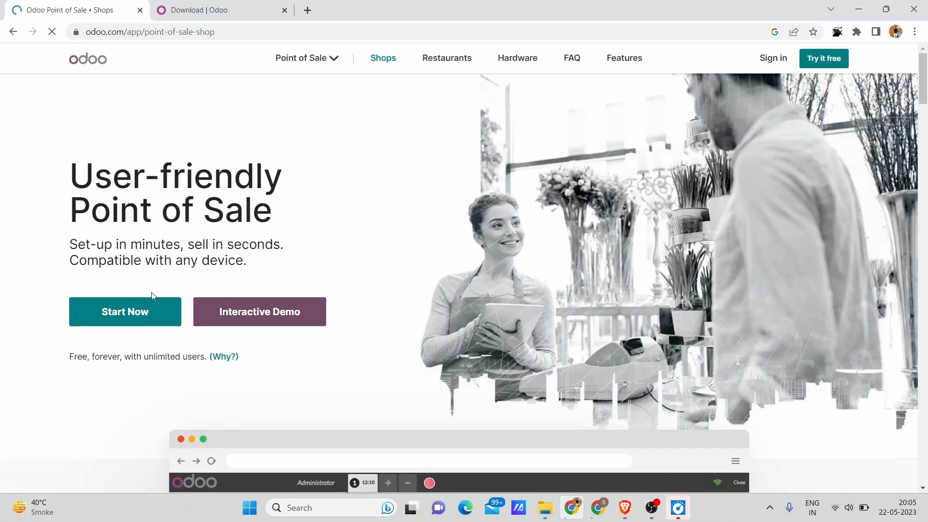
scroll(437, 263, "down", 10)
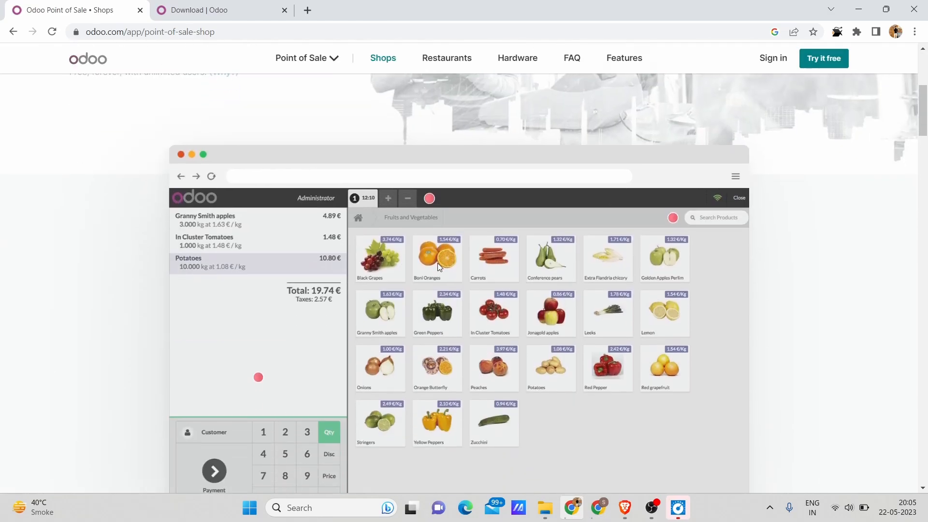
scroll(437, 263, "up", 2)
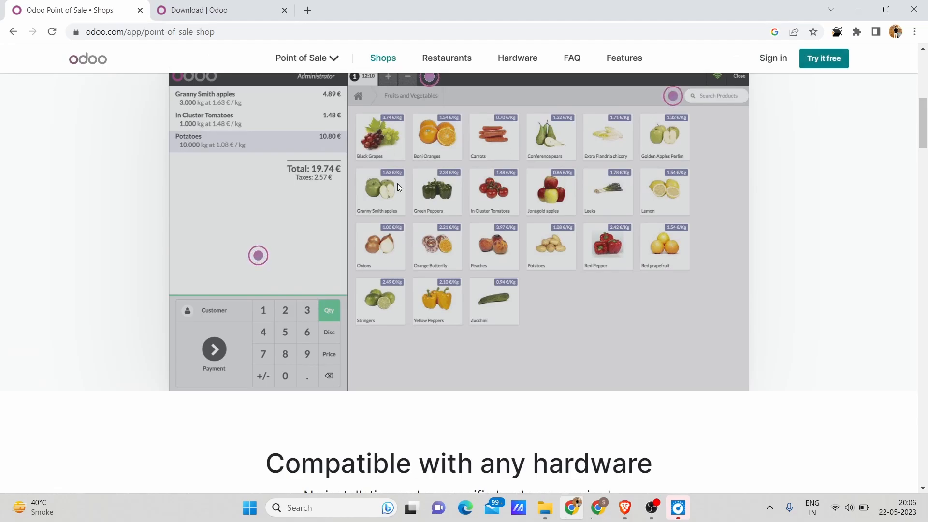
scroll(444, 155, "up", 1)
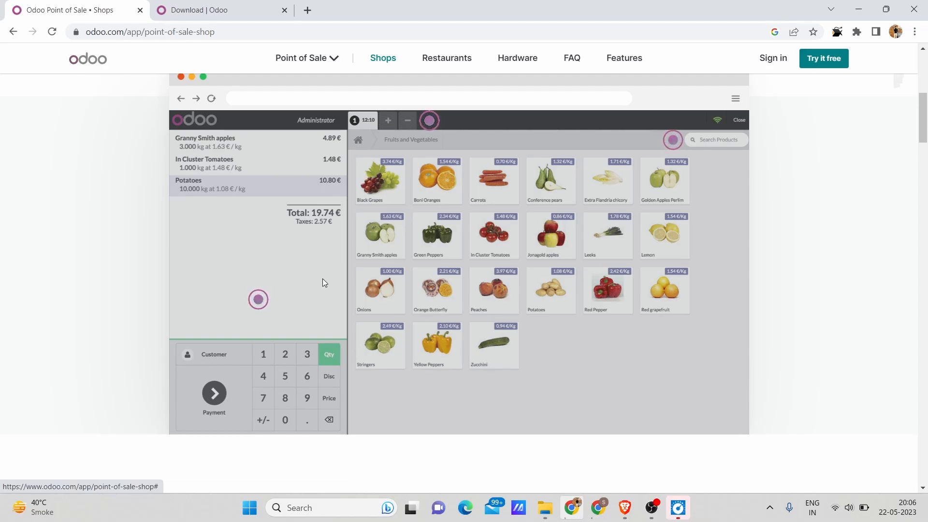
Review the Point of Sale page's sections on hardware compatibility, shop needs, customer contact, inventory management and integrated apps.
scroll(382, 261, "down", 5)
scroll(385, 265, "down", 2)
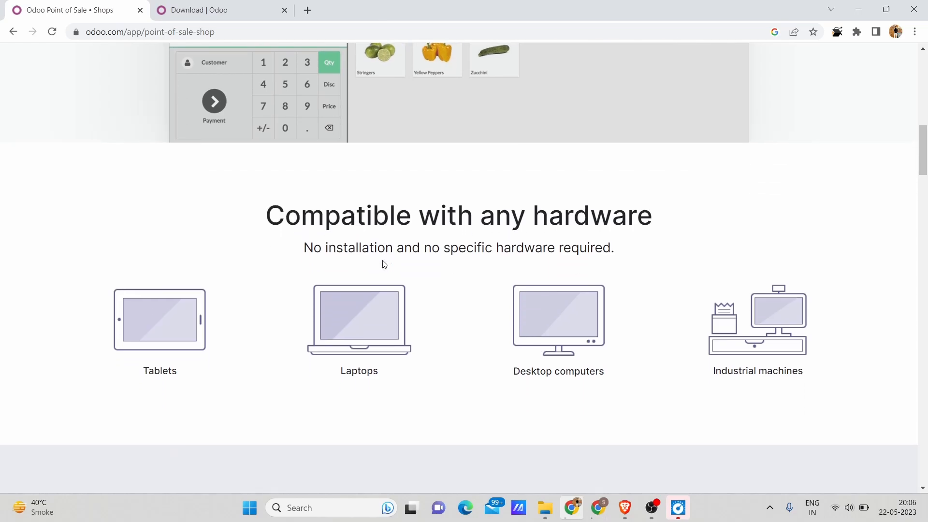
scroll(384, 264, "down", 6)
scroll(382, 260, "down", 15)
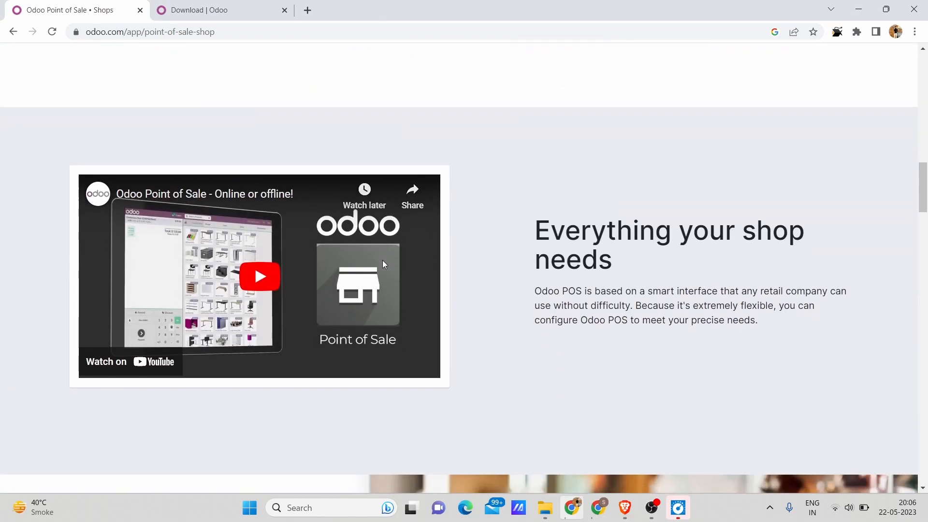
scroll(384, 261, "down", 1)
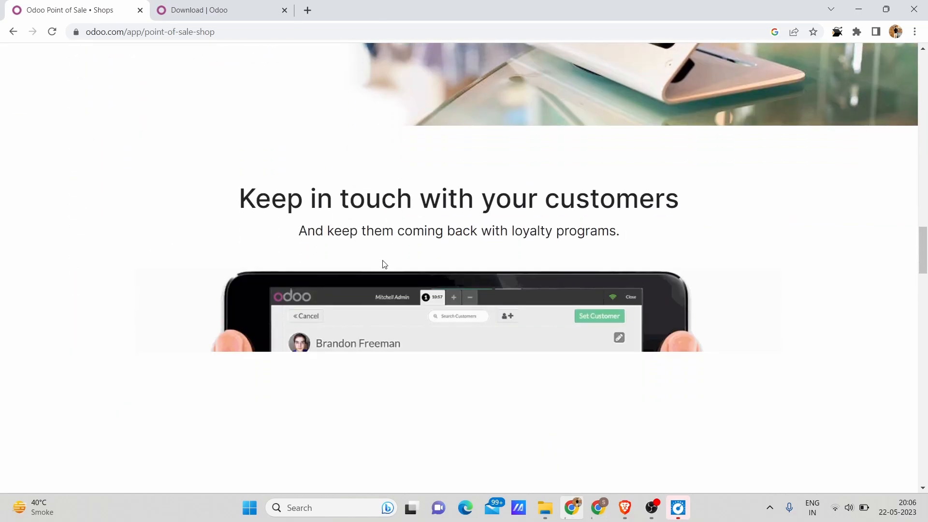
scroll(390, 218, "down", 20)
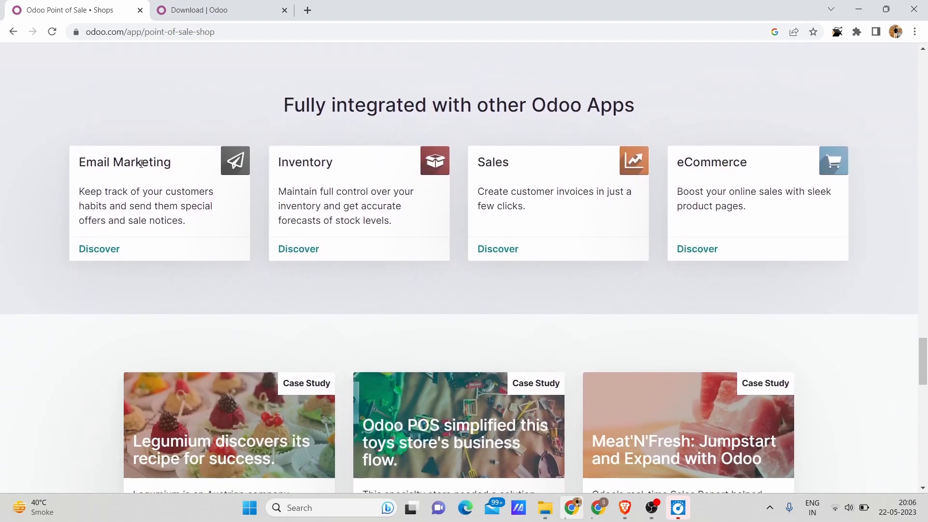
scroll(87, 255, "up", 20)
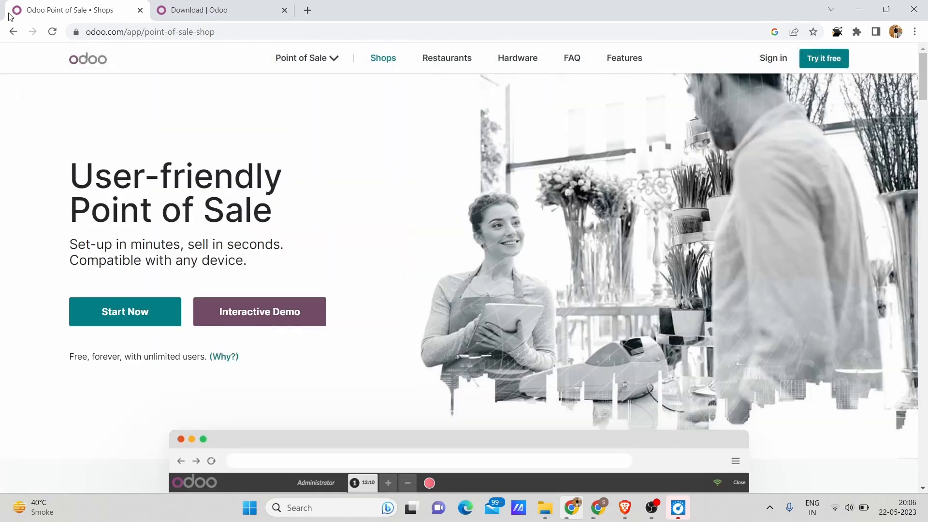
Return to the home page's app overview, open the odoo.sh page and examine its branch history preview.
left_click(13, 31)
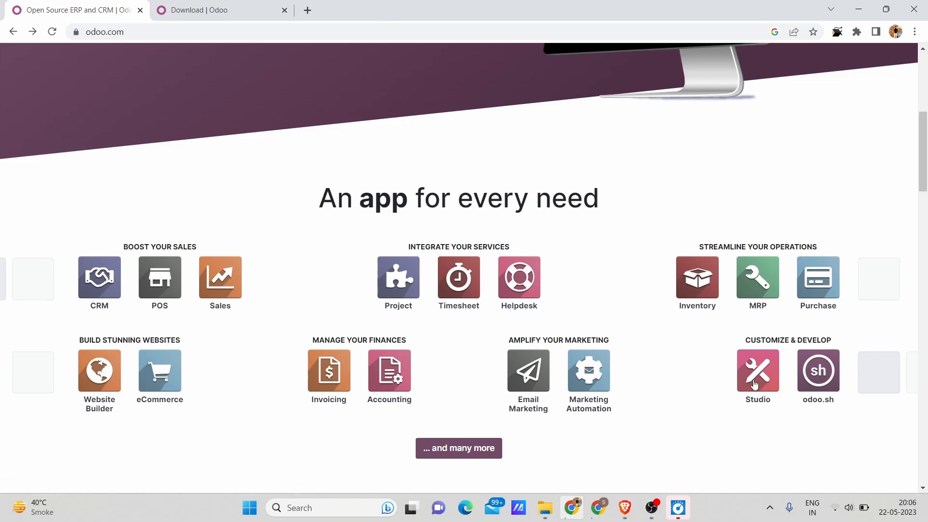
left_click(822, 384)
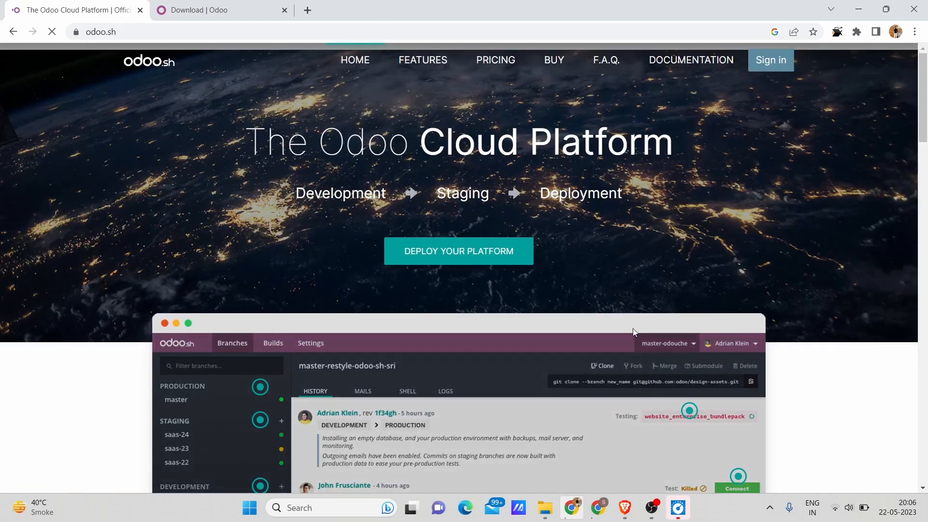
scroll(625, 323, "down", 2)
scroll(626, 324, "down", 2)
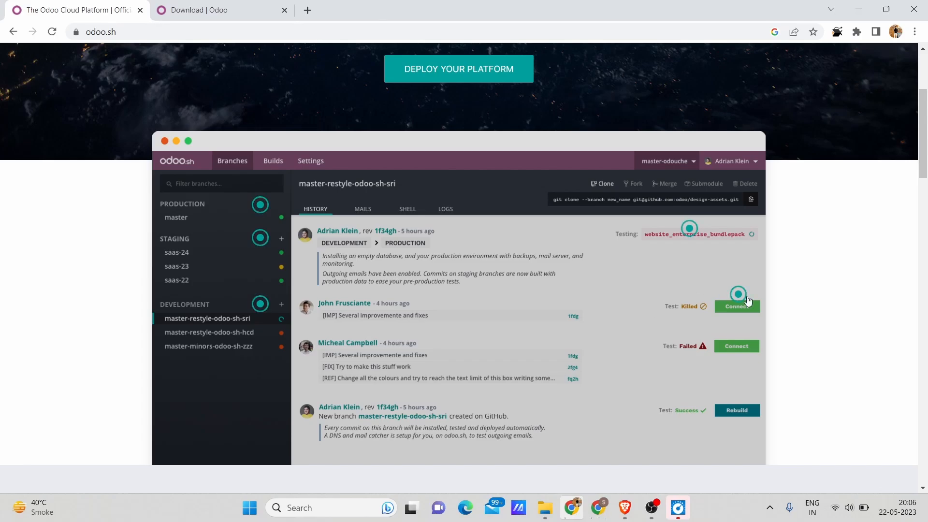
Display the "Launch a Staging Server" command example in the "Developers first" section of the odoo.sh page.
scroll(815, 351, "down", 3)
scroll(815, 351, "down", 4)
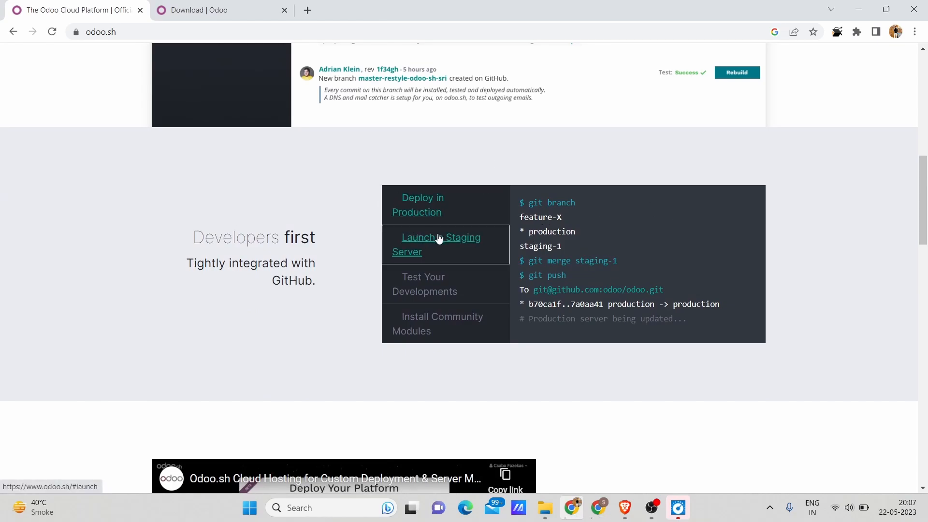
left_click(476, 239)
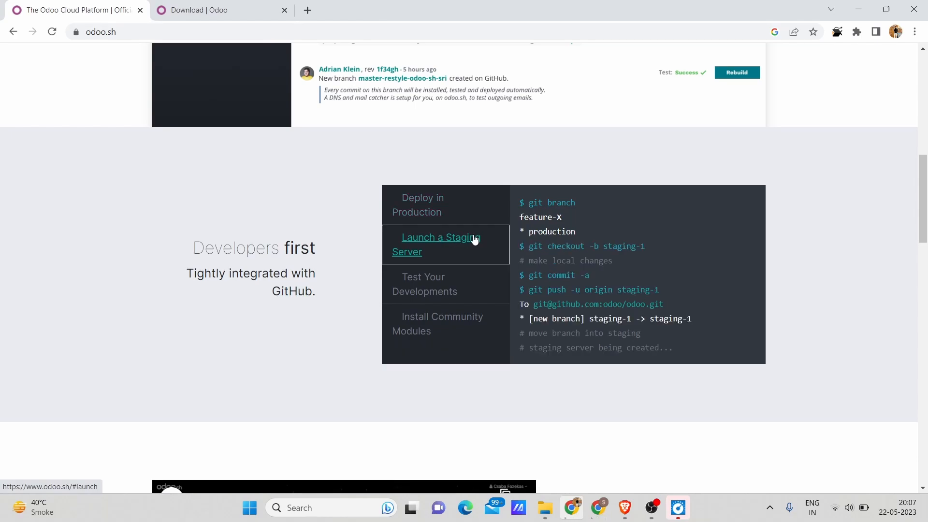
Display the "Test Your Developments" command example in the "Developers first" section and examine its commit and push commands.
left_click_drag(649, 246, 565, 263)
left_click(733, 280)
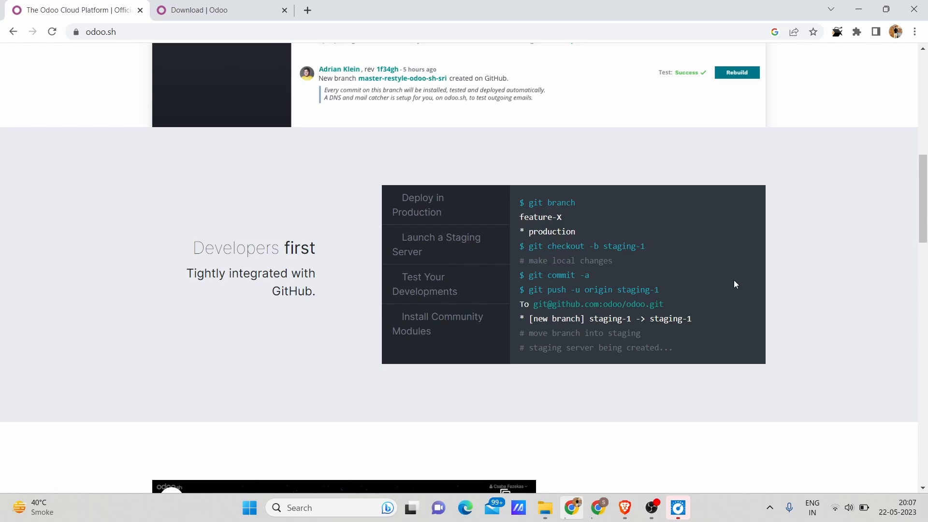
scroll(733, 280, "down", 1)
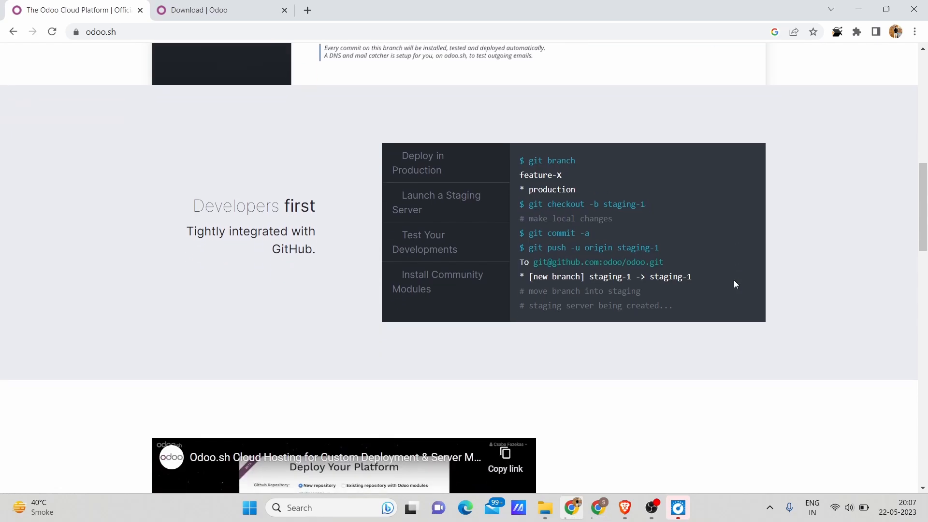
left_click(412, 243)
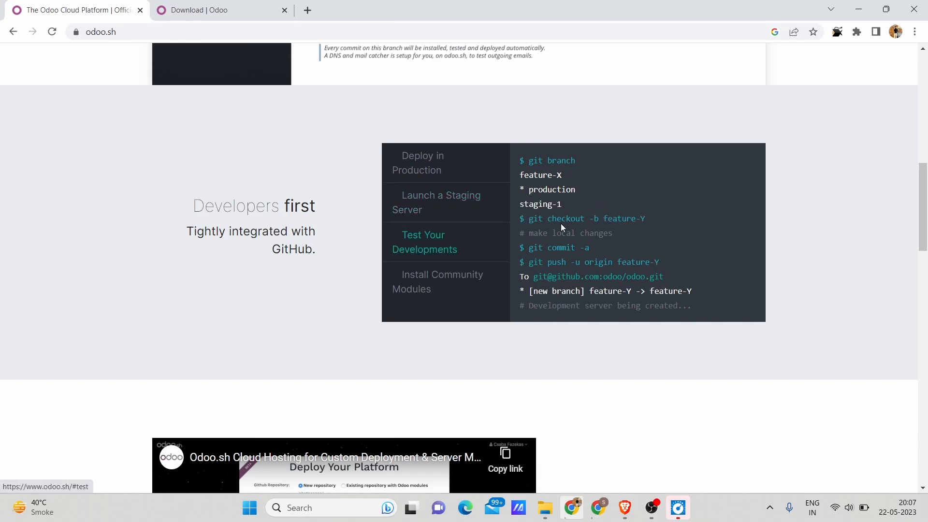
left_click_drag(525, 243, 669, 259)
scroll(670, 261, "down", 3)
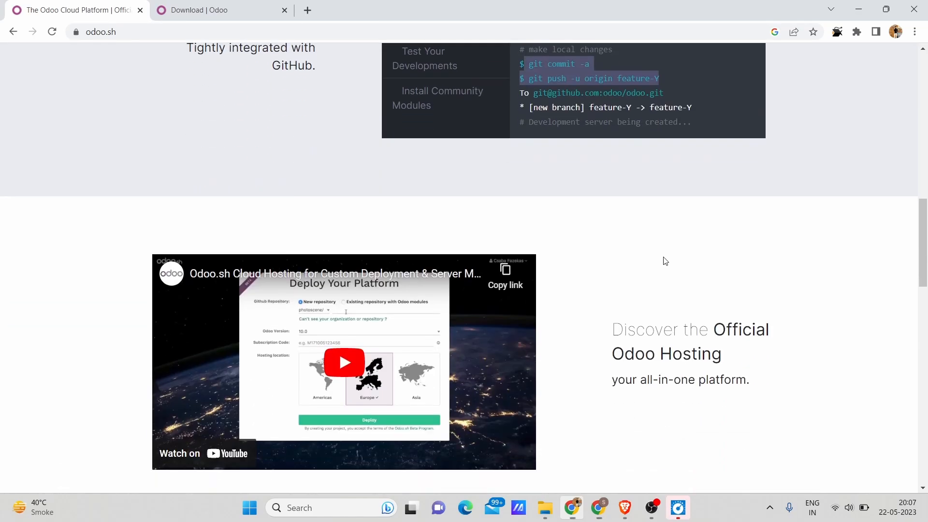
left_click(702, 236)
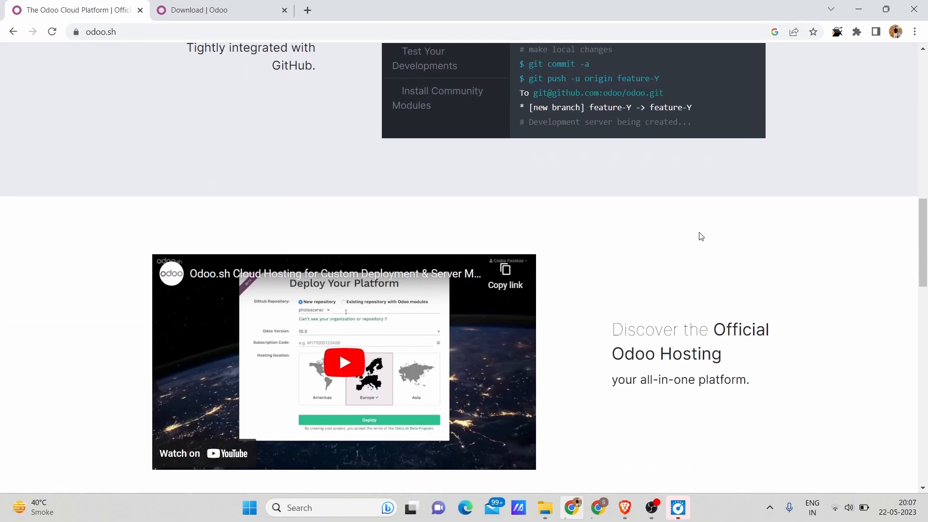
Review the odoo.sh page's official hosting section and the features listed under "PaaS + IaaS: The full stack platform".
scroll(701, 236, "down", 6)
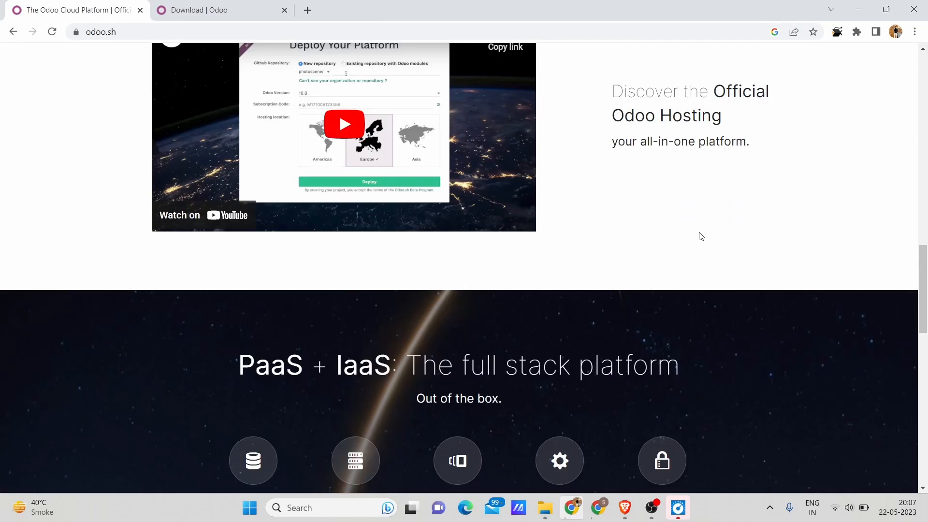
scroll(261, 254, "down", 2)
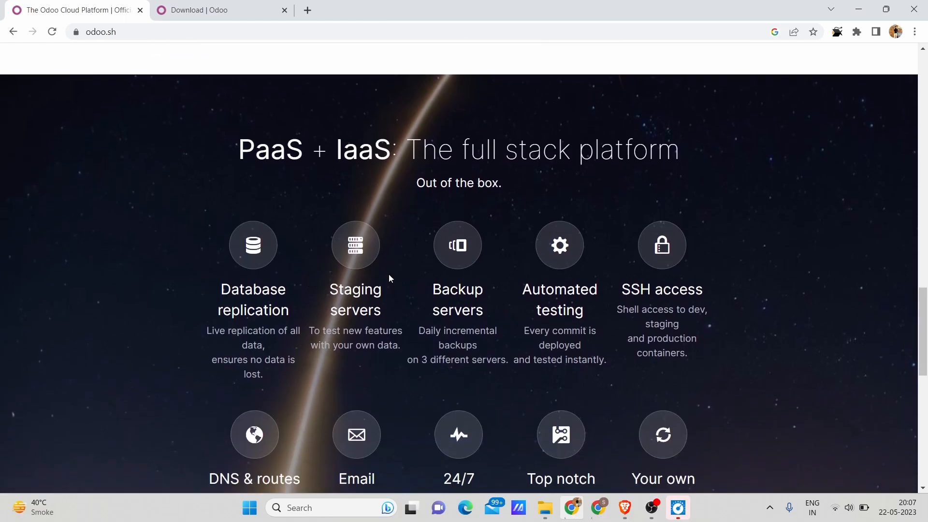
scroll(390, 278, "down", 1)
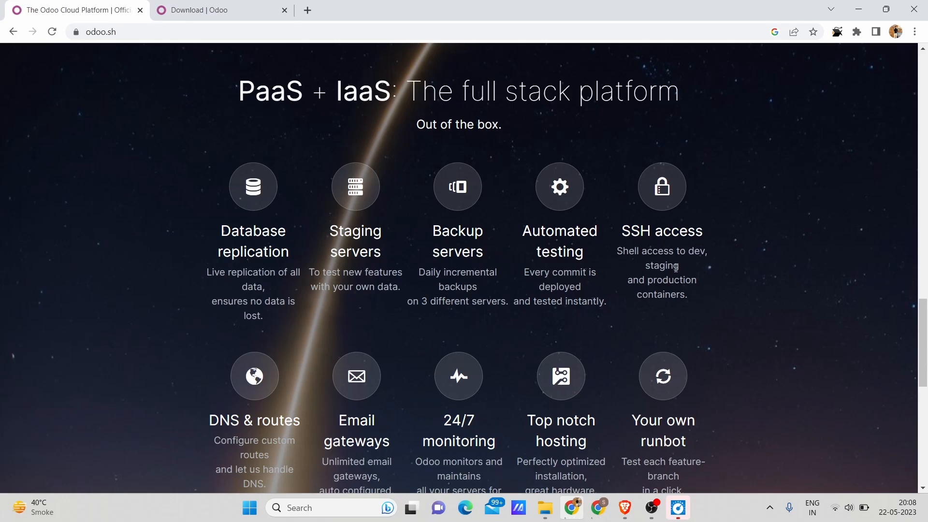
scroll(675, 268, "down", 1)
scroll(676, 268, "down", 1)
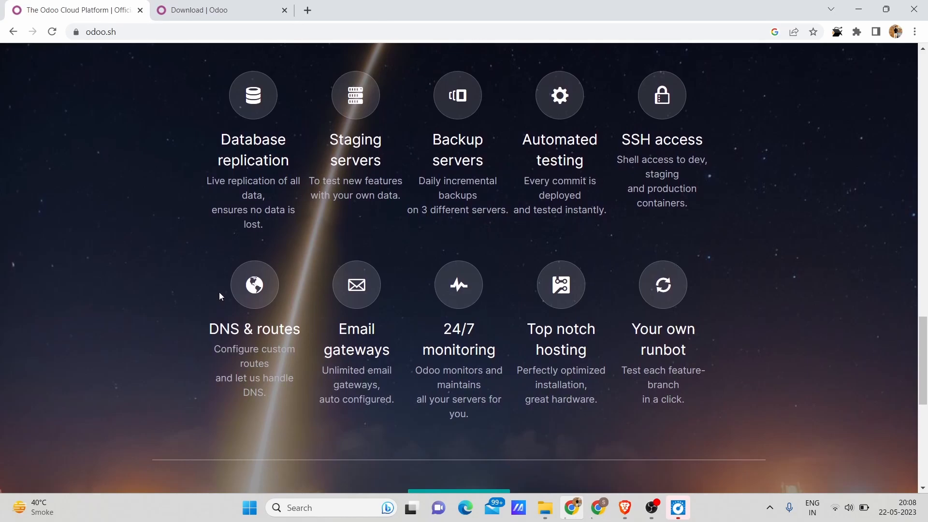
scroll(220, 293, "down", 2)
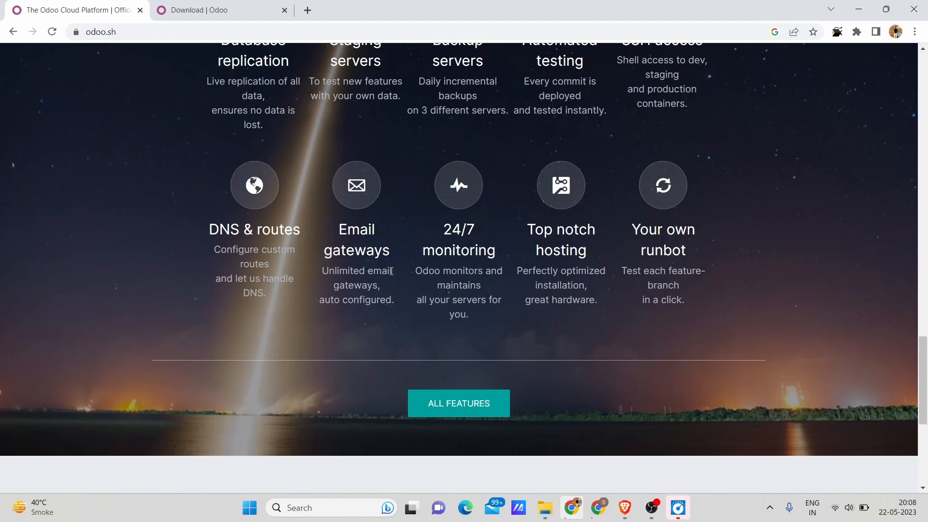
scroll(392, 270, "up", 20)
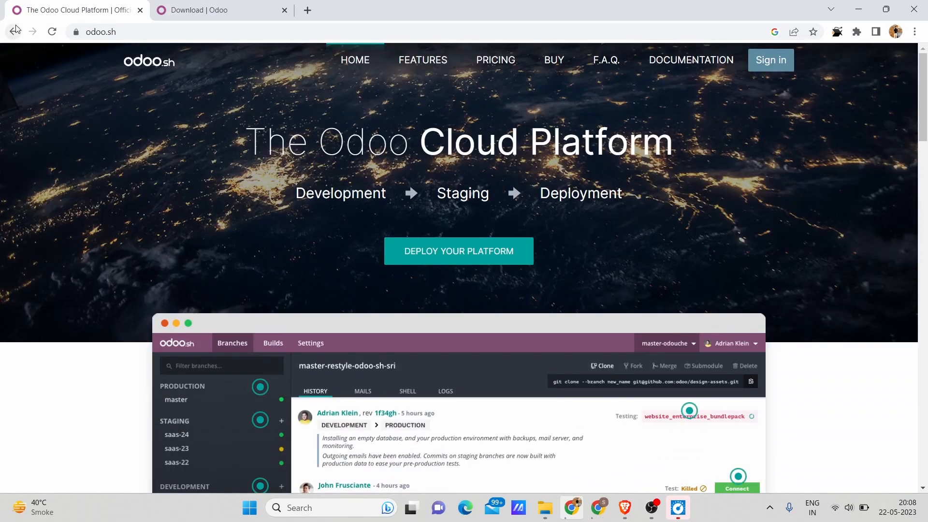
Switch to the other Chrome window, search the web for "odooo" and open the official Odoo website.
left_click(607, 516)
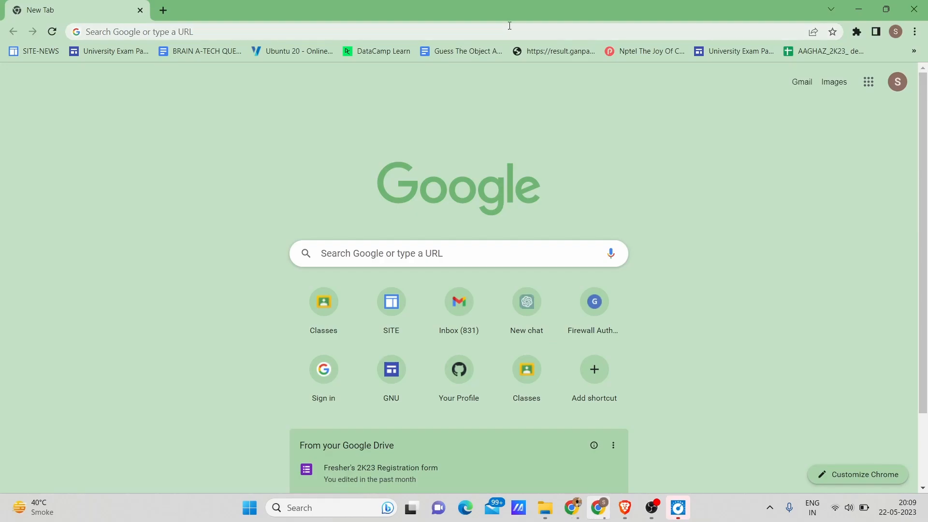
left_click(491, 29)
type("odooo")
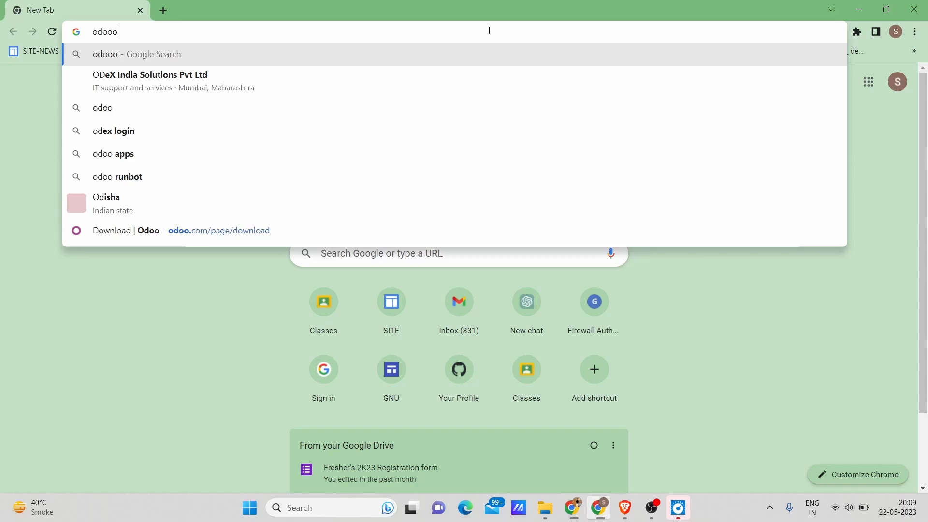
key("Return")
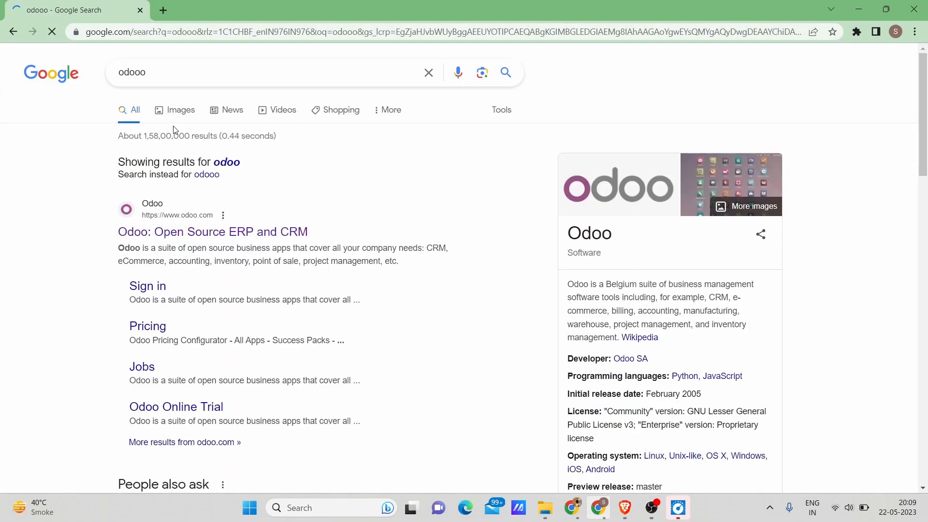
left_click(215, 236)
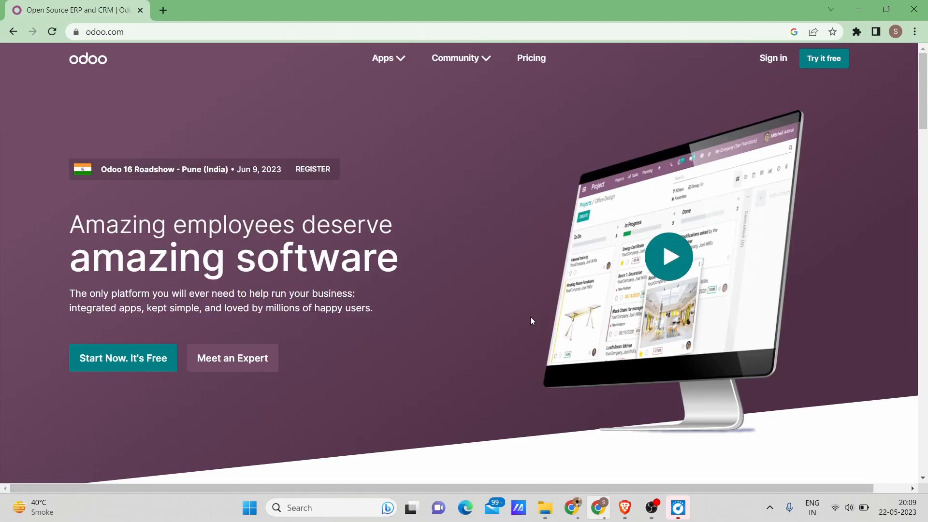
Open the Download page through the Open Source links in the Odoo home page's footer.
scroll(531, 318, "down", 2)
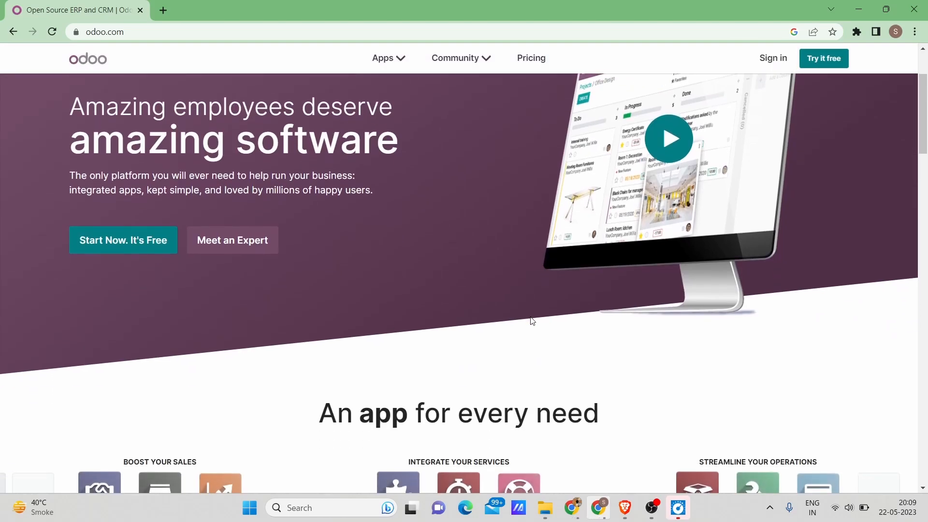
scroll(532, 321, "down", 1)
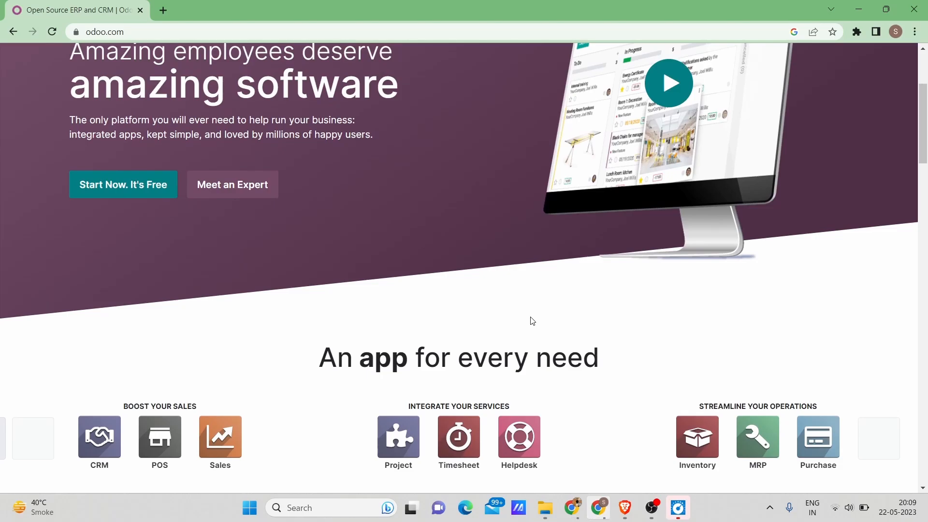
scroll(532, 320, "down", 3)
scroll(532, 320, "down", 10)
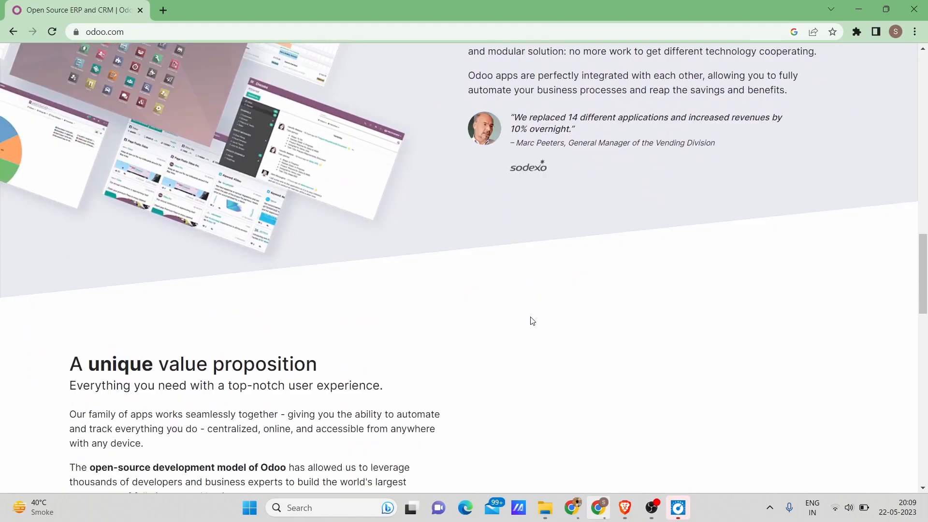
scroll(531, 321, "down", 15)
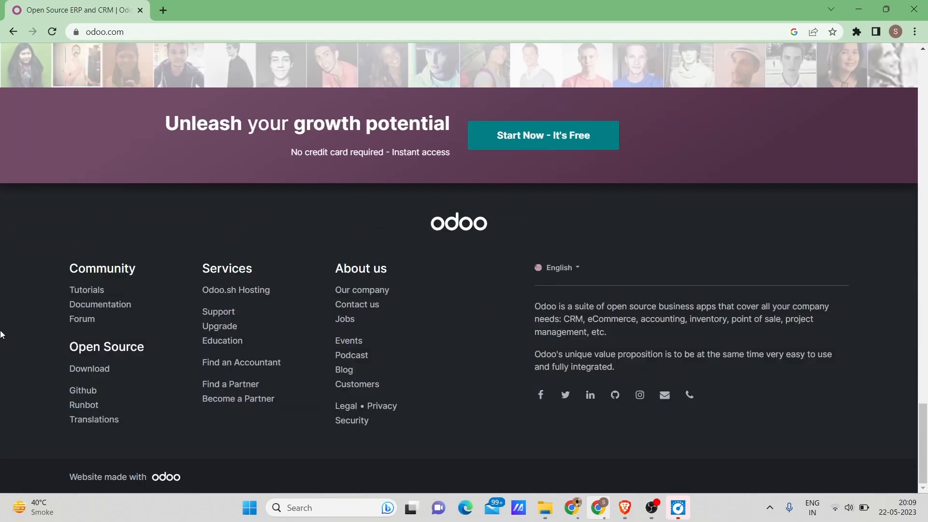
scroll(7, 344, "up", 2)
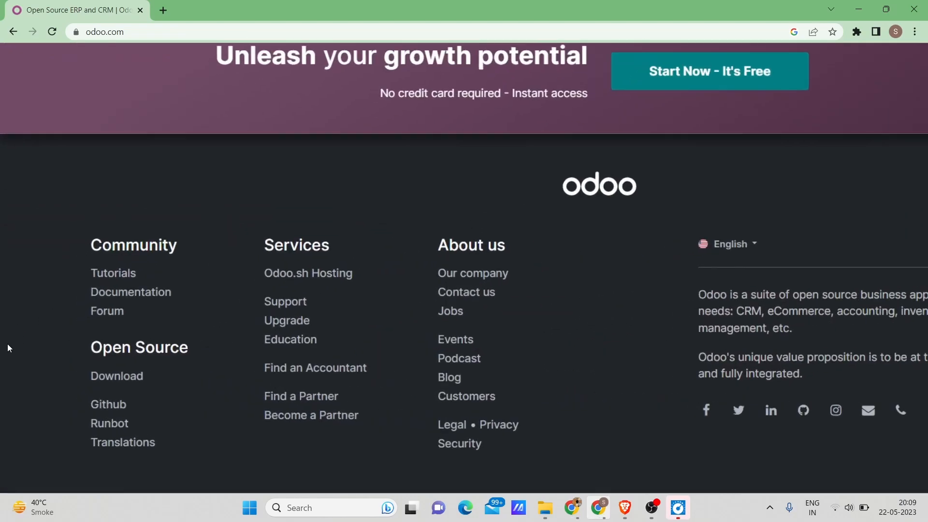
scroll(7, 344, "up", 3)
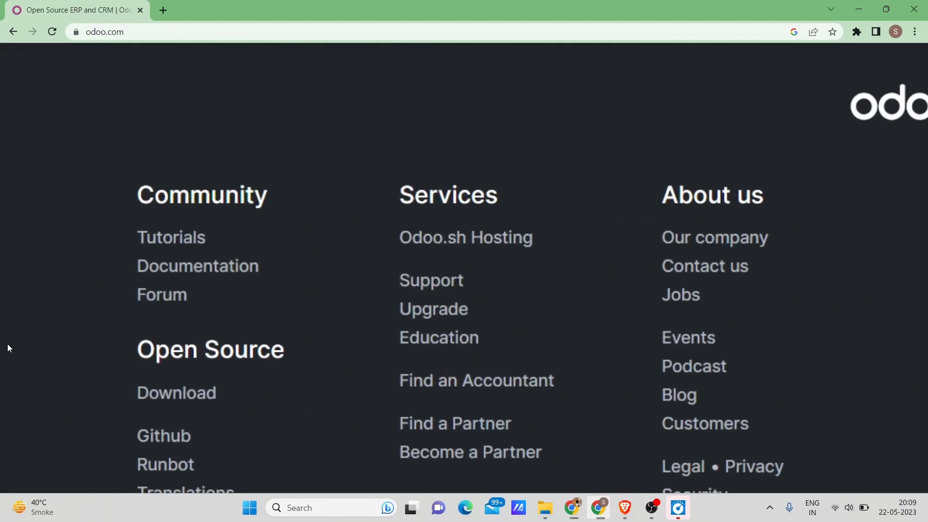
left_click(165, 400)
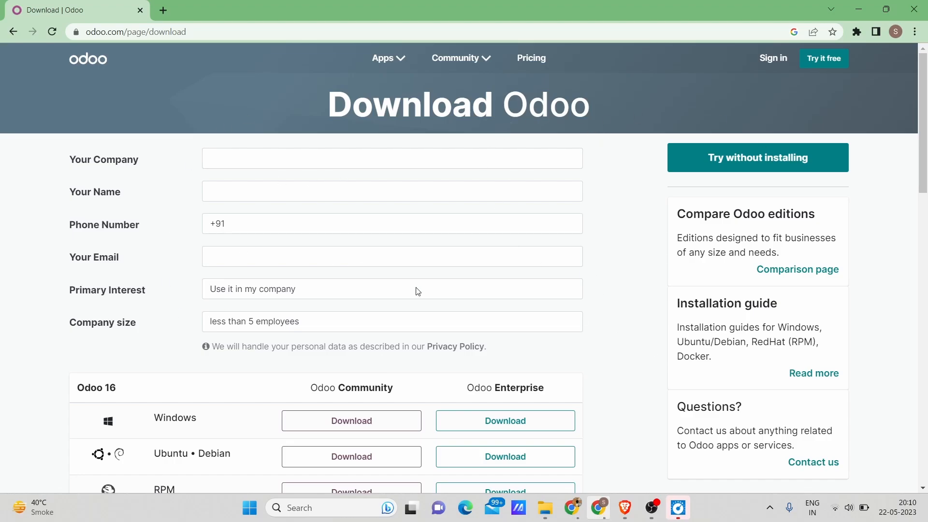
Review the Community and Enterprise download options for Odoo 16, 15 and 14 on each listed platform.
scroll(416, 290, "down", 3)
scroll(237, 271, "up", 1)
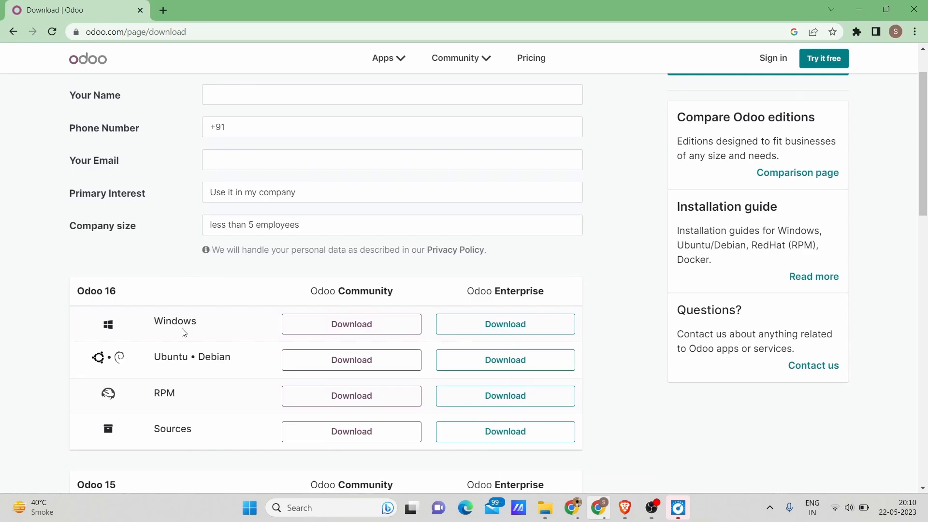
scroll(158, 435, "down", 7)
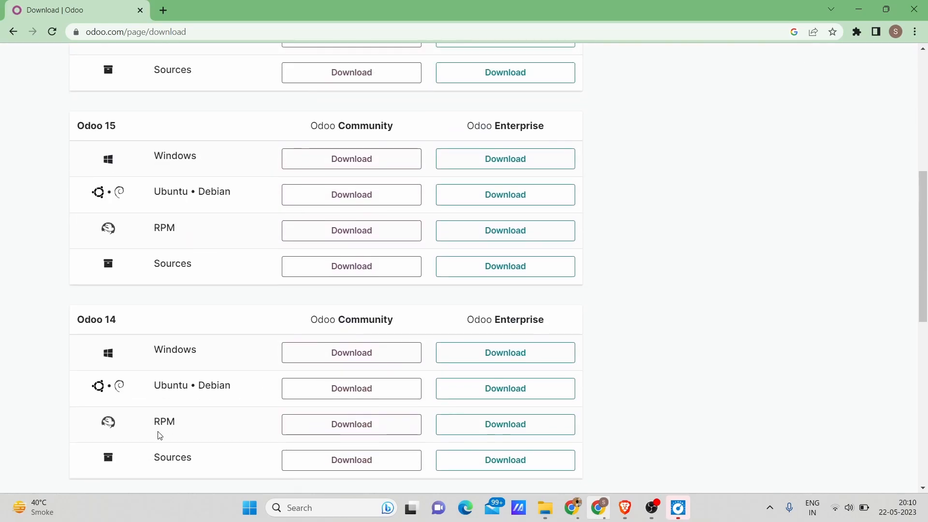
scroll(157, 432, "down", 1)
scroll(157, 433, "up", 10)
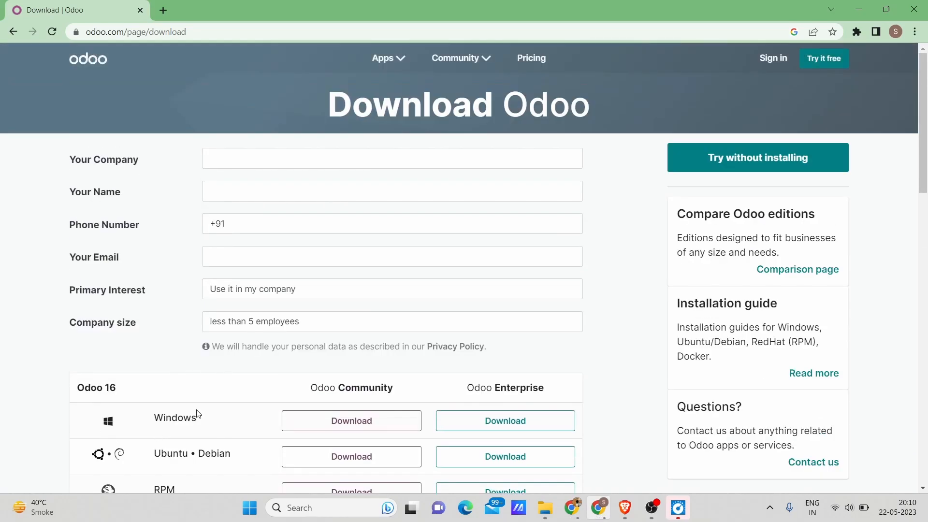
scroll(197, 412, "down", 2)
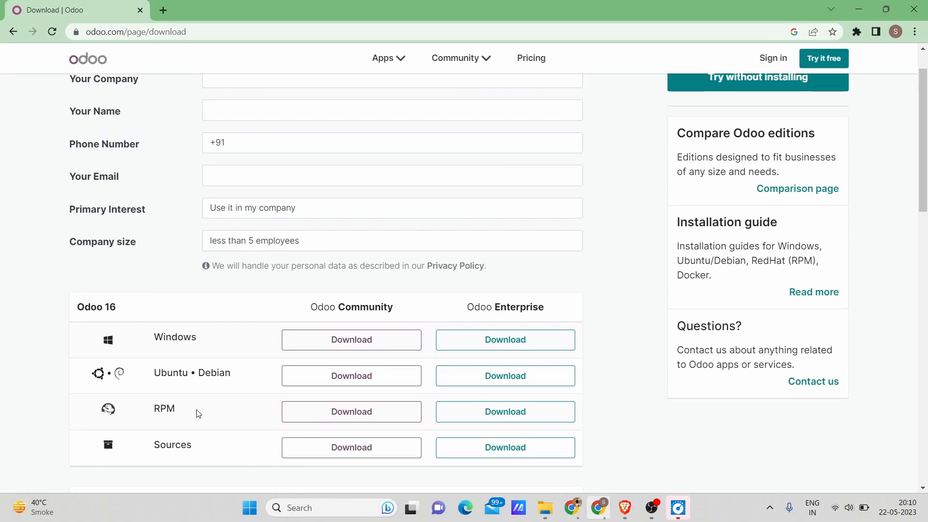
scroll(196, 413, "up", 2)
Enter "s3cloudhub" as the company in the download form and fill in the contact's full name.
left_click(356, 157)
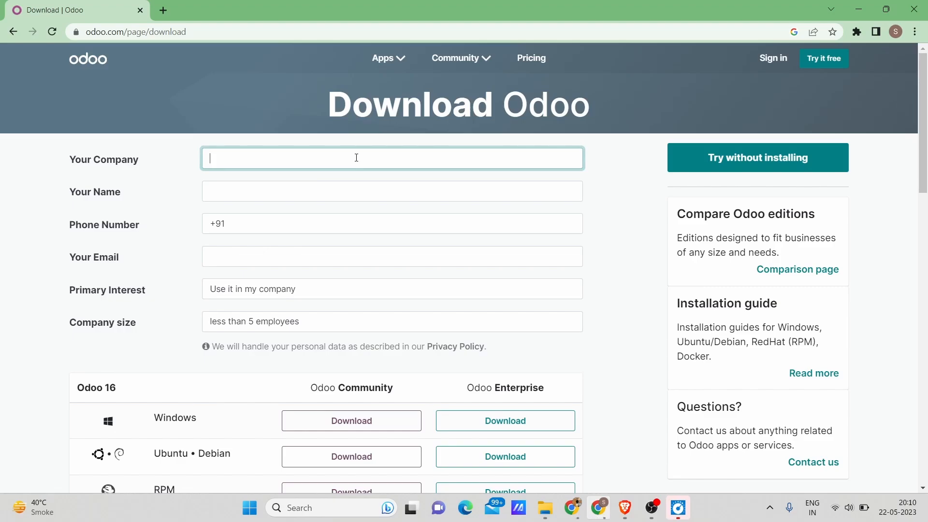
type("s3cloudhub")
left_click(291, 187)
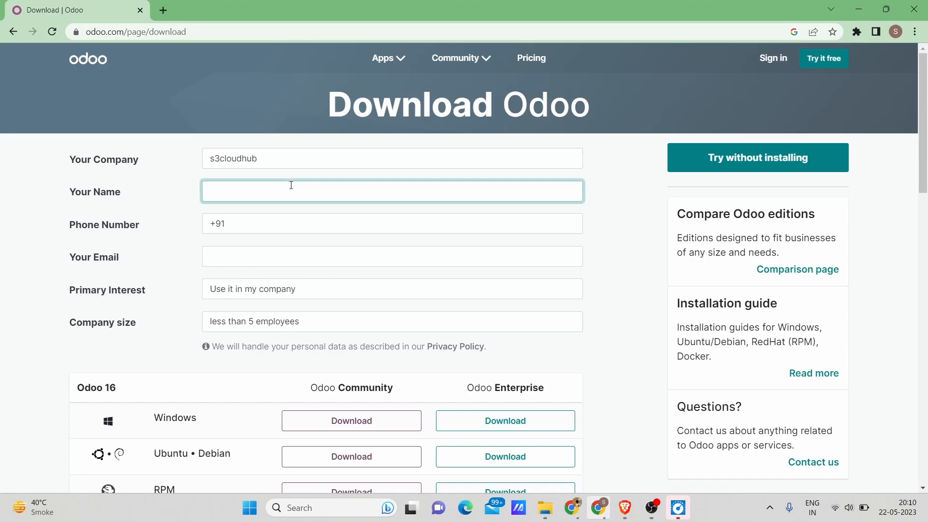
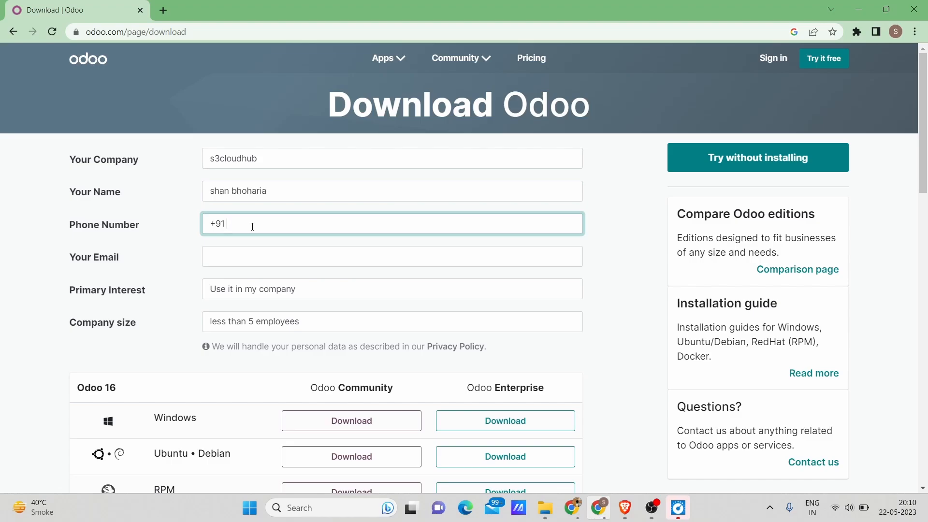
Fill in the contact's phone number and e-mail address in the download form.
left_click(234, 257)
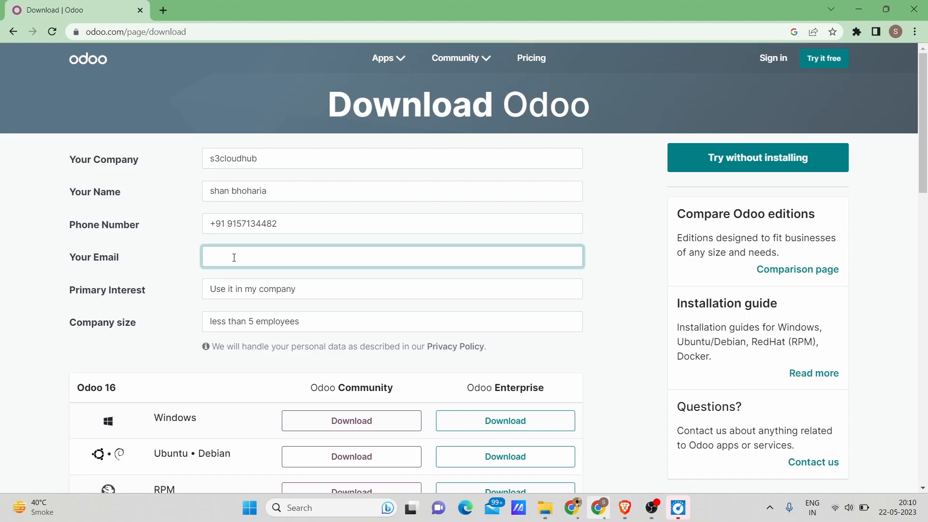
Set the primary interest to "I am a teacher or a student" and the company size to "less than 5 employees".
left_click(285, 291)
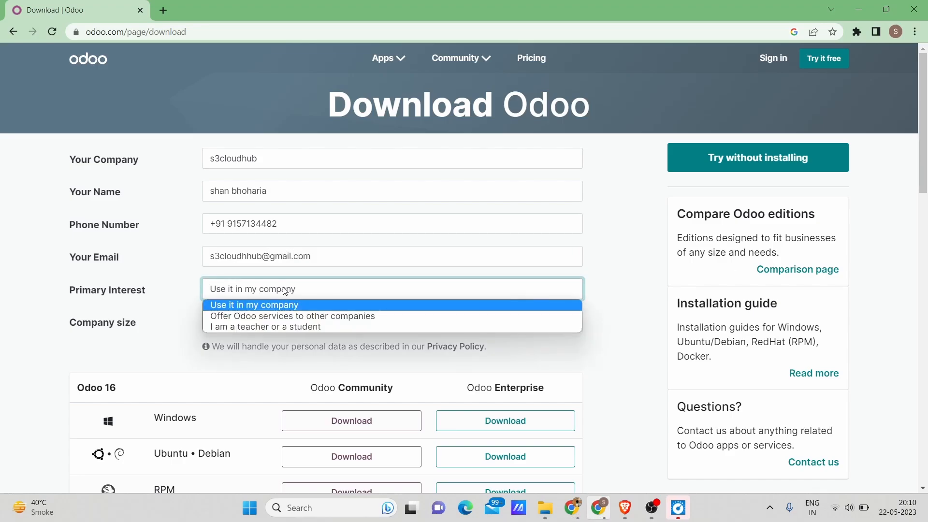
left_click(270, 327)
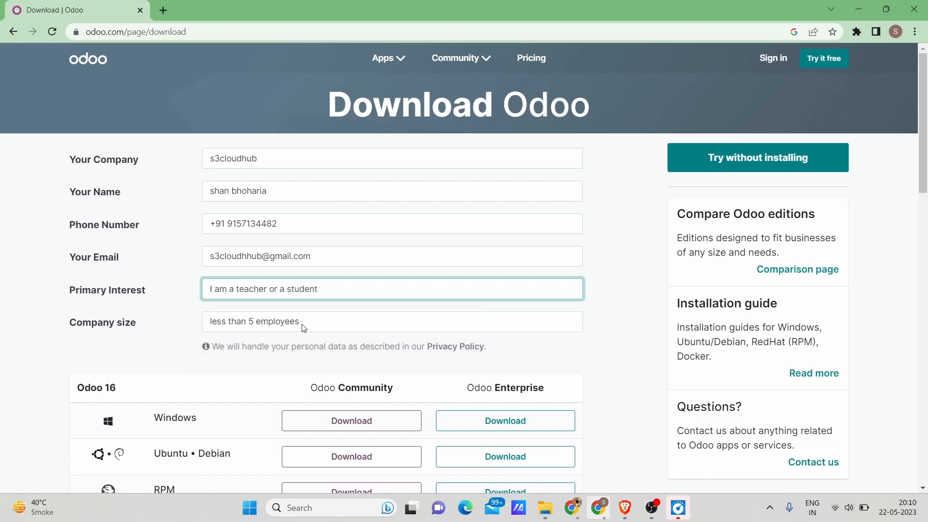
left_click(326, 324)
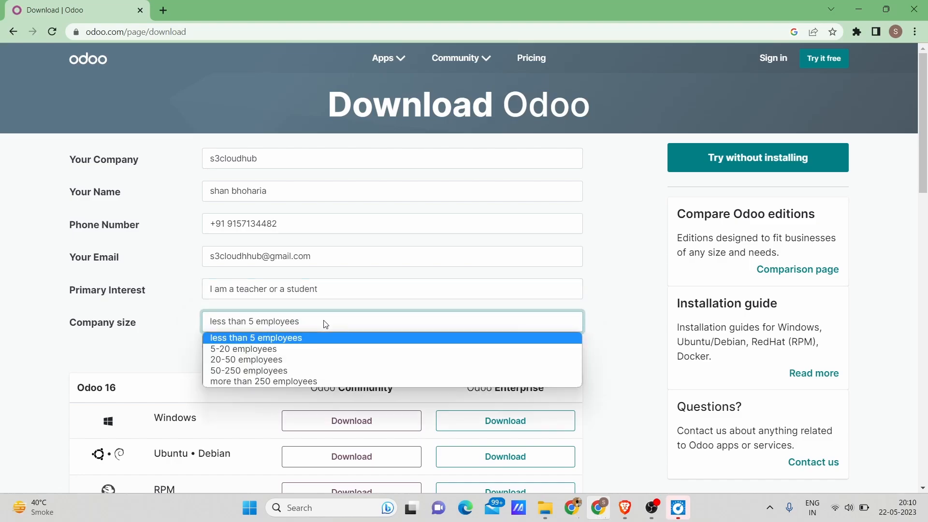
left_click(286, 339)
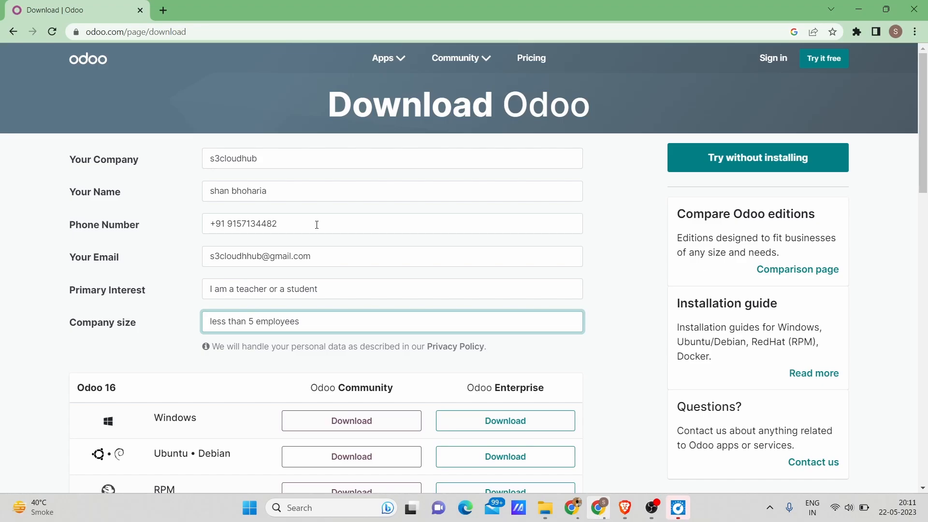
scroll(500, 303, "down", 3)
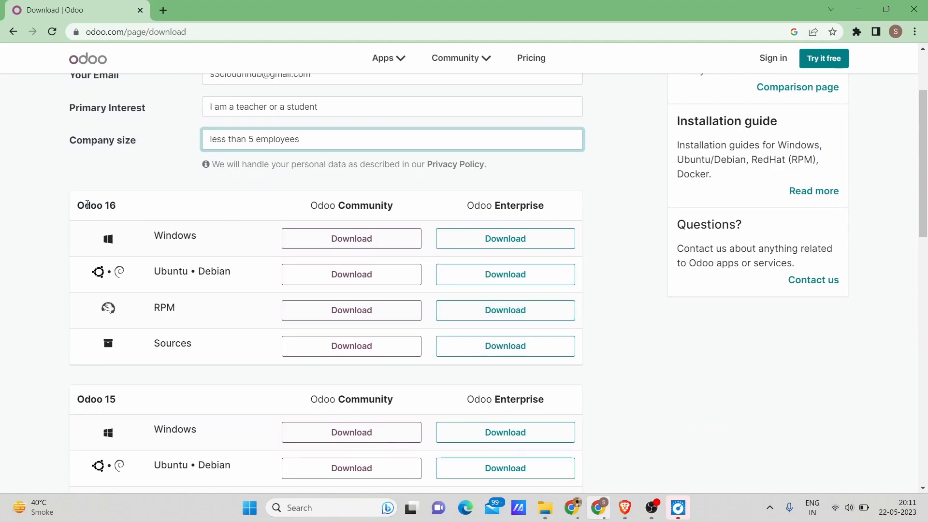
Check the Enterprise download dialog for Odoo 16 on Windows and dismiss it without entering a subscription code.
scroll(87, 204, "up", 5)
left_click_drag(123, 209, 216, 209)
scroll(215, 209, "down", 5)
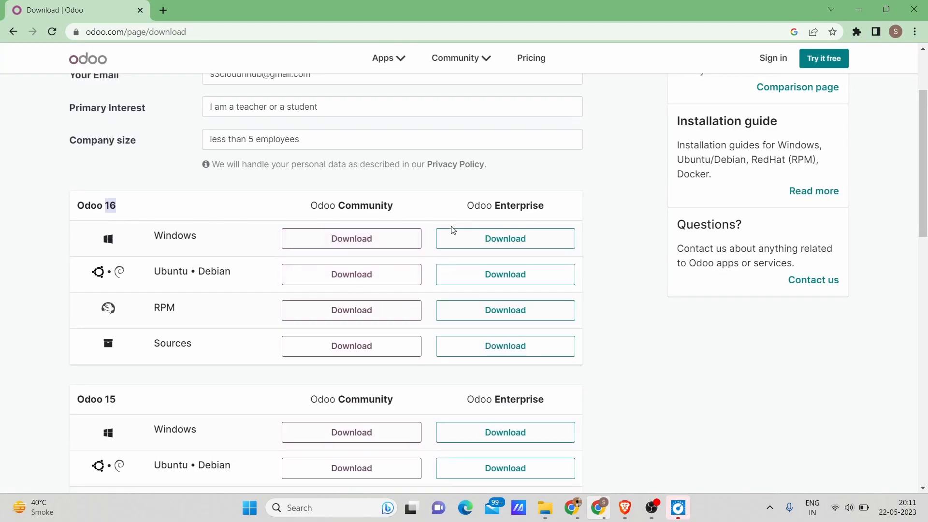
left_click(521, 239)
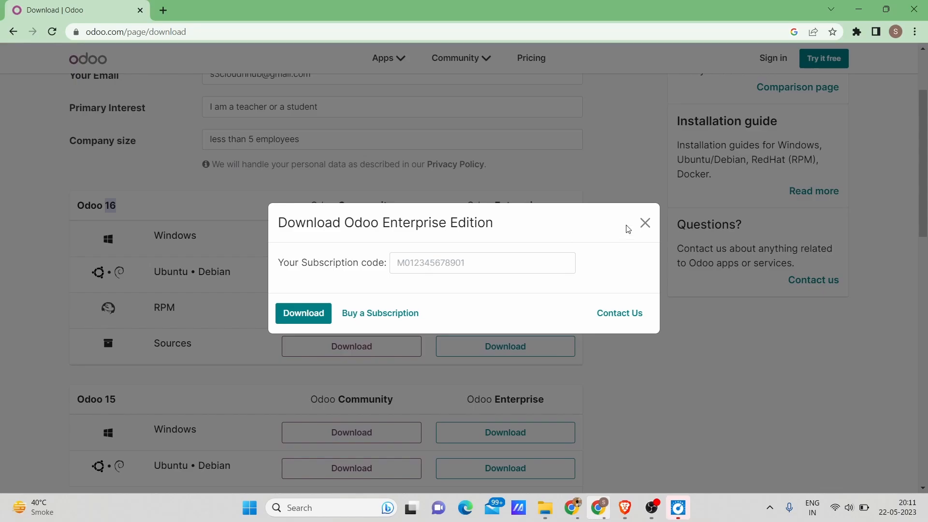
left_click(644, 223)
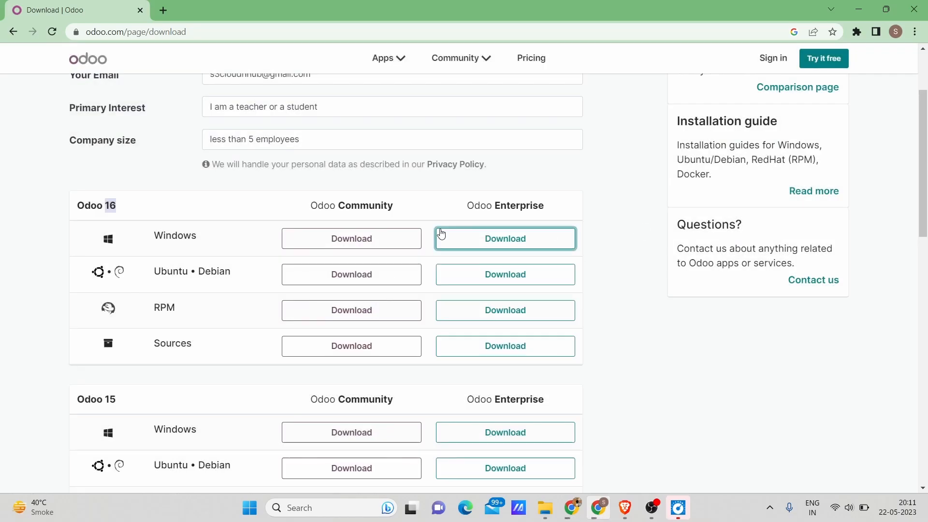
Download the Odoo 16 Community edition for Windows.
left_click(341, 239)
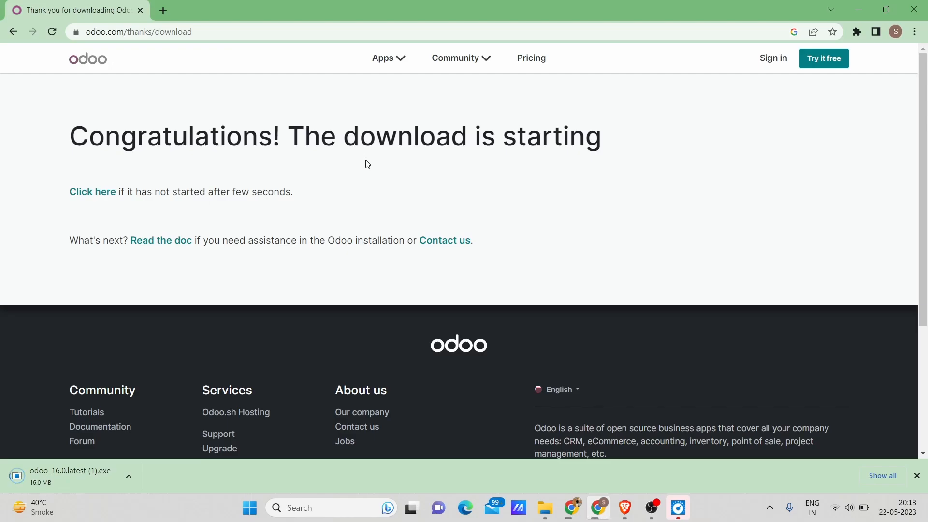
scroll(331, 202, "down", 3)
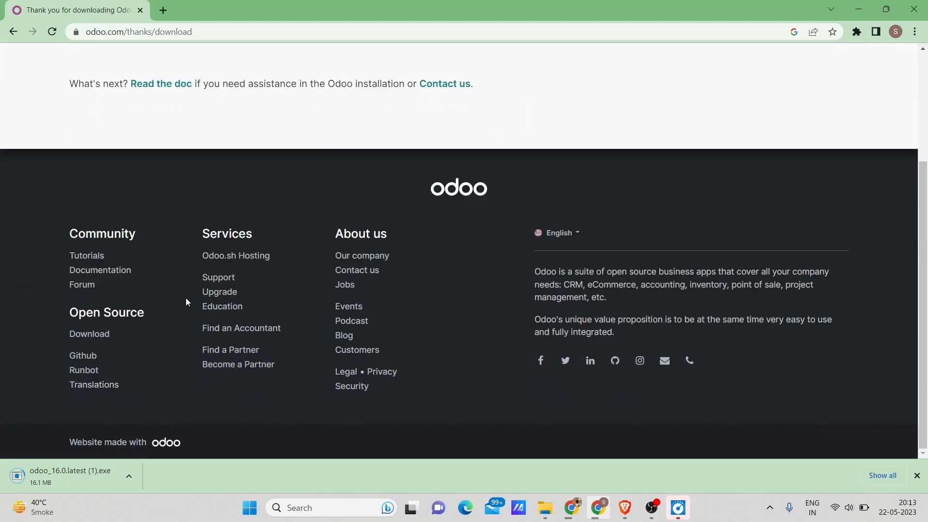
scroll(186, 298, "up", 3)
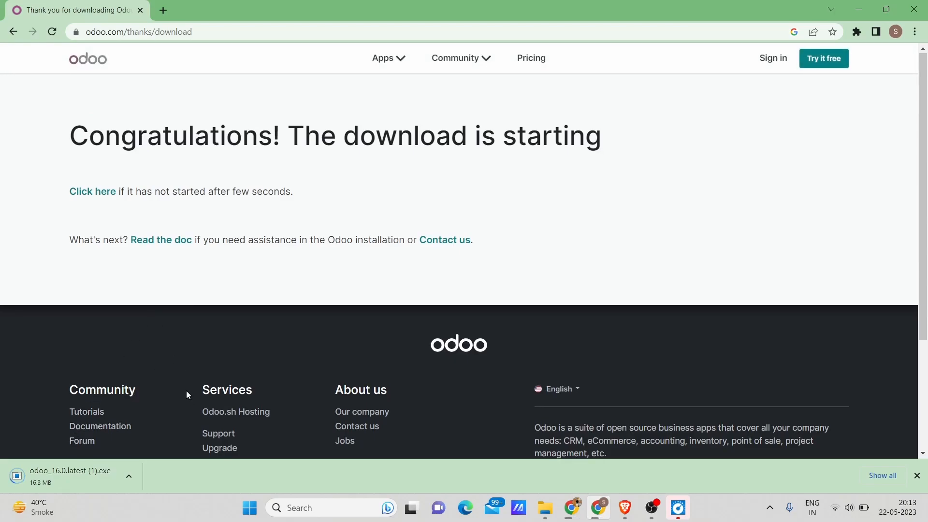
scroll(289, 218, "down", 3)
scroll(314, 213, "up", 3)
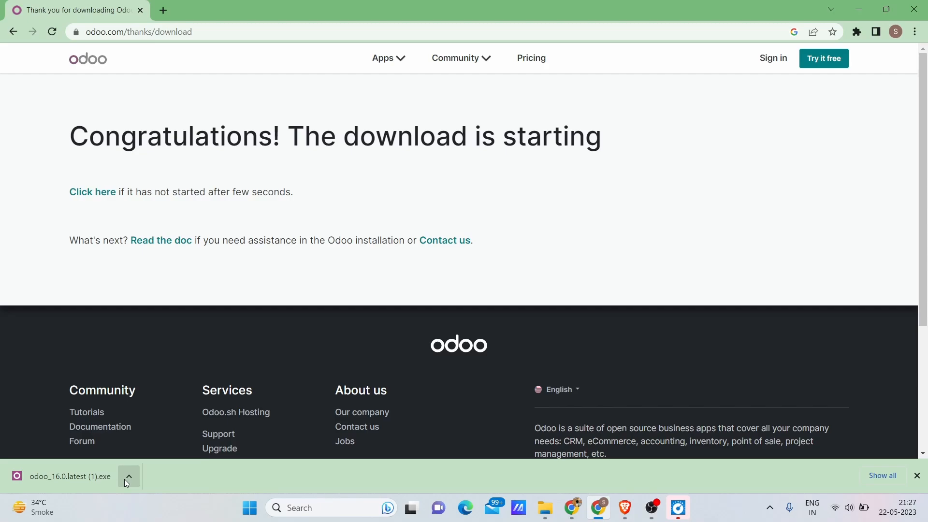
Launch the downloaded Odoo 16 installer, clear the windows behind it and choose English as the installer language.
left_click(48, 471)
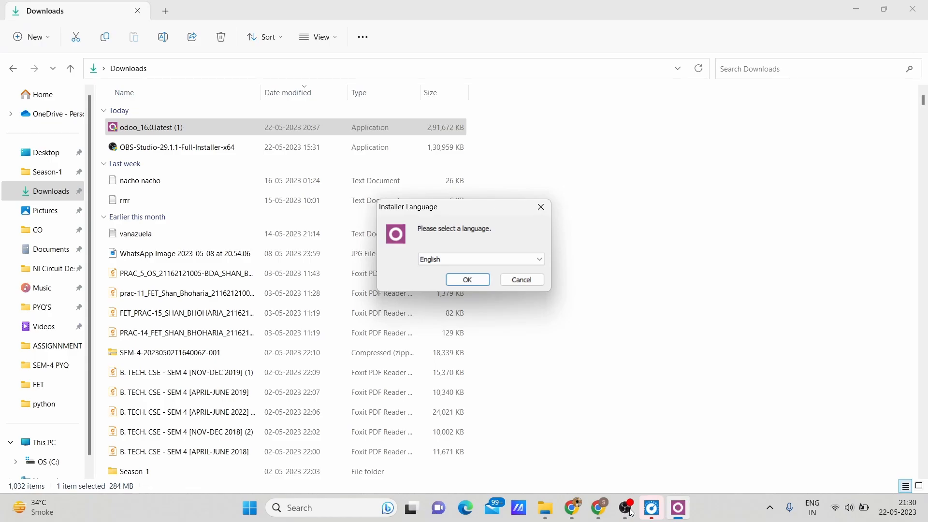
left_click(859, 9)
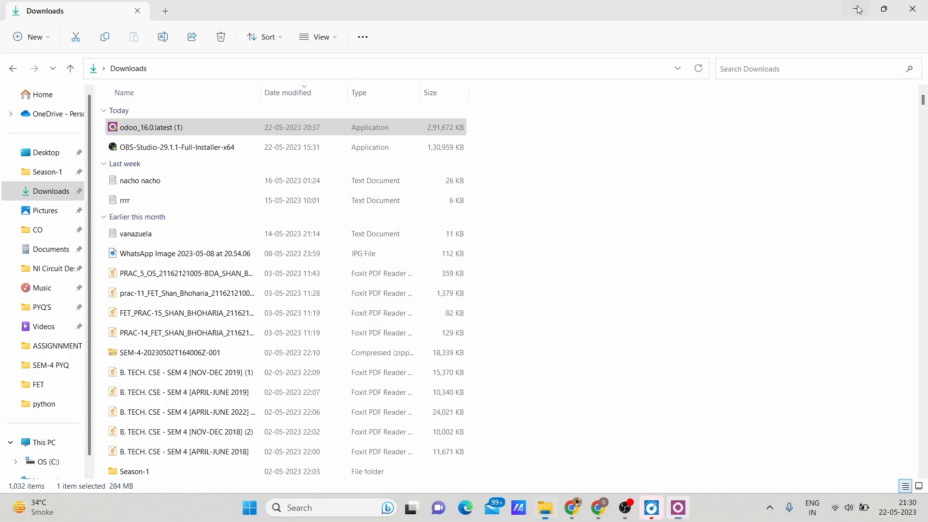
left_click(859, 10)
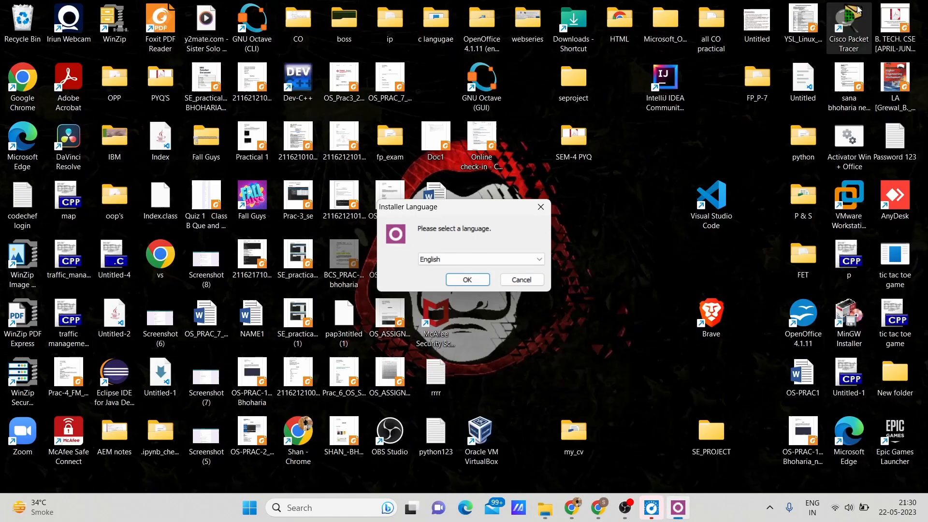
left_click(443, 257)
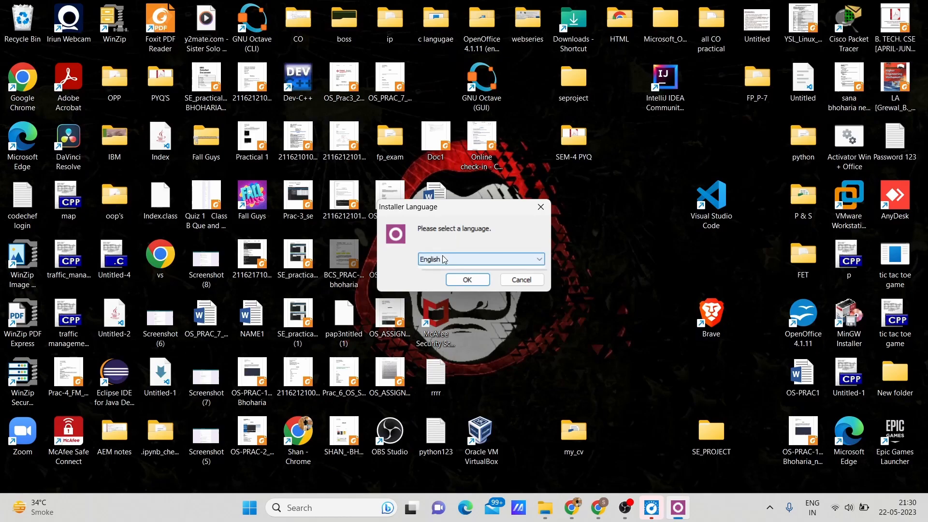
left_click(443, 257)
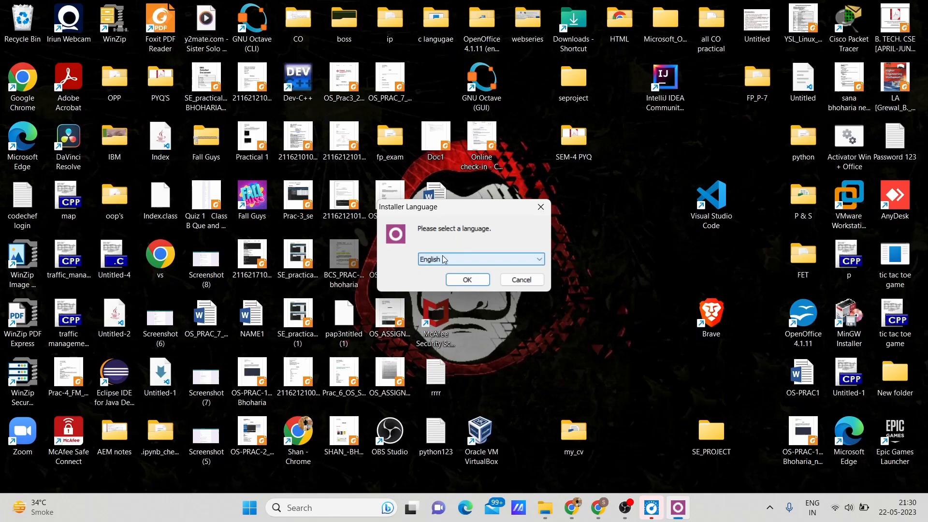
left_click(465, 279)
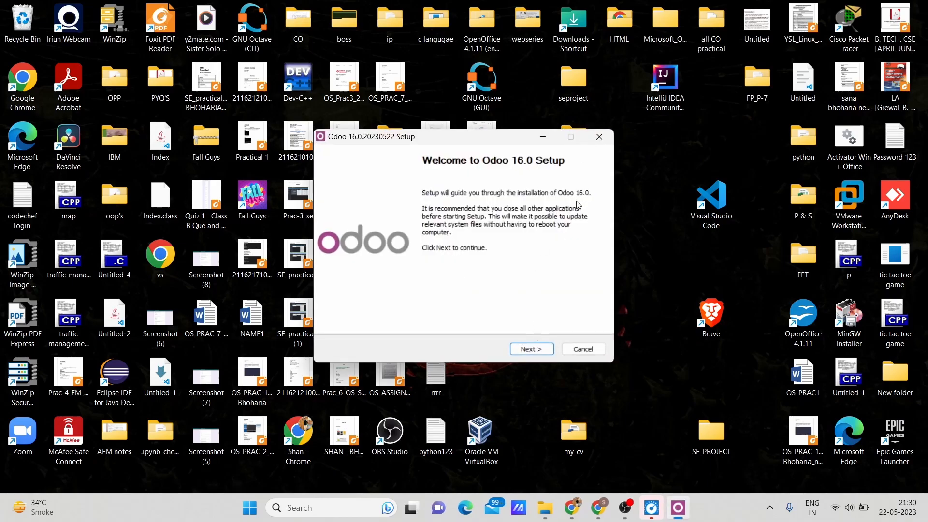
Read and accept the license agreement, and keep the "Odoo Server And PostgreSQL Server" install type.
left_click(530, 350)
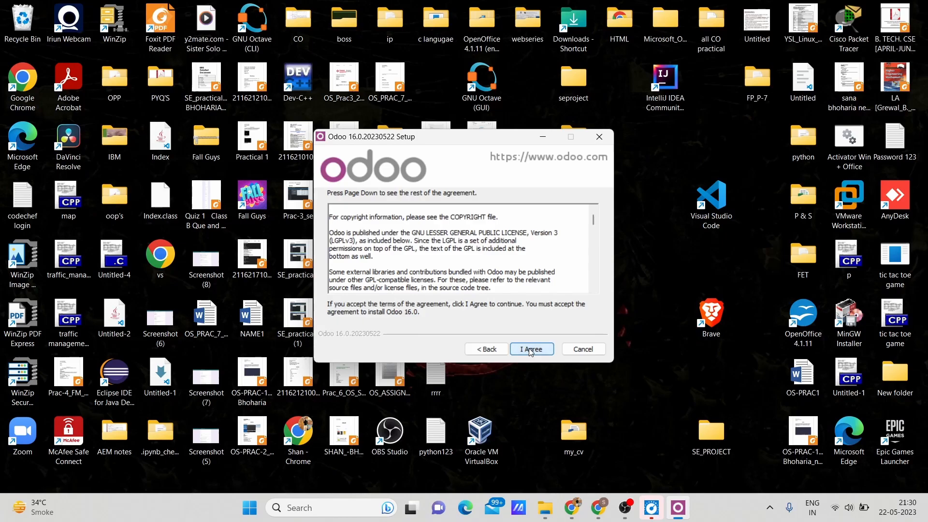
scroll(526, 272, "down", 5)
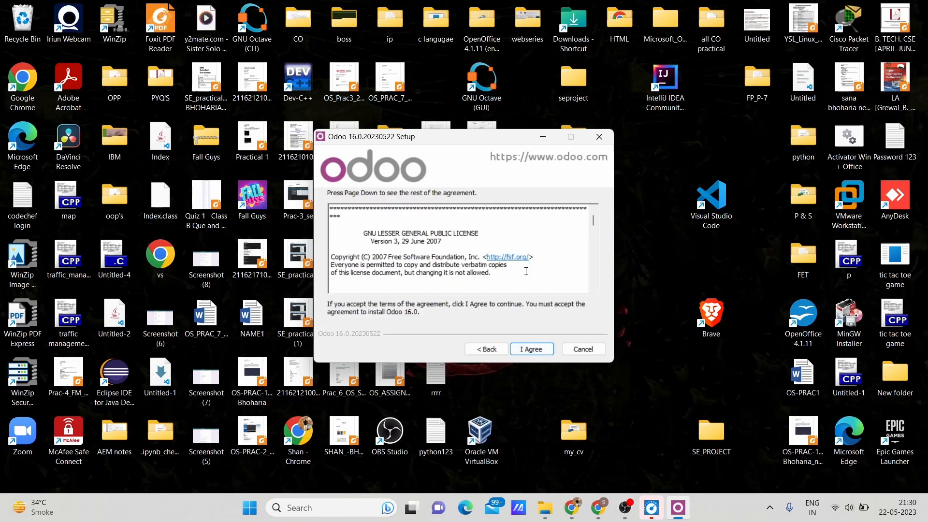
scroll(526, 271, "down", 10)
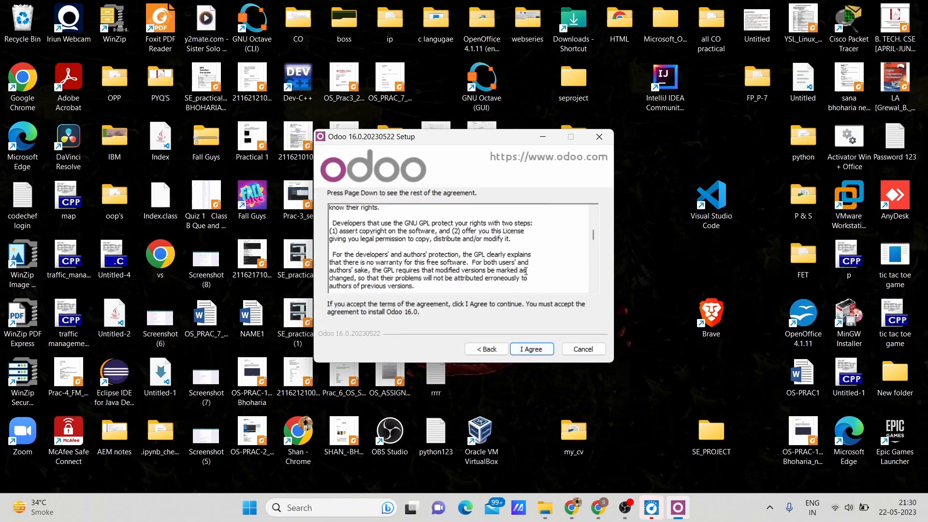
scroll(525, 271, "down", 8)
left_click(532, 350)
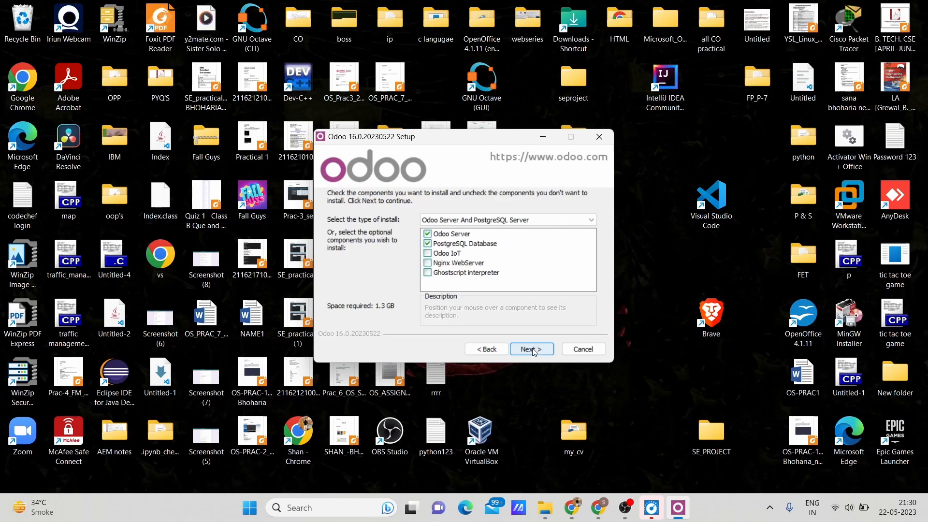
left_click(532, 349)
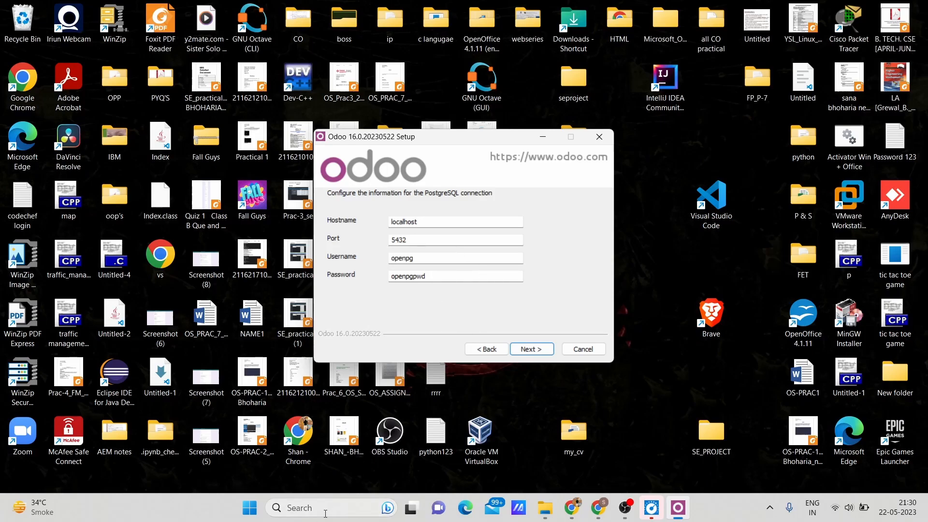
Note the default PostgreSQL hostname, port, username and password in Notepad, and install Odoo in C:\Program Files\Odoo 16.0.20230522.
left_click(325, 513)
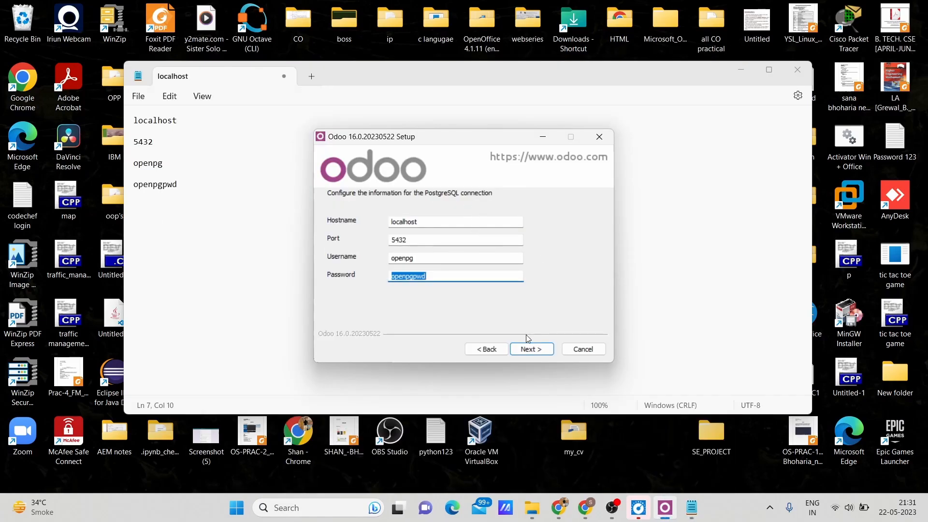
left_click(533, 351)
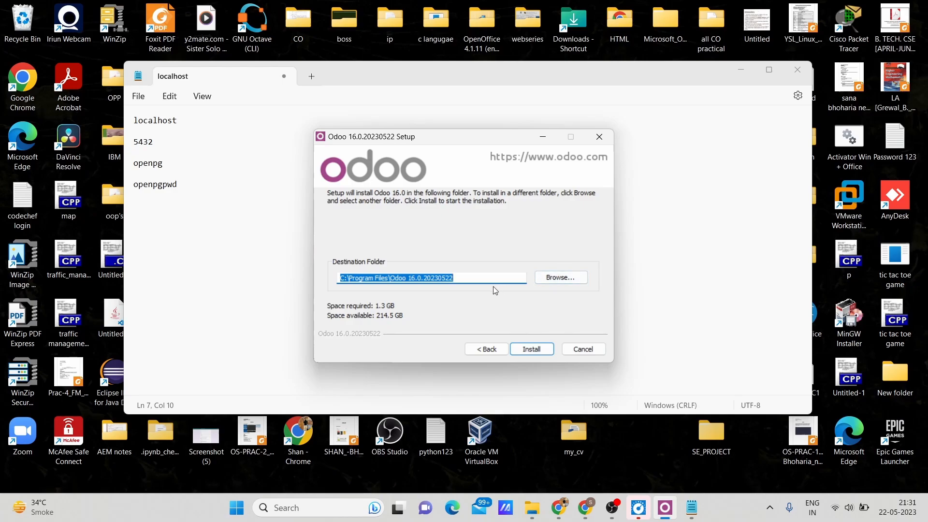
left_click(521, 350)
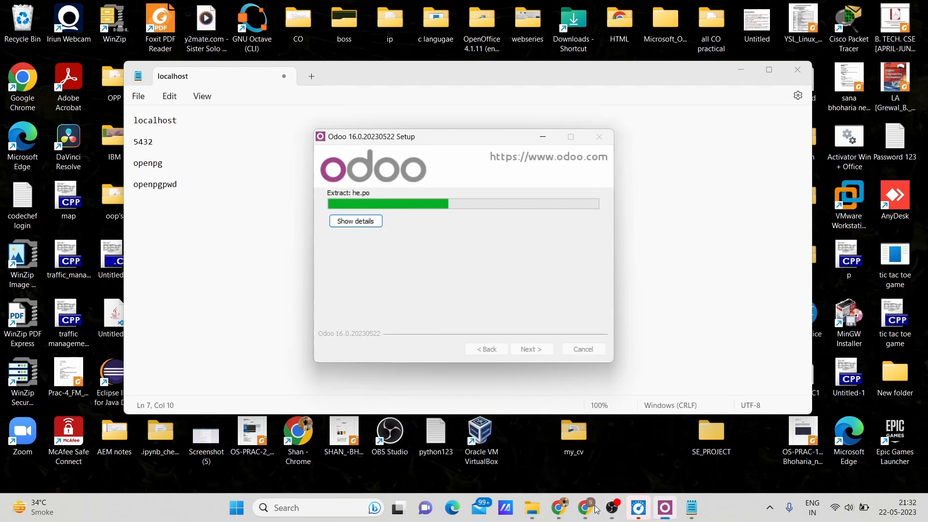
Switch to Chrome and browse the Odoo homepage and the Inventory app page while the installation runs.
left_click(558, 507)
left_click(13, 32)
left_click(917, 476)
scroll(723, 367, "down", 20)
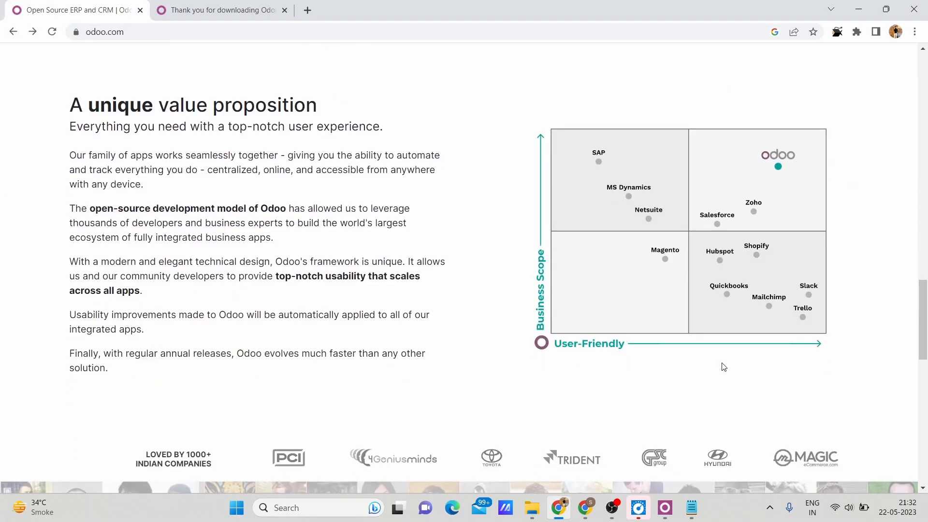
scroll(480, 188, "up", 20)
left_click(695, 205)
scroll(624, 258, "down", 2)
scroll(622, 255, "down", 15)
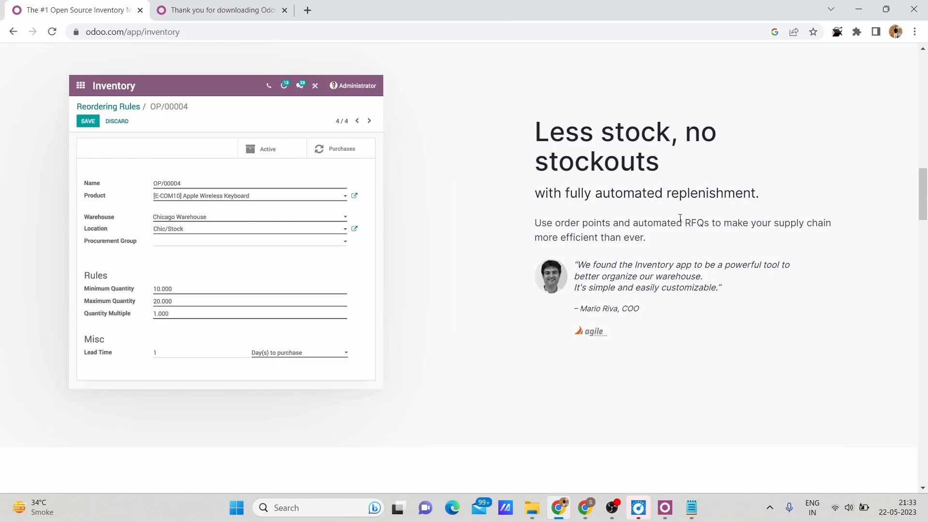
scroll(680, 218, "down", 20)
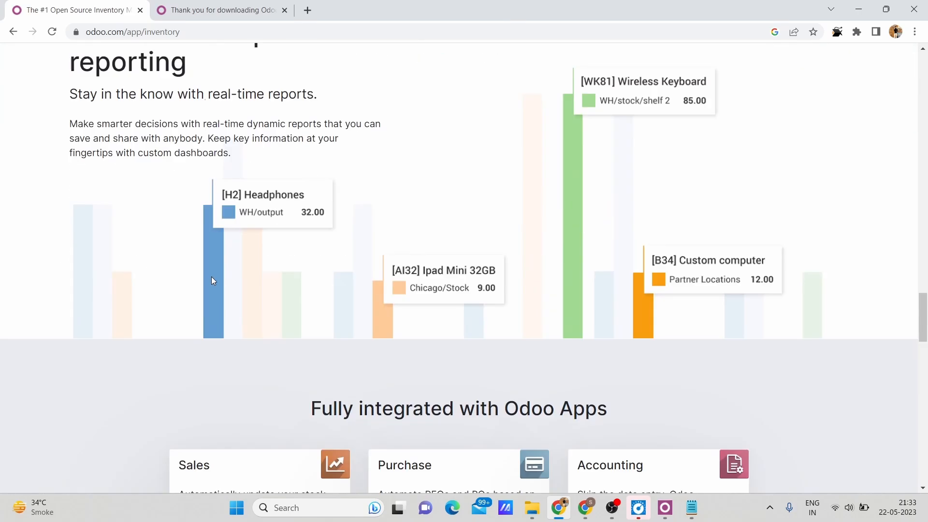
Check the progress of the Odoo and PostgreSQL installation windows.
left_click(662, 512)
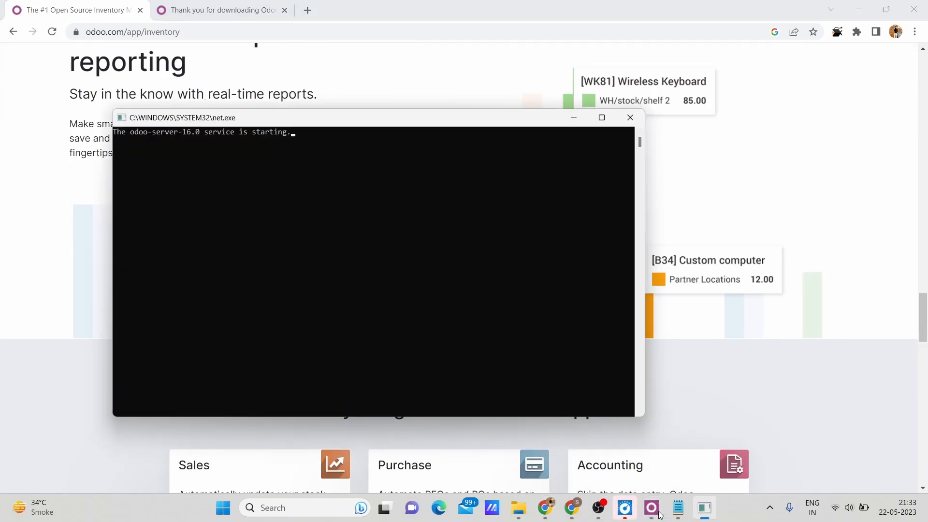
left_click(394, 337)
scroll(611, 251, "down", 5)
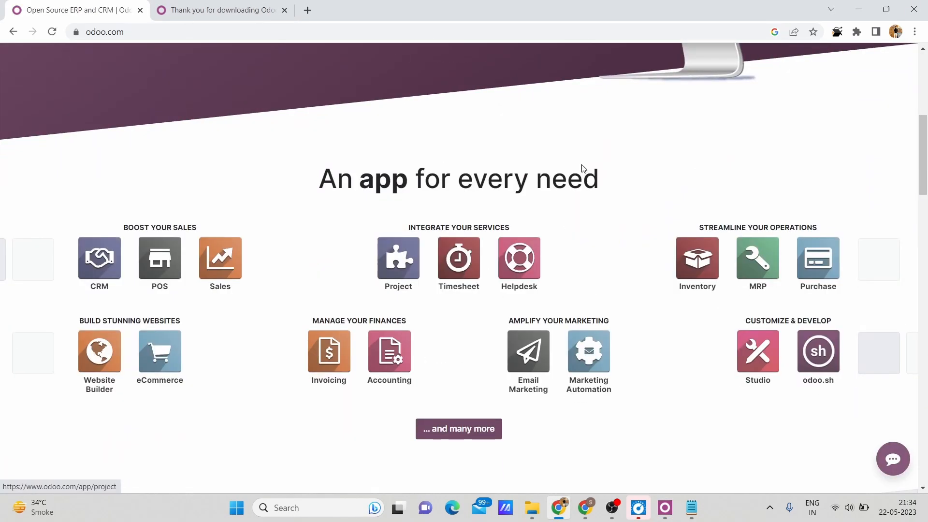
mouse_move(700, 447)
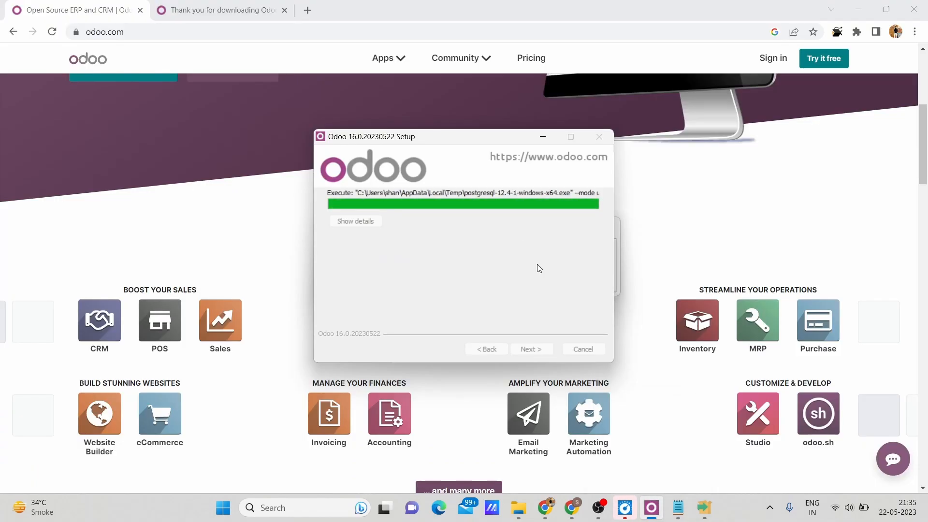
mouse_move(594, 519)
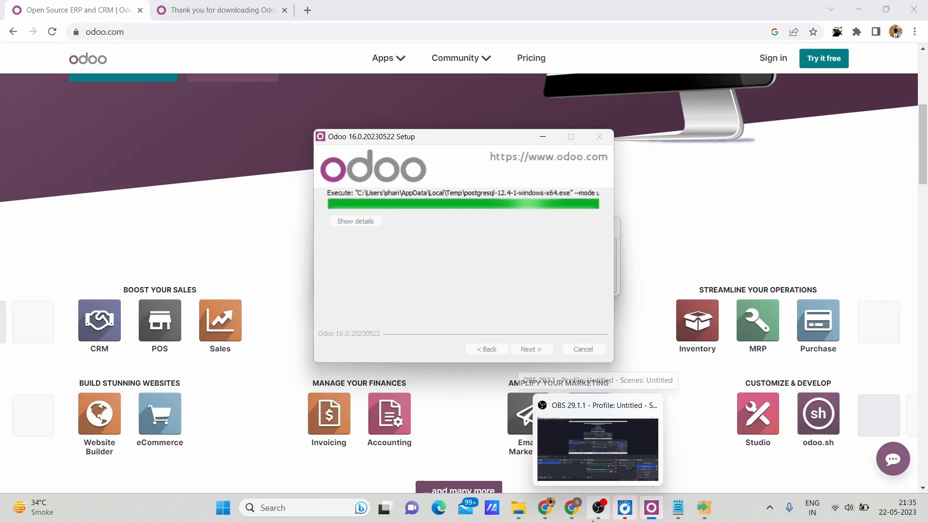
left_click(703, 480)
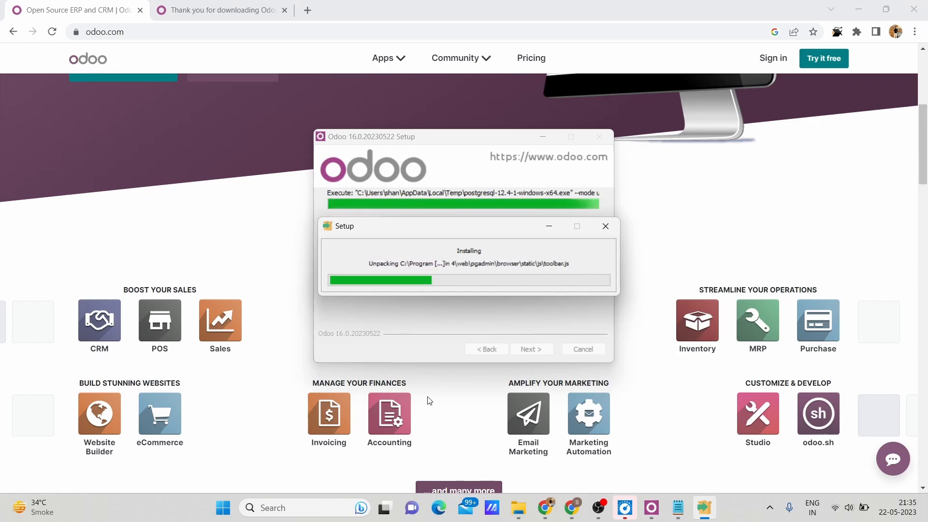
mouse_move(709, 507)
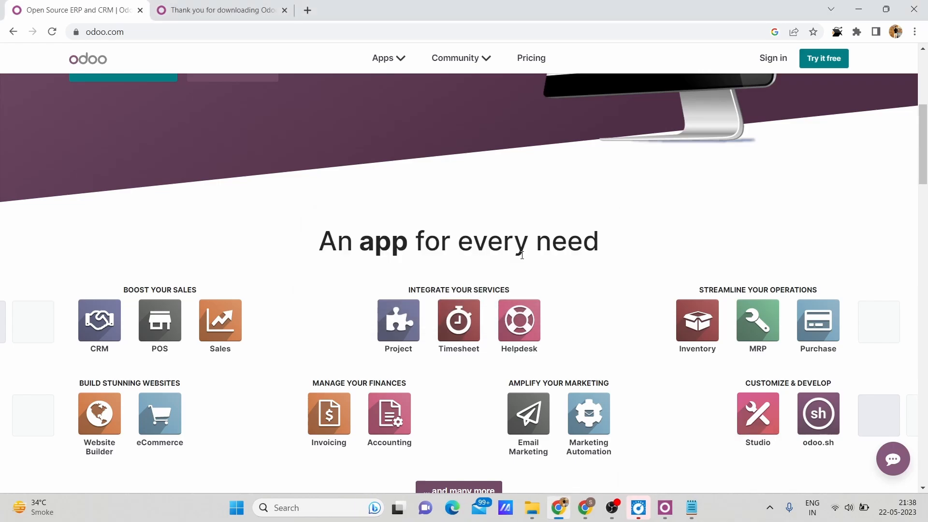
Finish the Odoo 16.0 setup with Start Odoo enabled and open the local instance at localhost:8069.
left_click(542, 348)
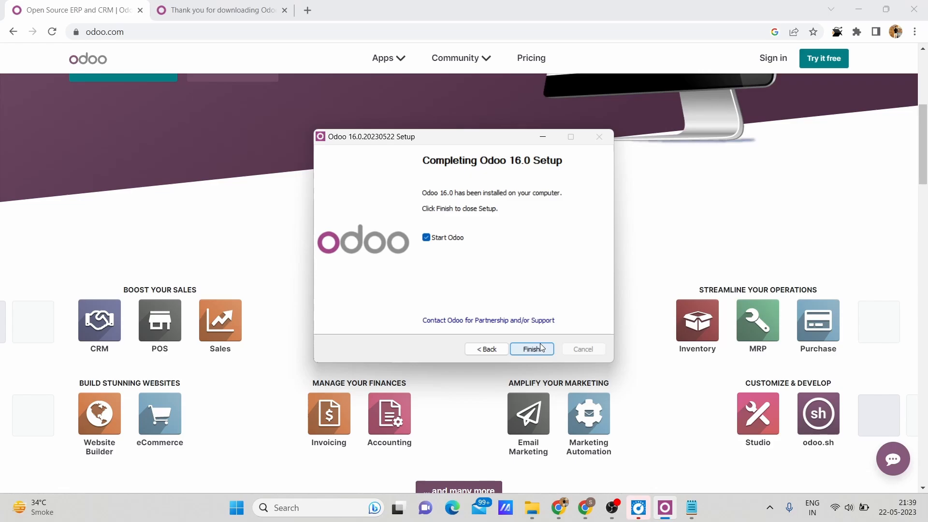
left_click(542, 348)
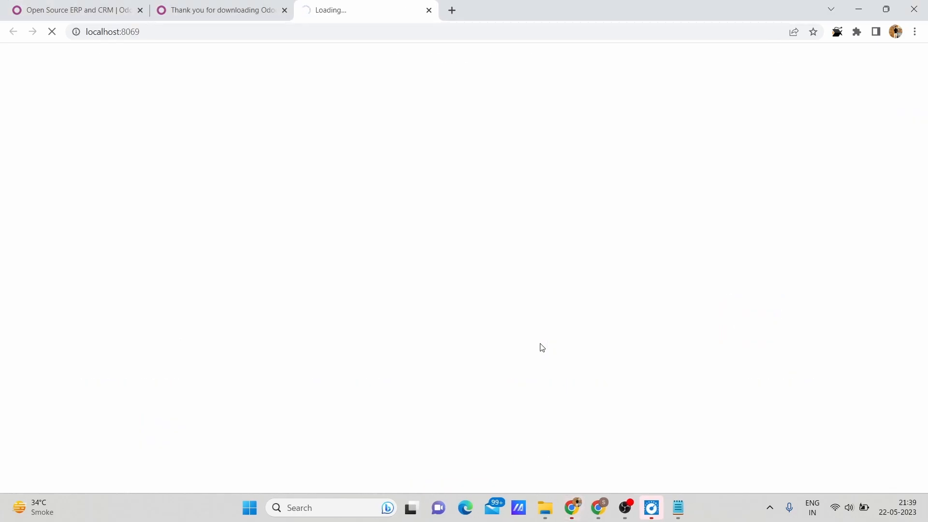
left_click(171, 33)
left_click(492, 107)
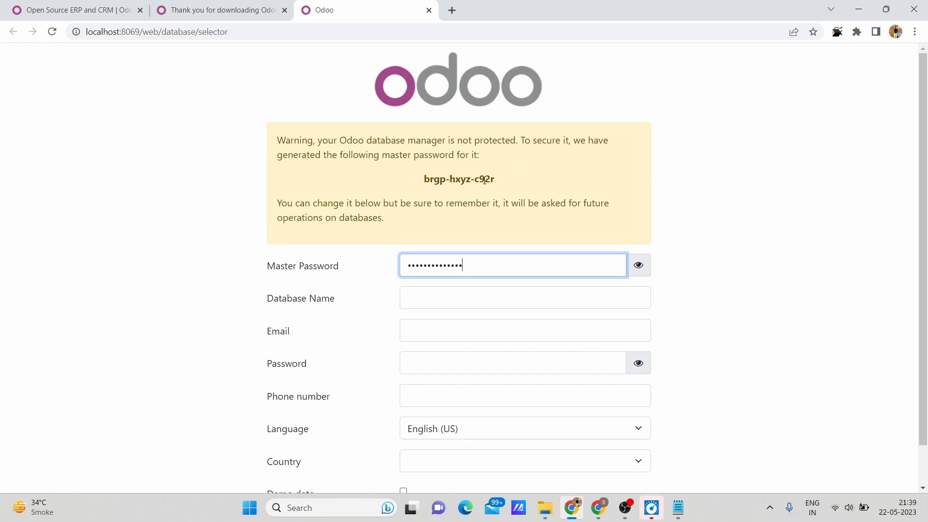
Review the generated master password warning and reveal the contents of the Master Password field.
left_click_drag(494, 181, 398, 180)
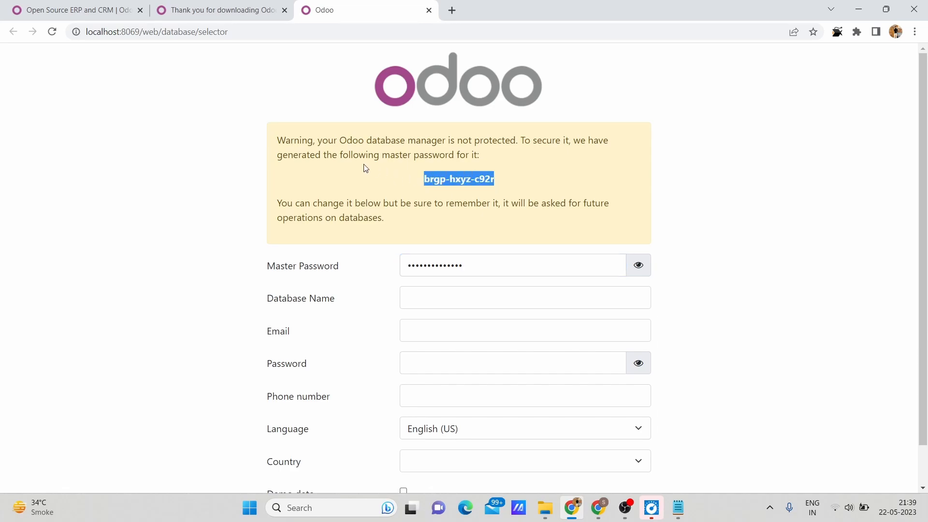
left_click_drag(294, 141, 490, 153)
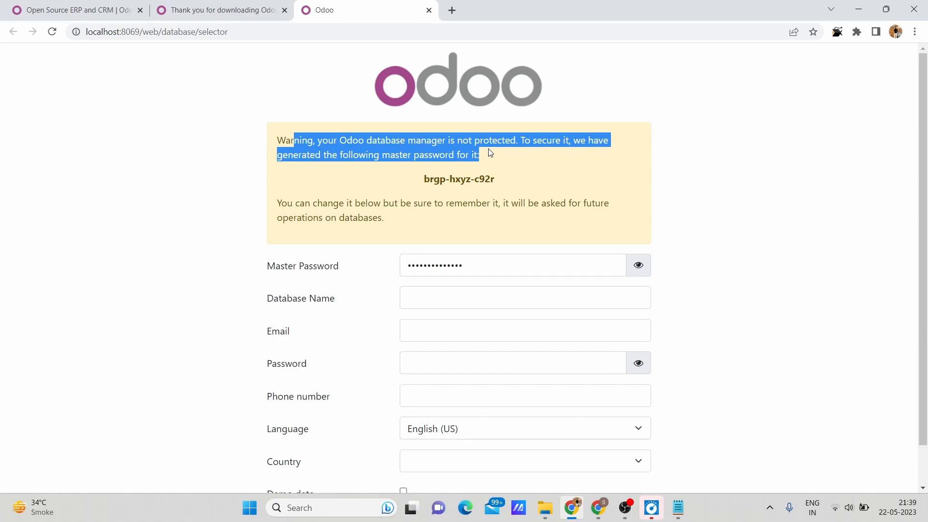
double_click(476, 265)
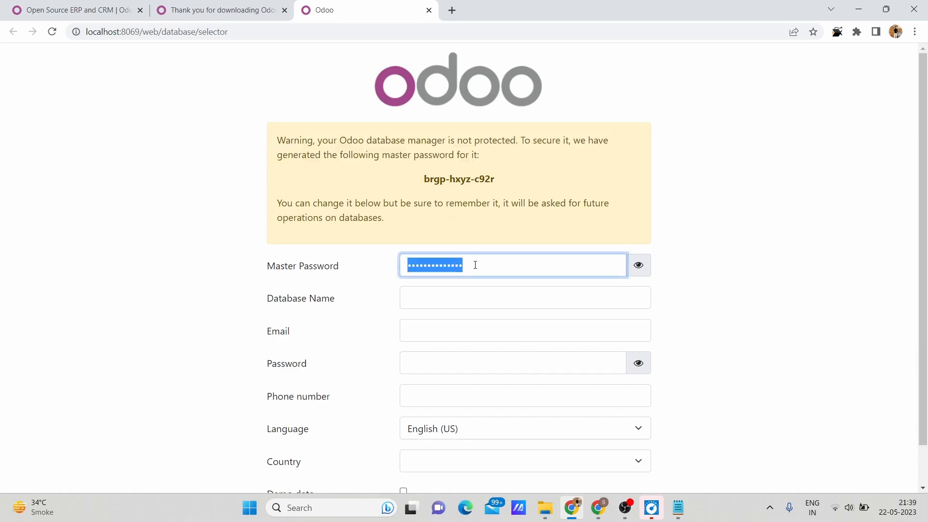
left_click(639, 265)
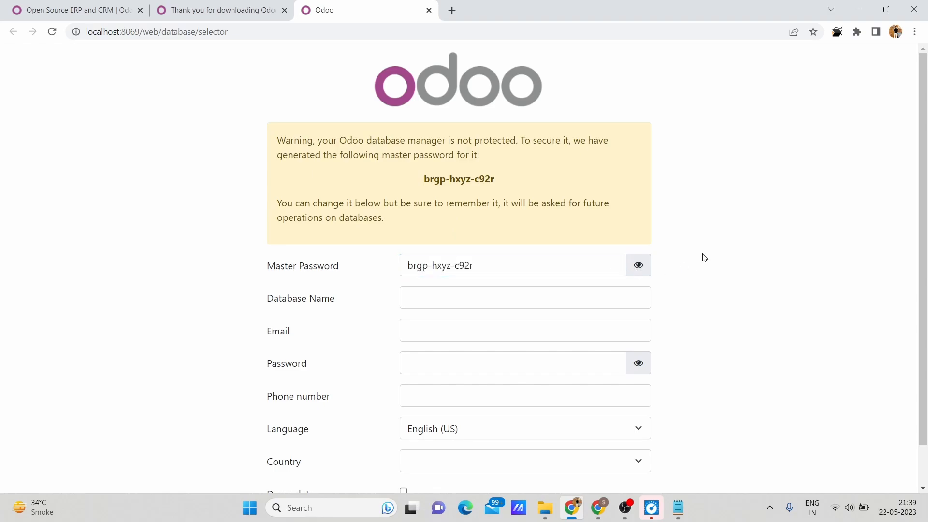
Copy the master password and paste it into the localhost note in Notepad beneath a "matser passwords :" heading.
double_click(487, 265)
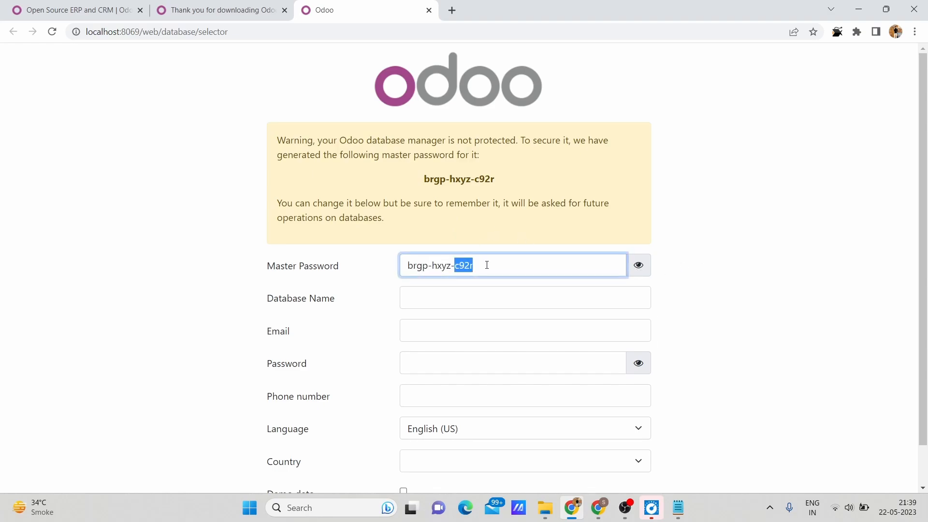
triple_click(486, 265)
key("ctrl+c")
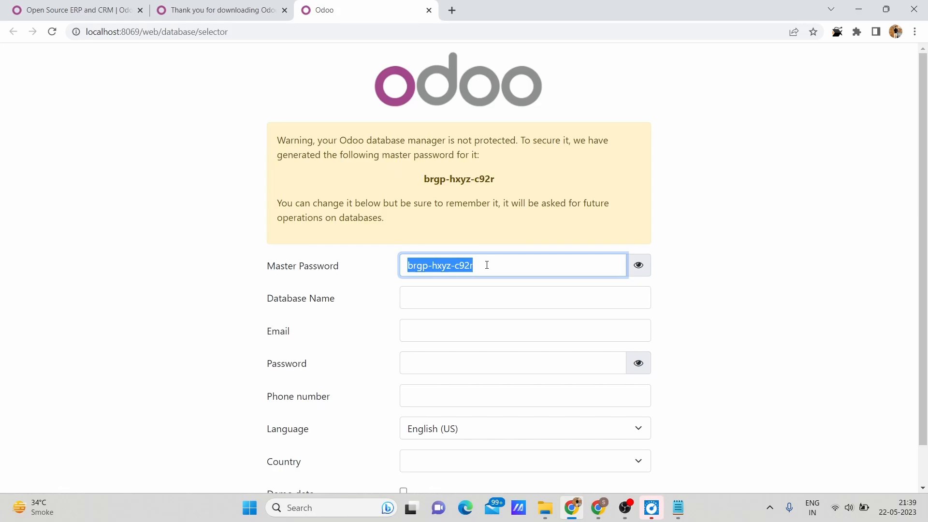
key("alt+Tab")
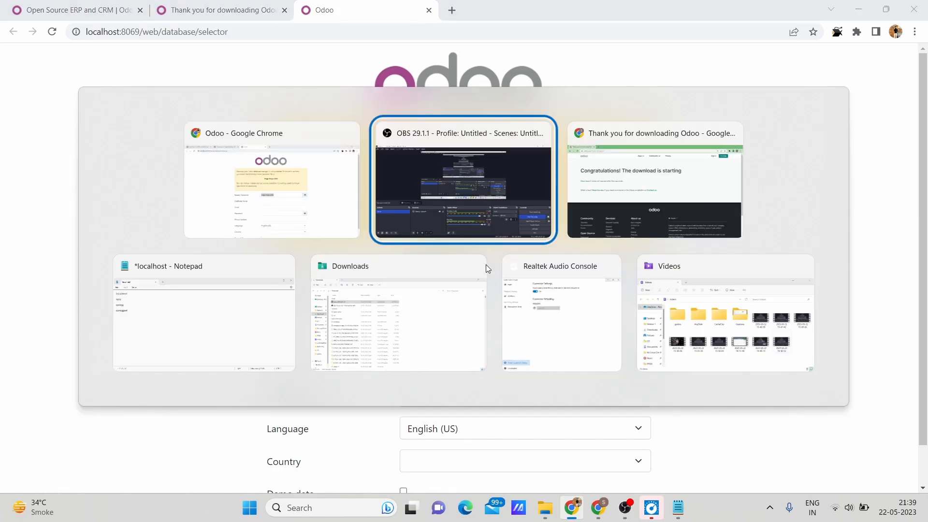
key("alt+Tab")
key("alt+Tab")
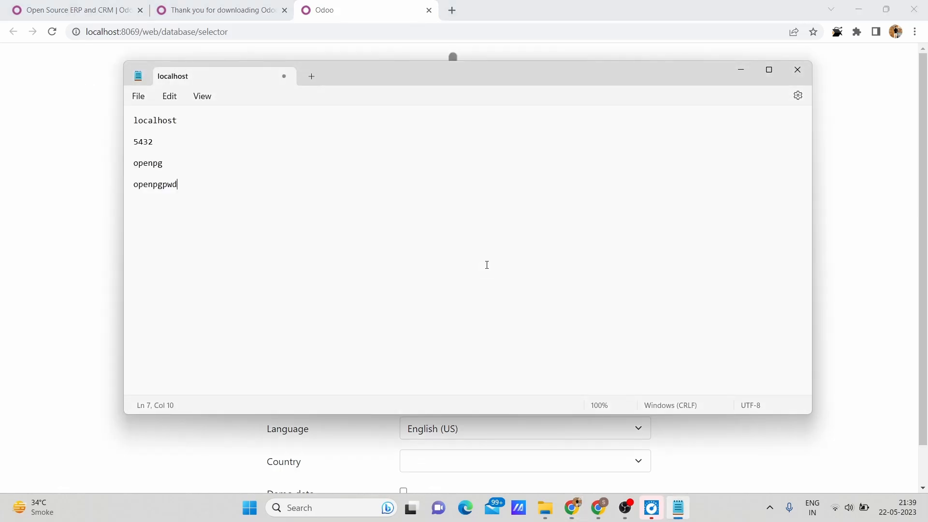
key("Return")
type("matser passwords :")
key("Return")
key("Return")
key("Return")
key("ctrl+v")
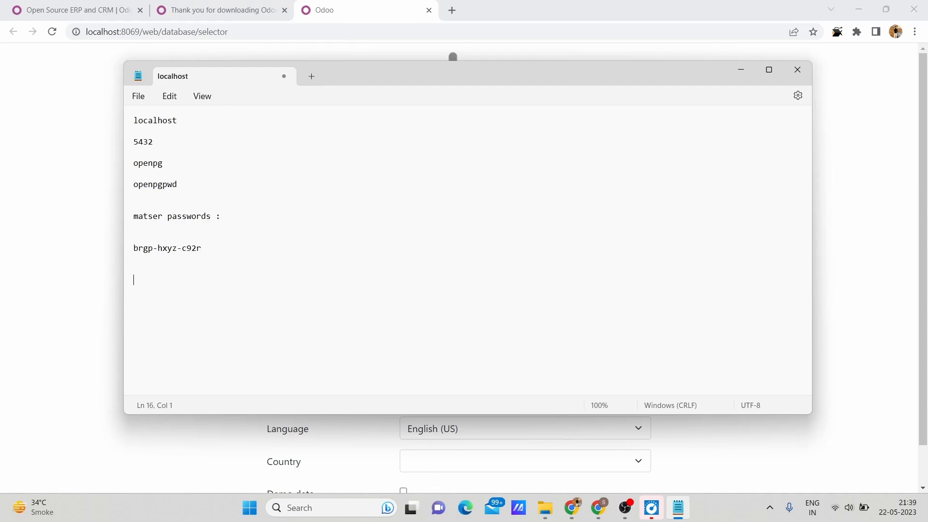
Switch back to the Odoo database form in Chrome and set the database name to s3ccloudhub.
key("alt+Tab")
left_click(477, 295)
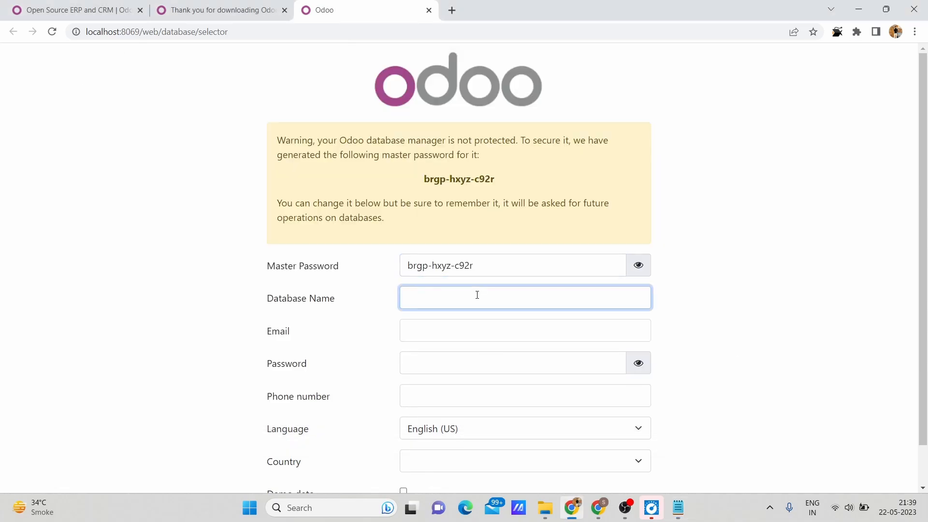
scroll(477, 295, "down", 1)
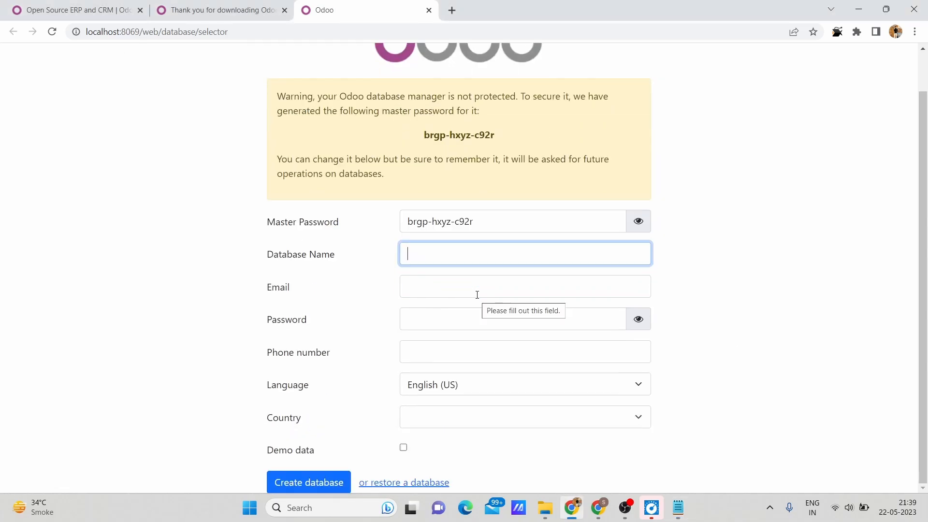
type("s3cc")
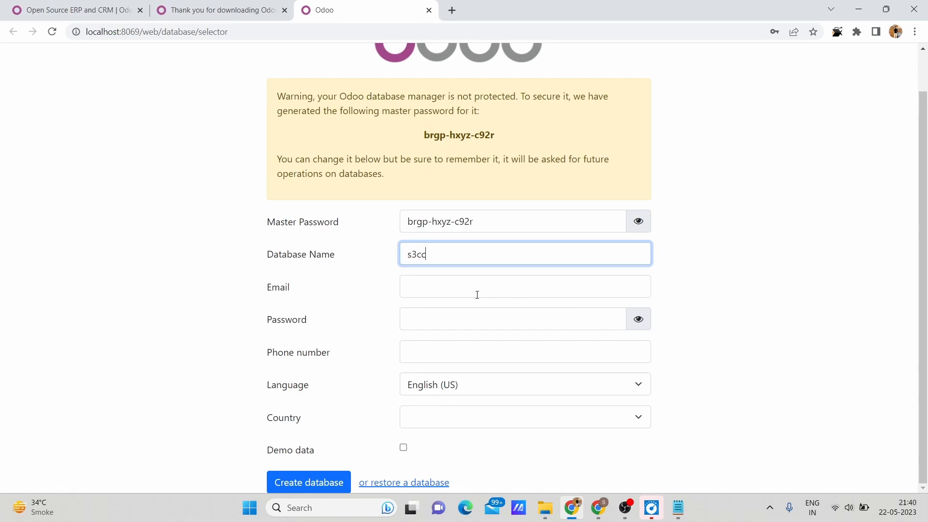
type("loudhub")
Fill in the administrator's e-mail, password and phone number, choose India as the country, and create the database.
left_click(477, 295)
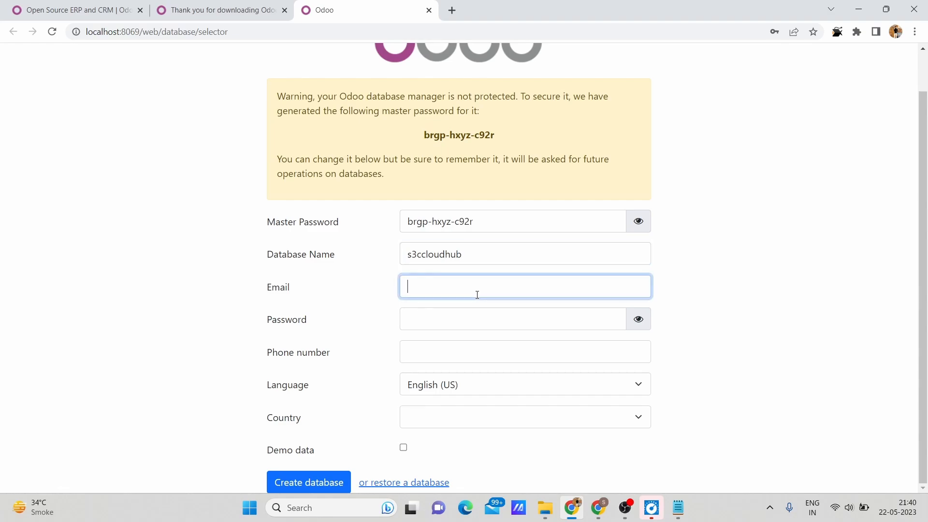
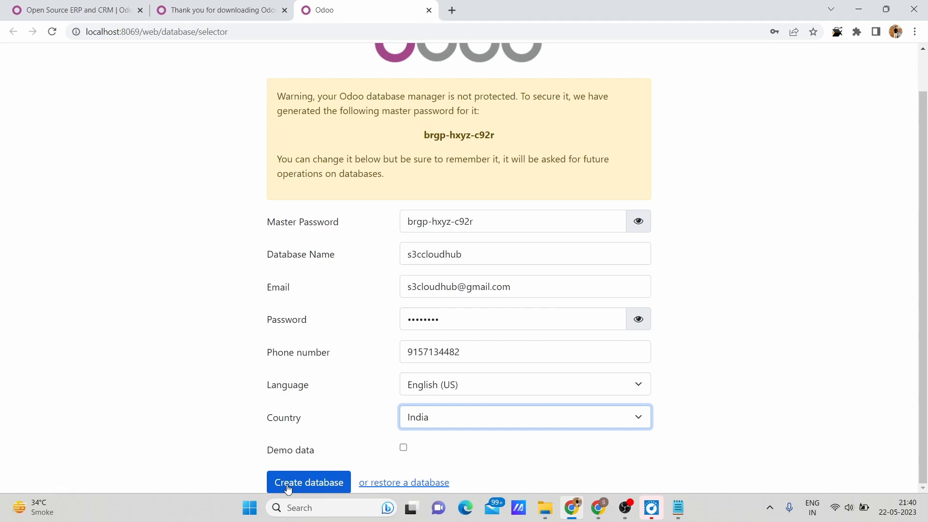
left_click(289, 490)
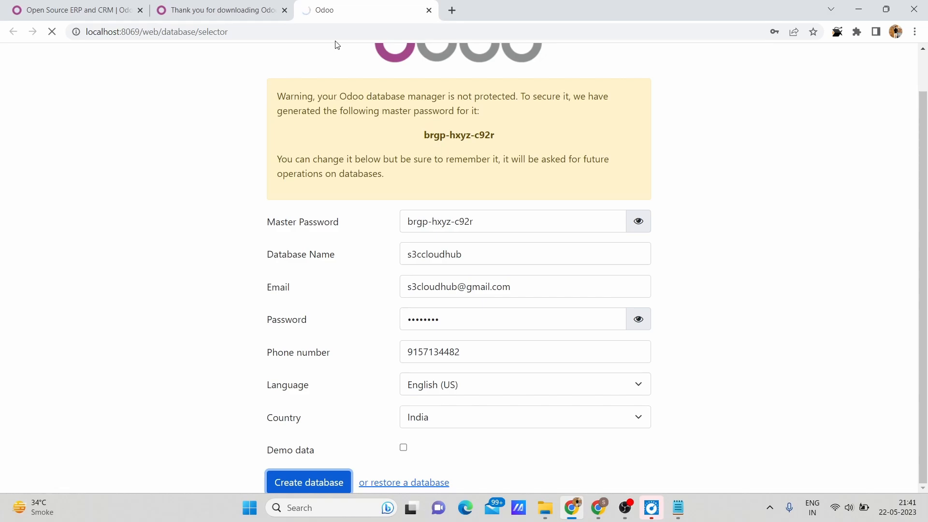
Log in to the new database with the account password and update the saved password in Chrome.
type("••••••••")
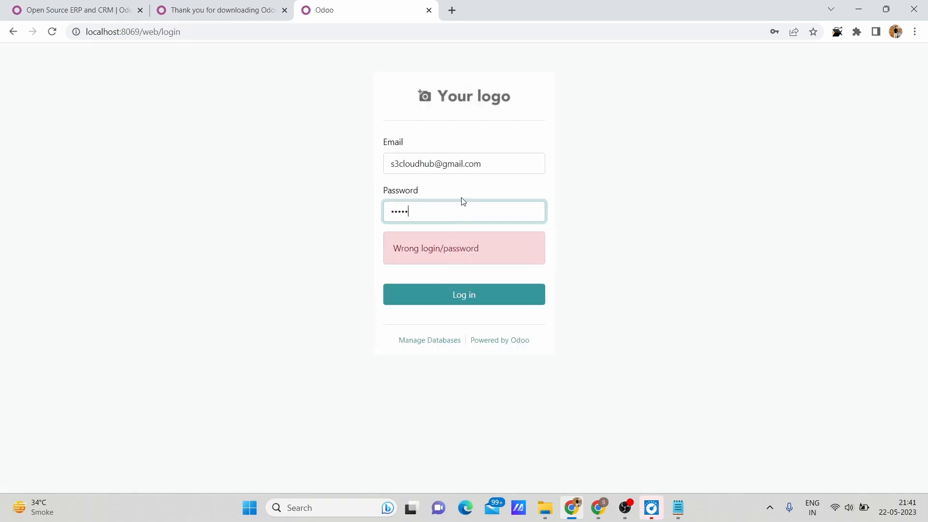
left_click(434, 297)
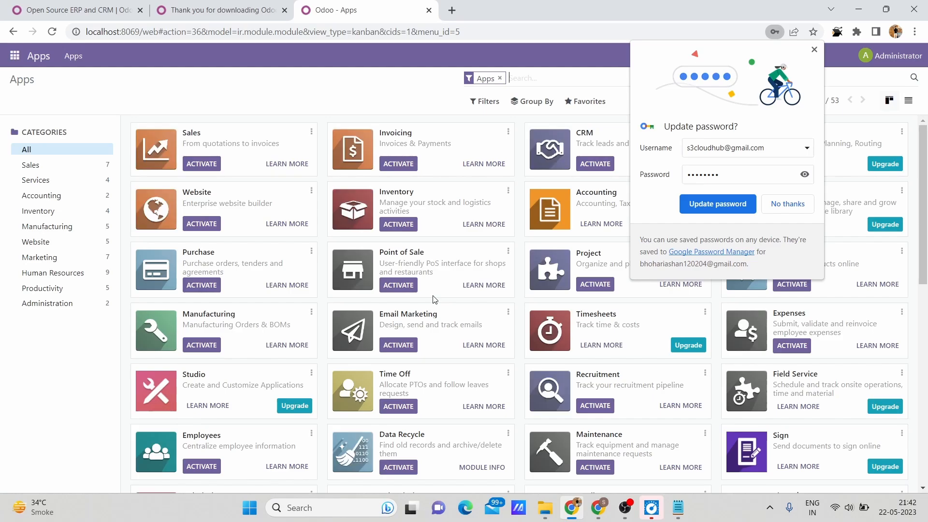
left_click(695, 208)
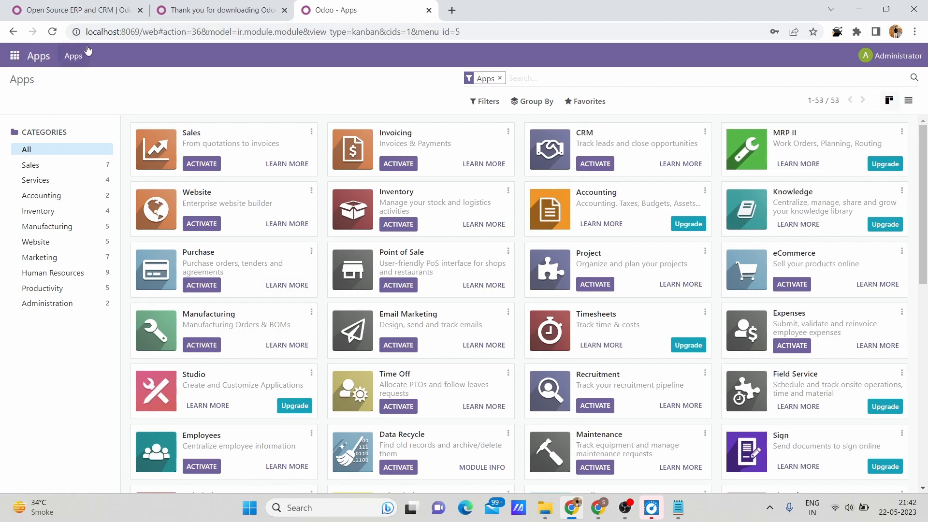
Examine the available Odoo apps and the on-premise pricing plans offered for upgrading the Accounting app.
left_click(15, 56)
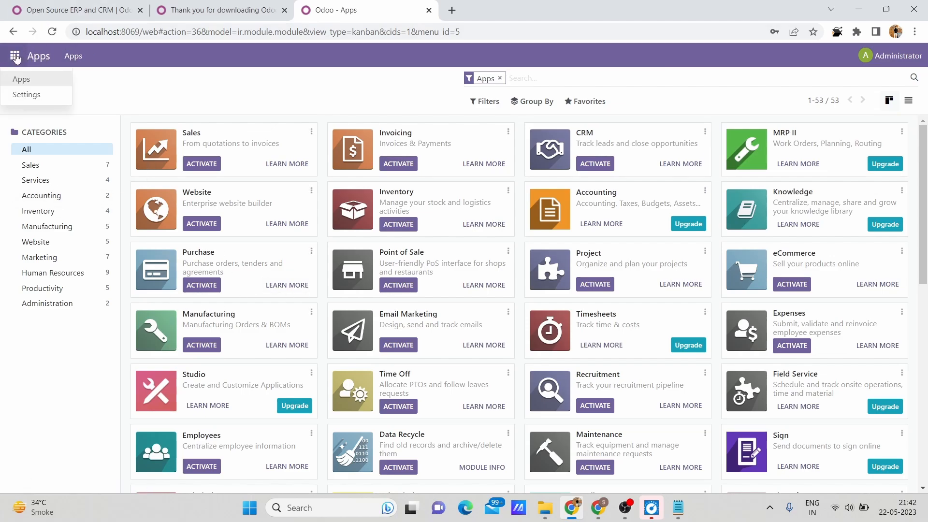
left_click(138, 103)
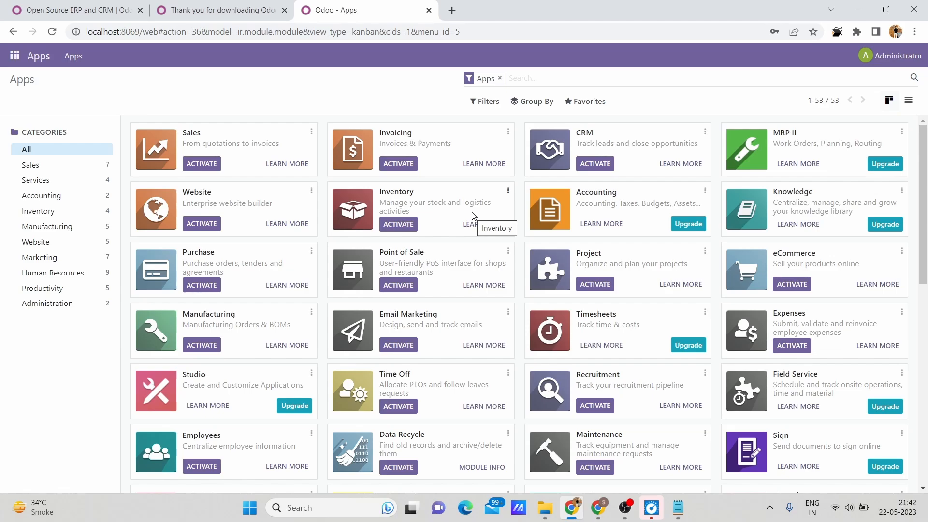
left_click(679, 222)
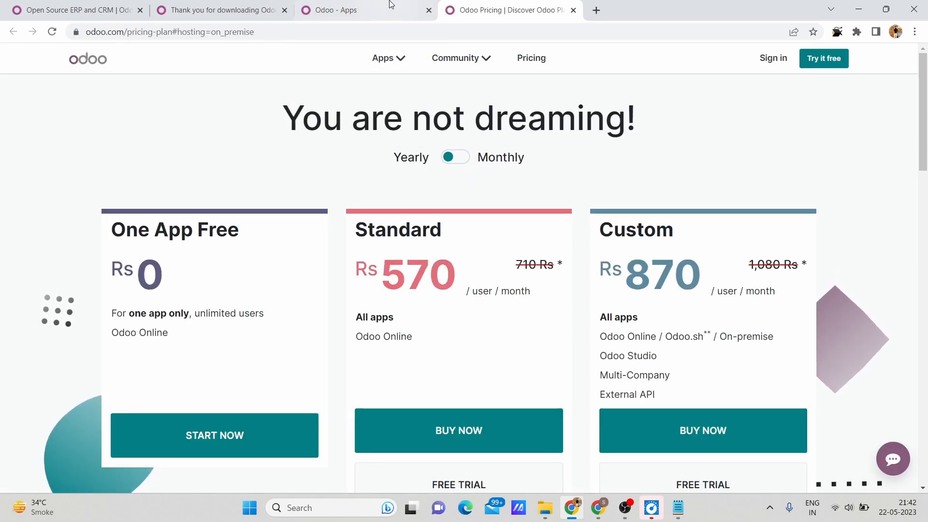
left_click(334, 9)
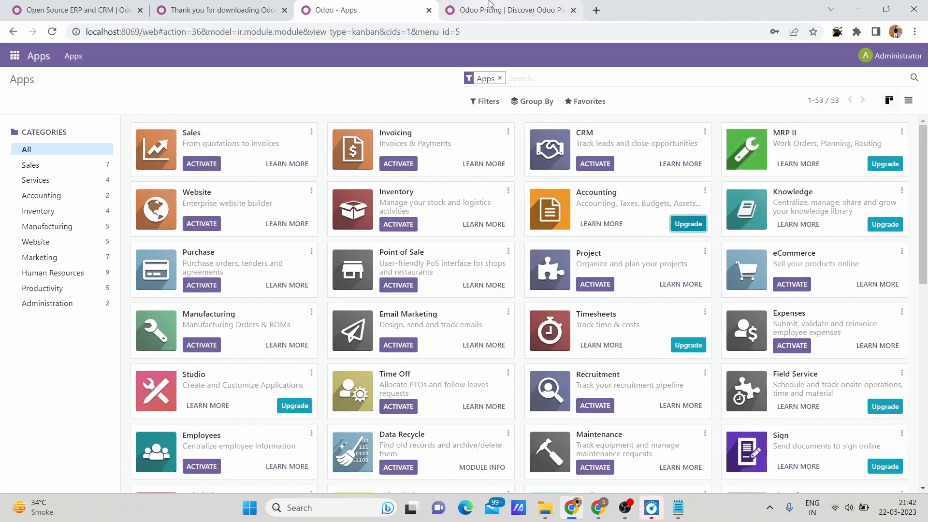
left_click(508, 10)
scroll(514, 246, "down", 1)
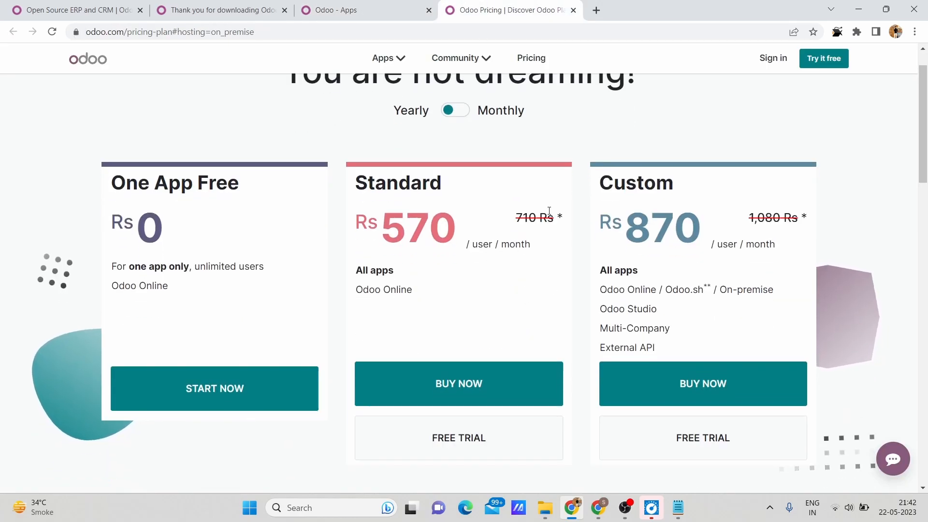
left_click(360, 6)
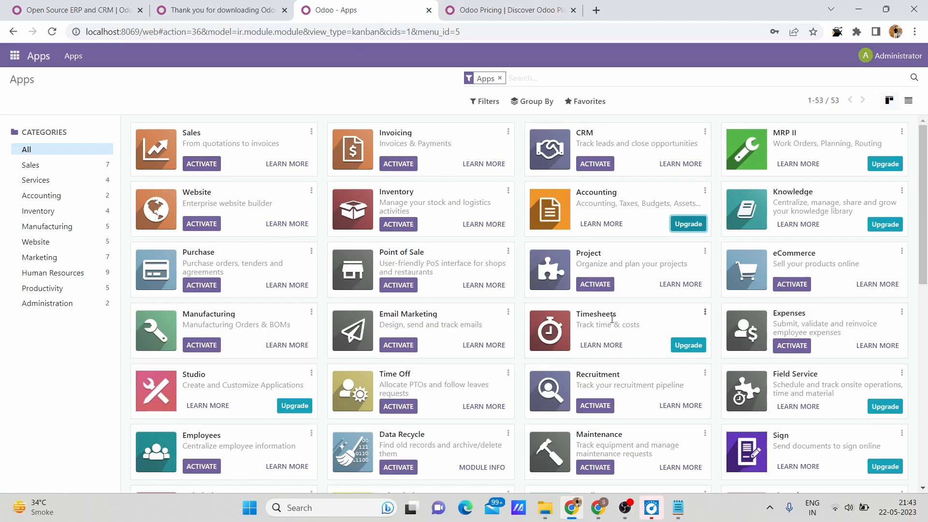
scroll(483, 290, "down", 3)
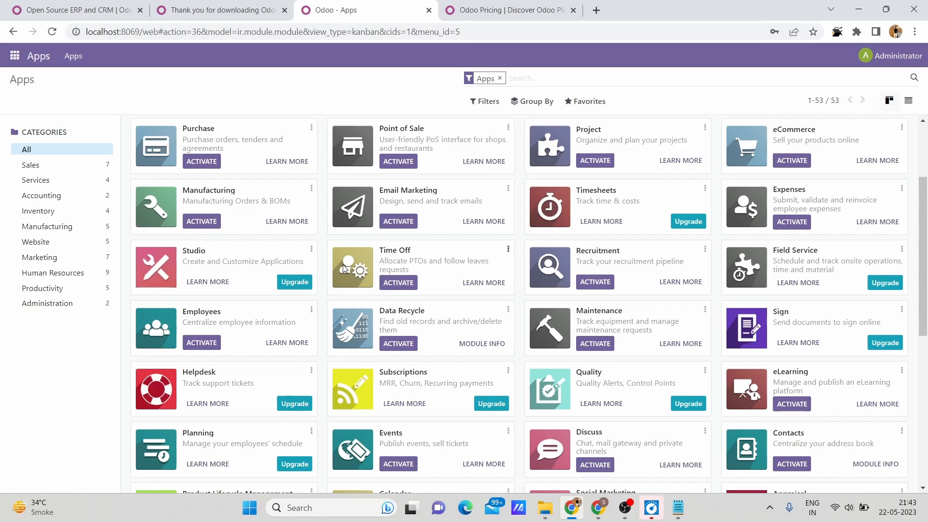
scroll(328, 234, "up", 3)
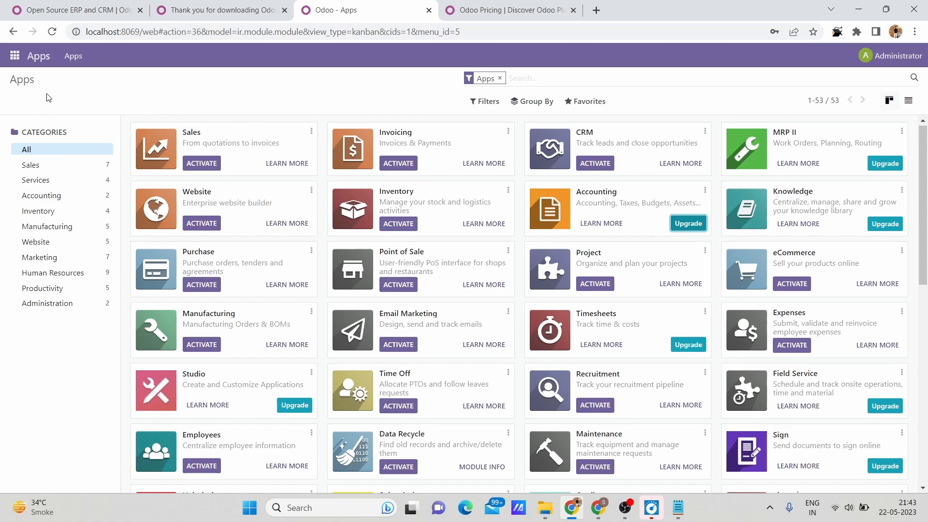
Start a new user record in the Odoo settings with the name s3cloudhub and Administration set to Access Rights.
left_click(16, 61)
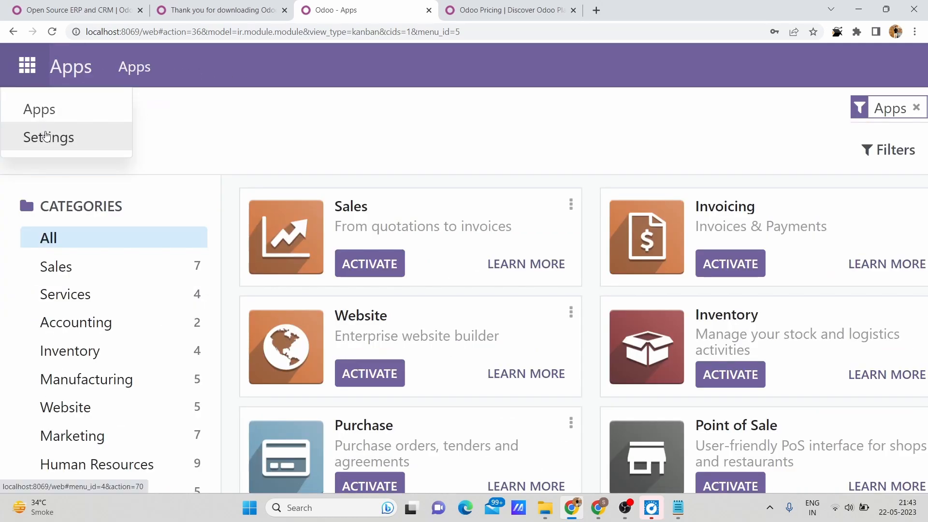
left_click(97, 231)
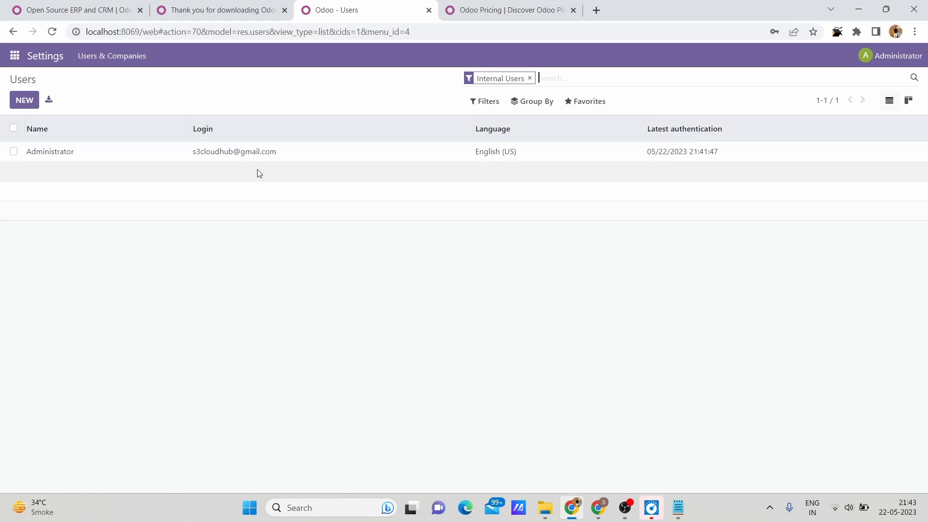
left_click(21, 104)
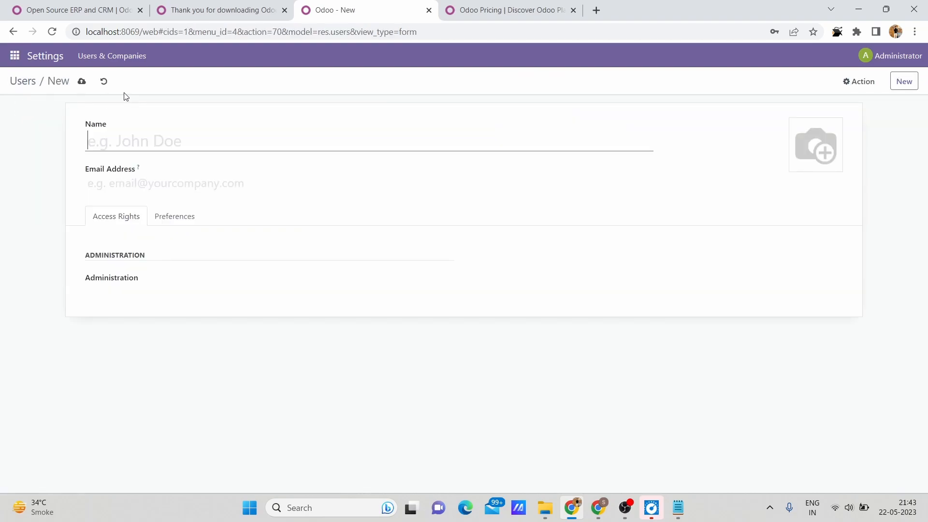
type("s3clo")
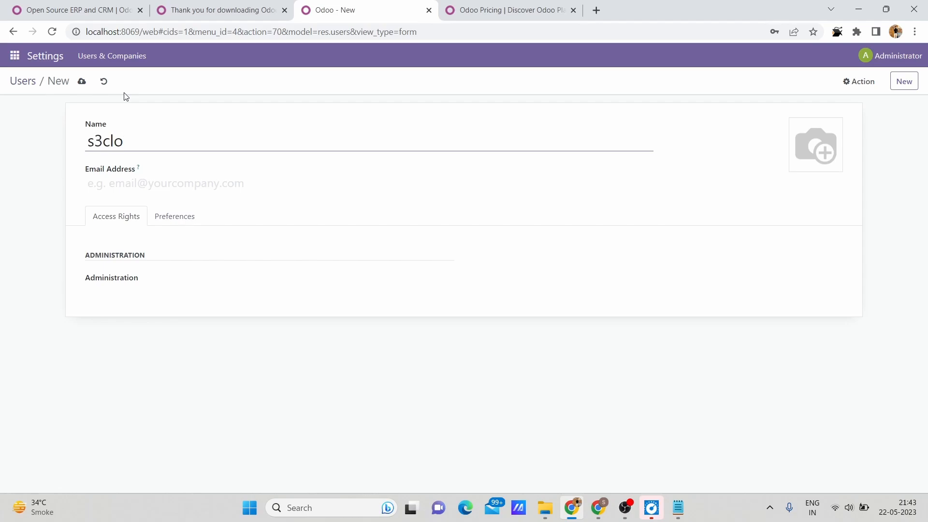
type("udhub")
left_click(160, 278)
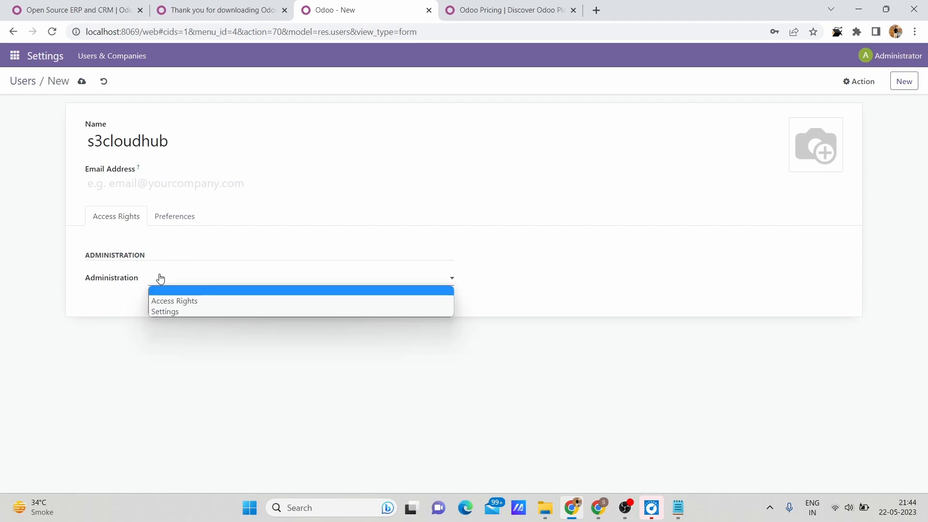
left_click(173, 301)
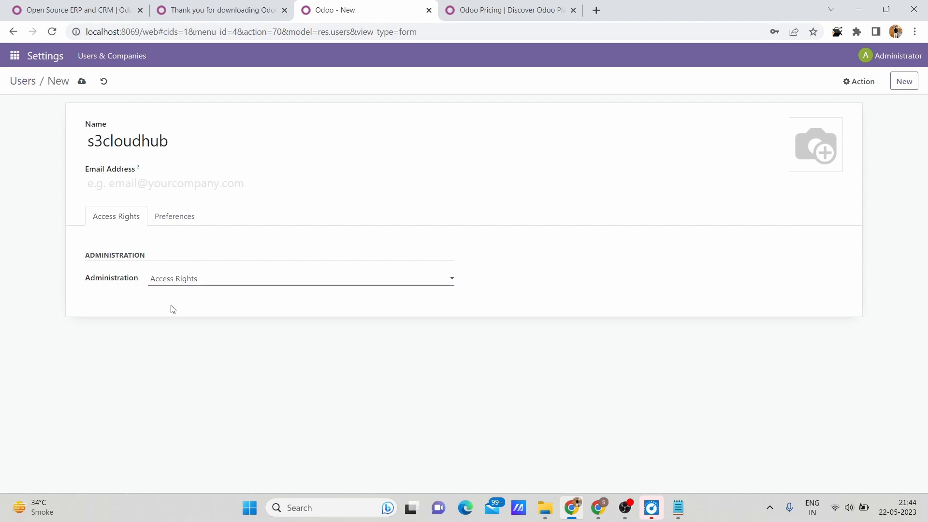
Examine the new user's language, timezone and email signature preferences, and return to the access rights.
left_click(184, 221)
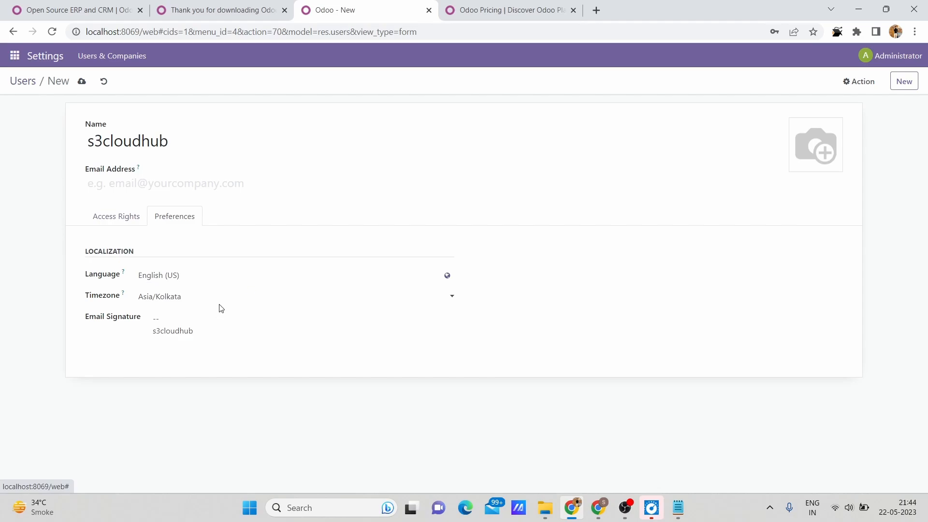
left_click(246, 297)
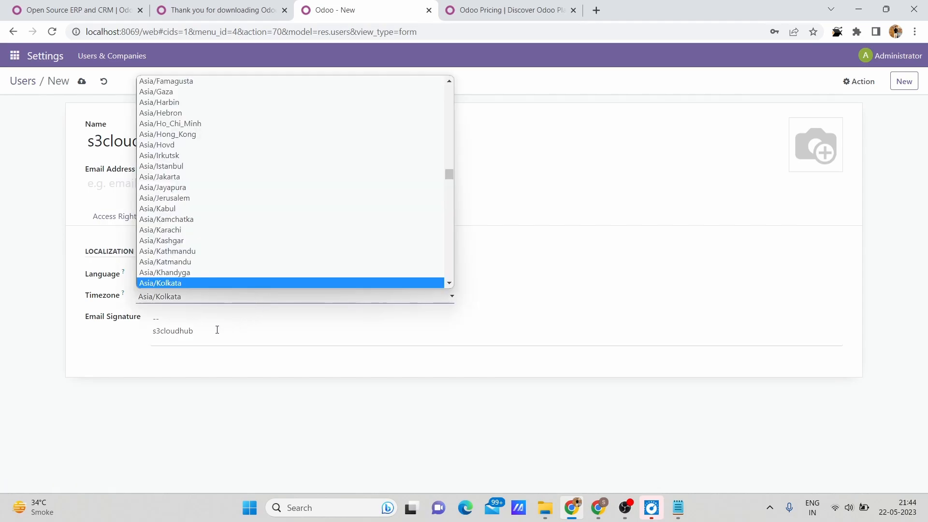
left_click(190, 331)
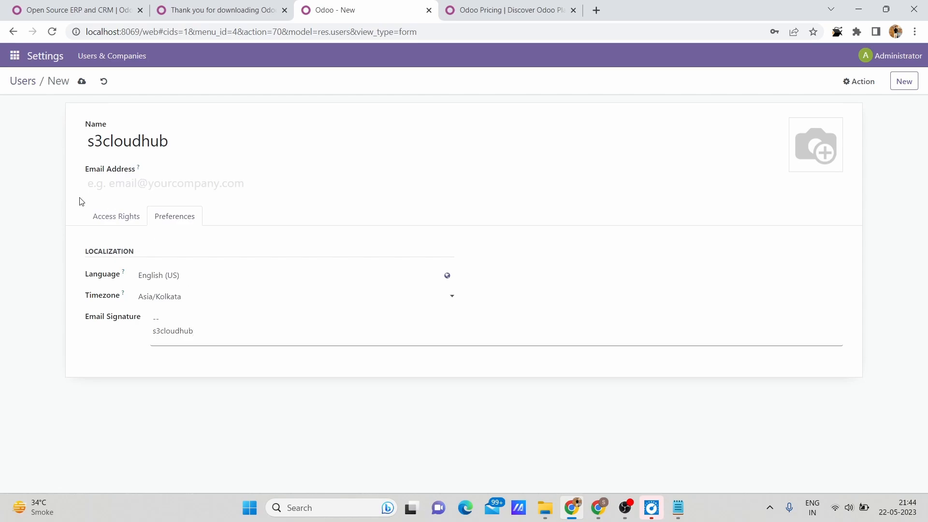
left_click(131, 214)
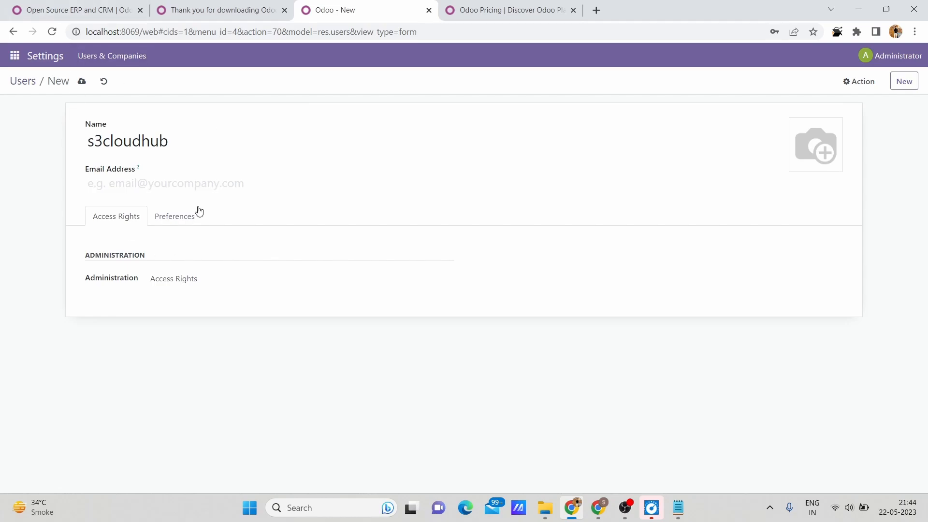
Enter the new user's email address, try to save the record, and stay on the form.
left_click(911, 88)
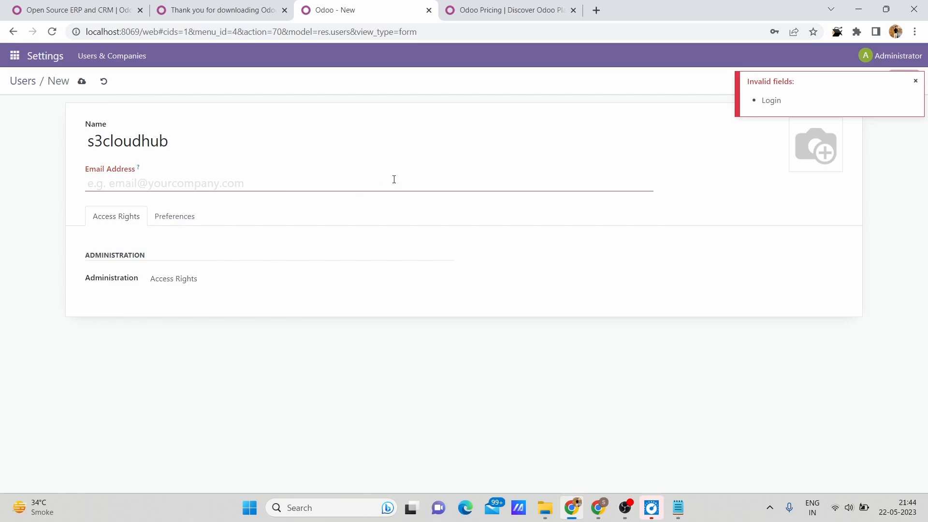
left_click(335, 190)
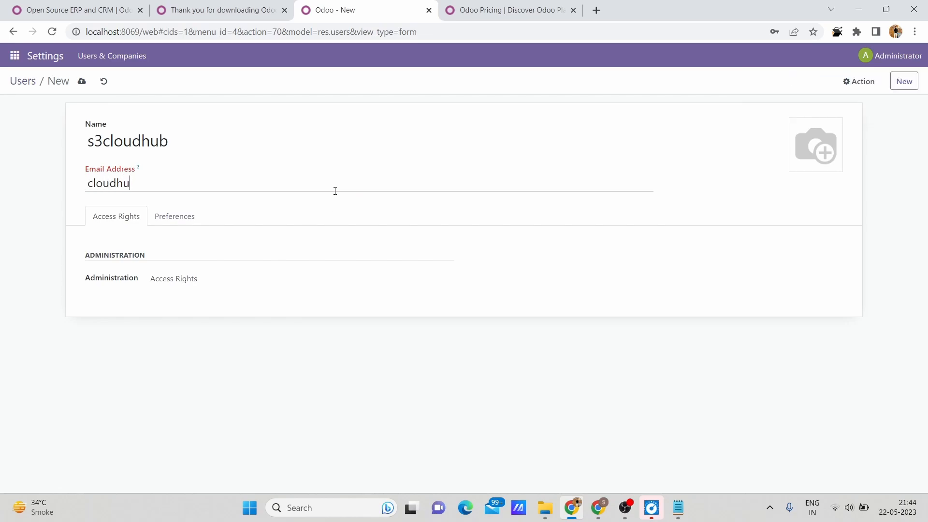
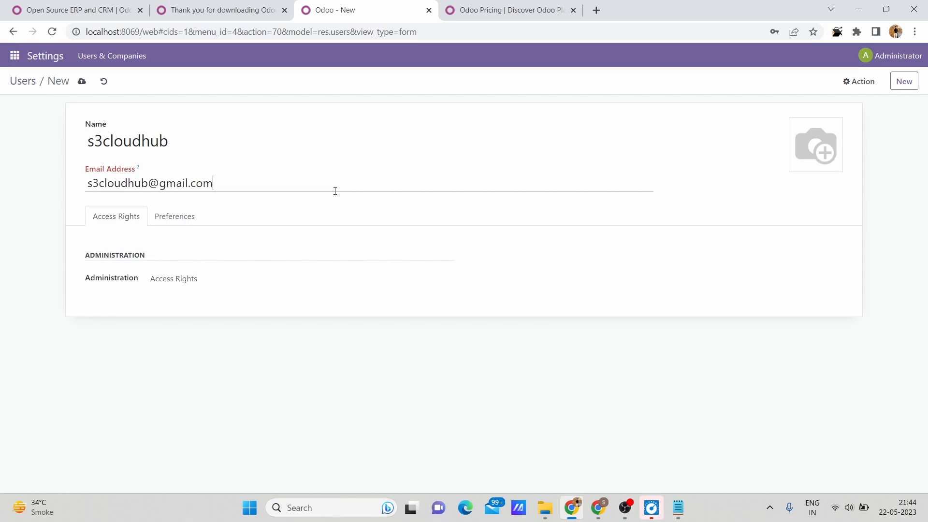
left_click(899, 87)
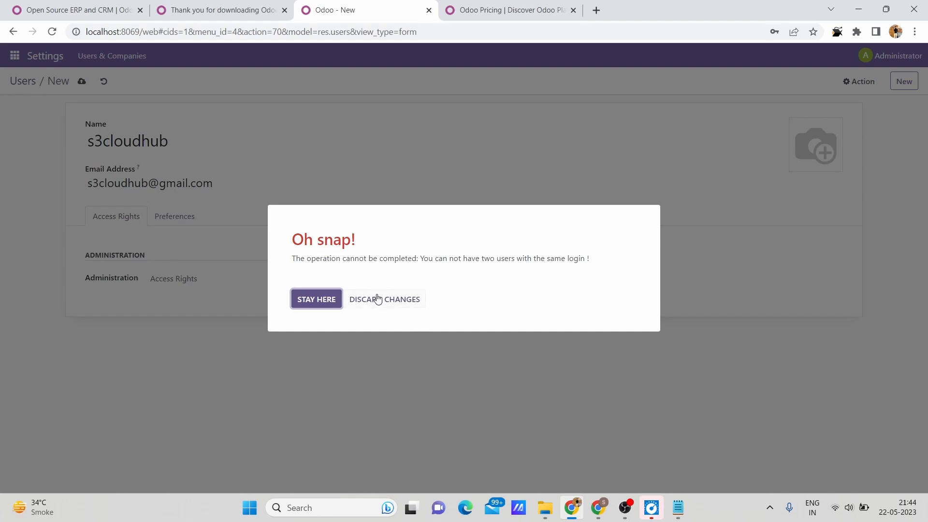
left_click(314, 306)
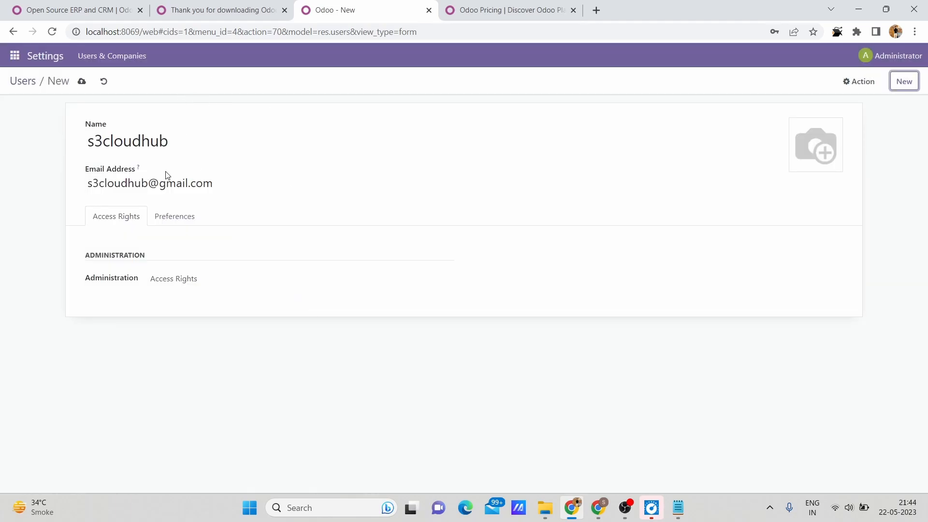
Append 21 to the new user's email username, set the name to s3cloudhub21, and save the record by starting another one.
left_click(142, 183)
type("21")
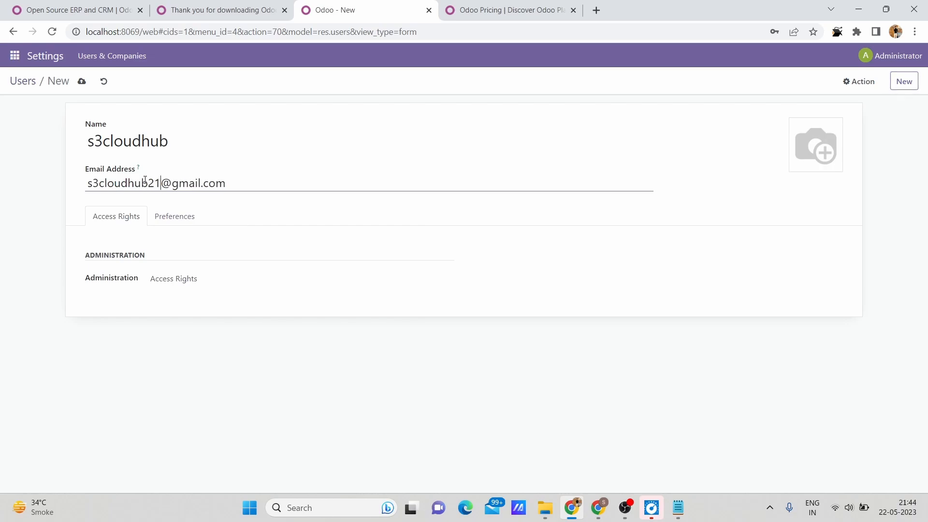
left_click(189, 144)
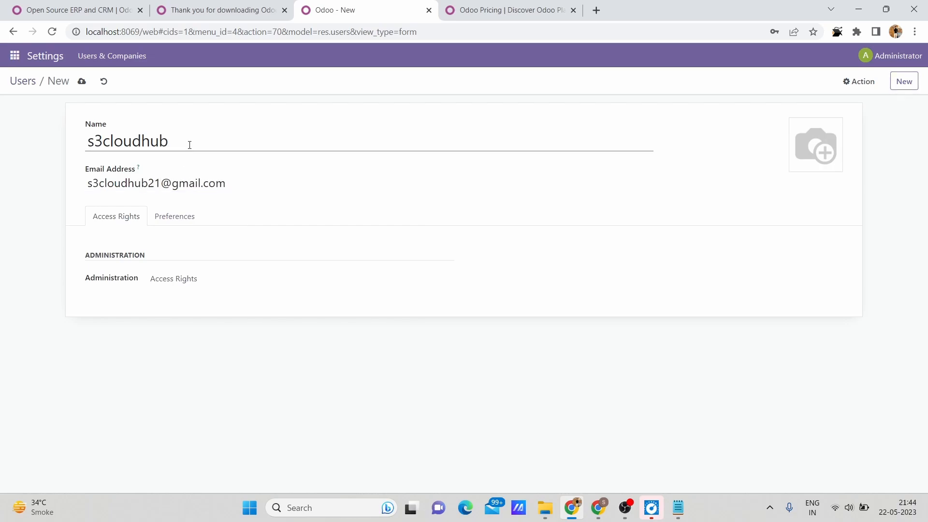
type("21")
left_click(903, 82)
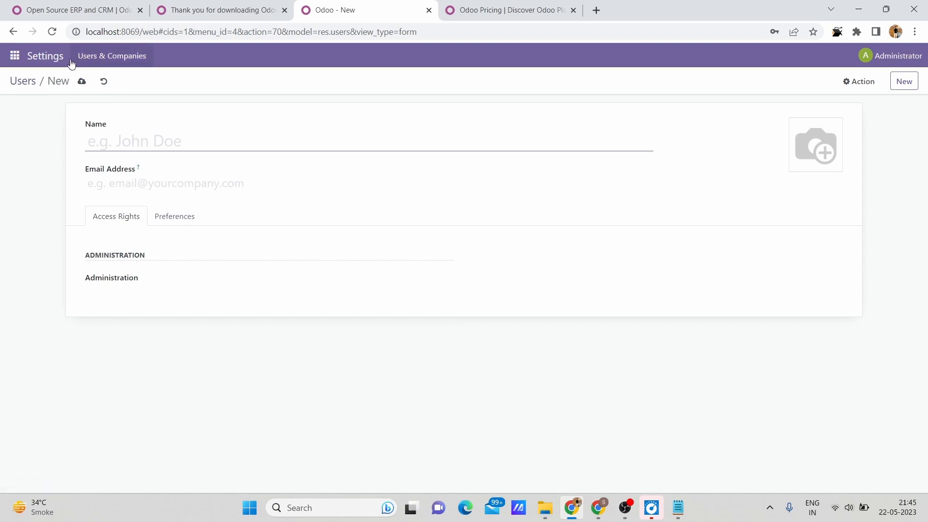
Open the My Company record from the companies list and rename the company to s3cloudhub.
left_click(94, 57)
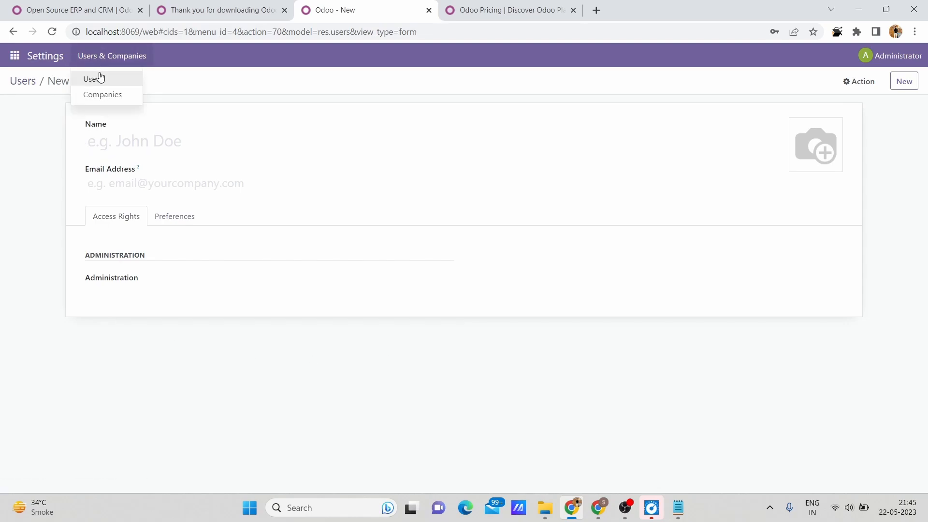
left_click(100, 95)
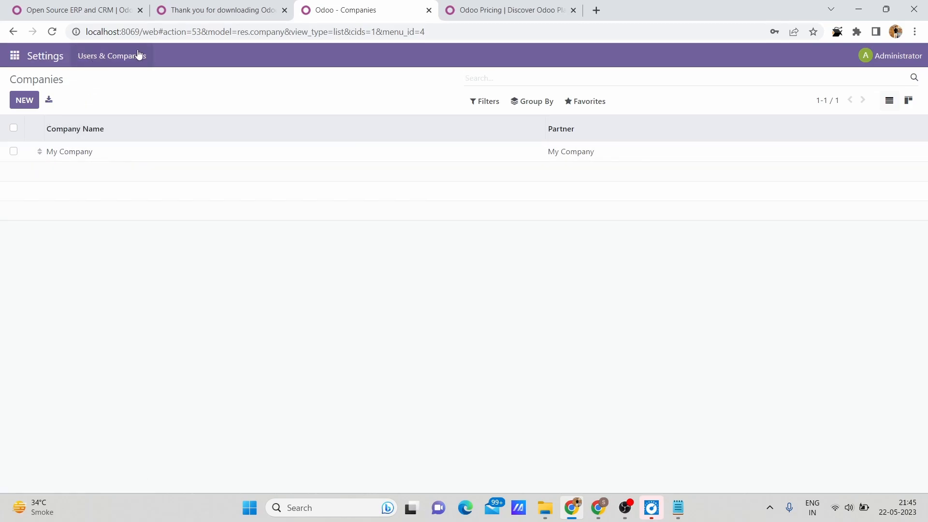
left_click(69, 151)
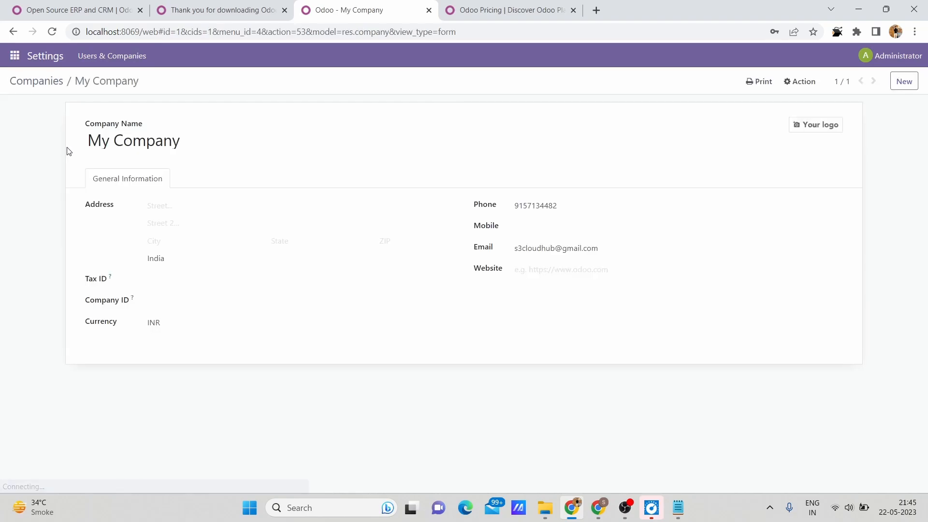
double_click(166, 141)
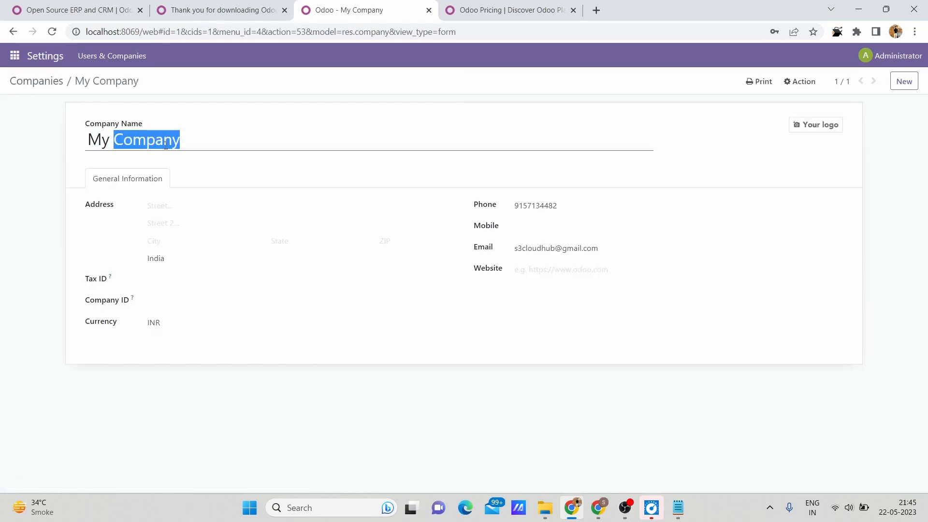
key("BackSpace")
key("BackSpace")
key("BackSpace")
key("BackSpace")
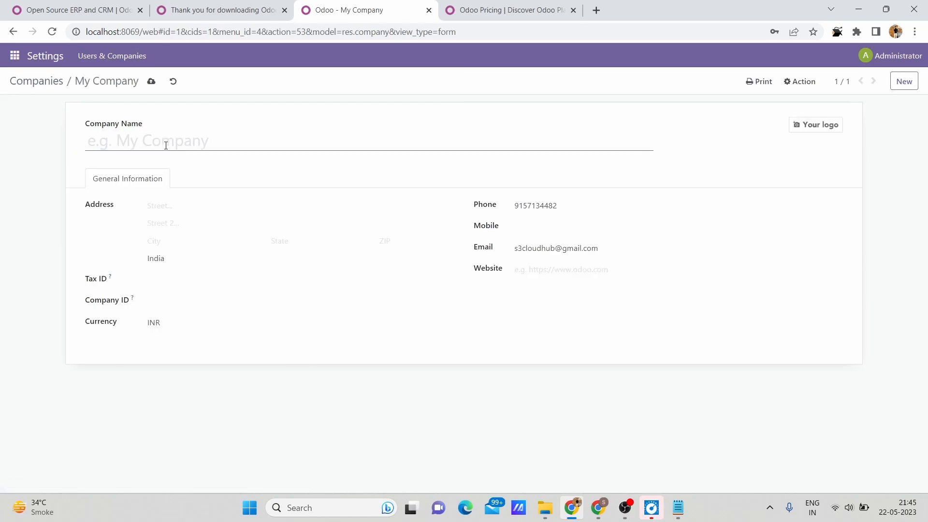
type("s3cloudhub")
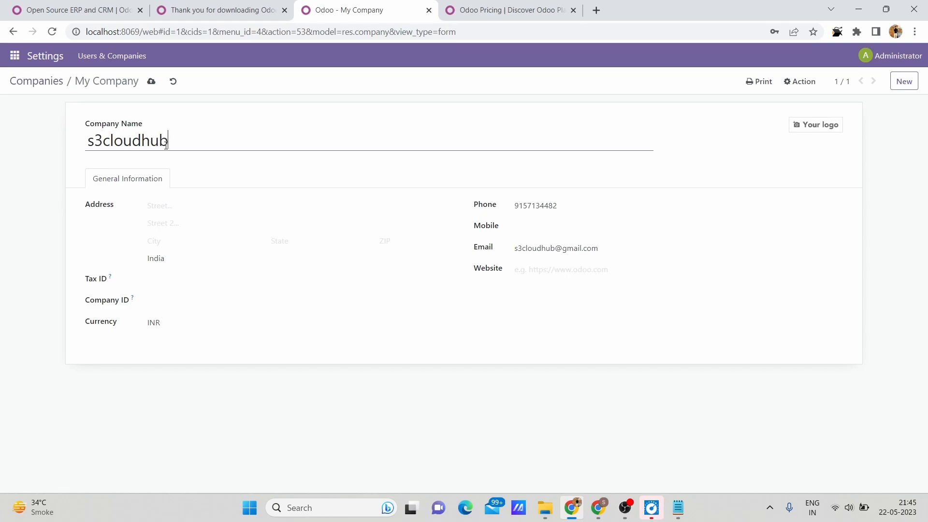
Go through the company's address, Tax ID and Company ID fields and choose INR as its currency.
left_click(185, 206)
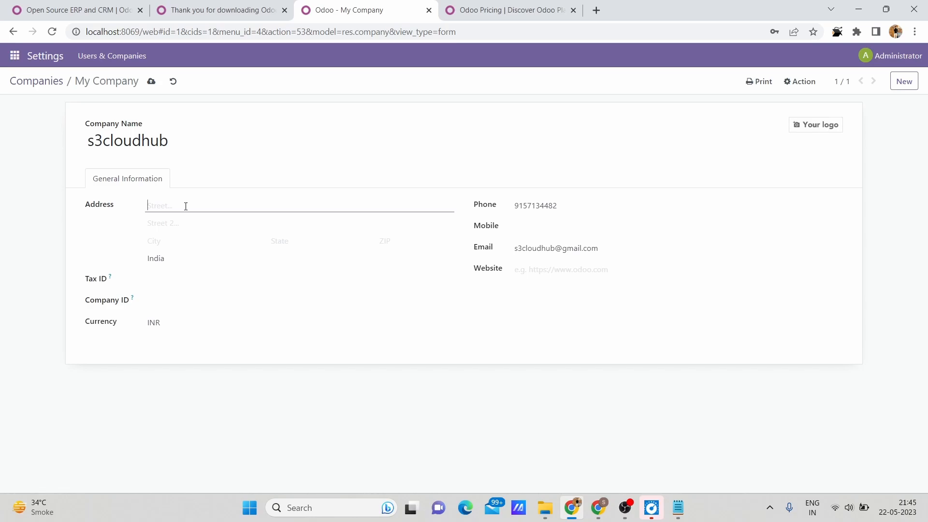
left_click(157, 282)
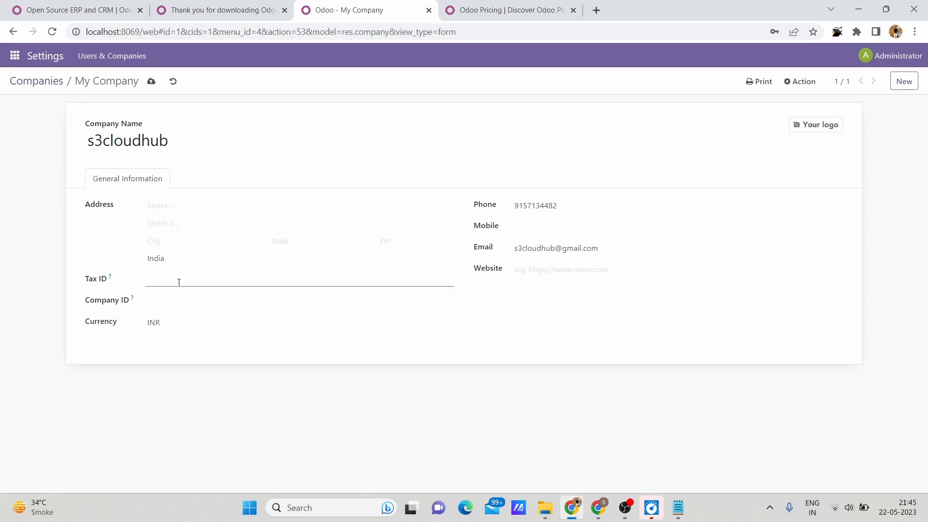
left_click(170, 298)
left_click(164, 334)
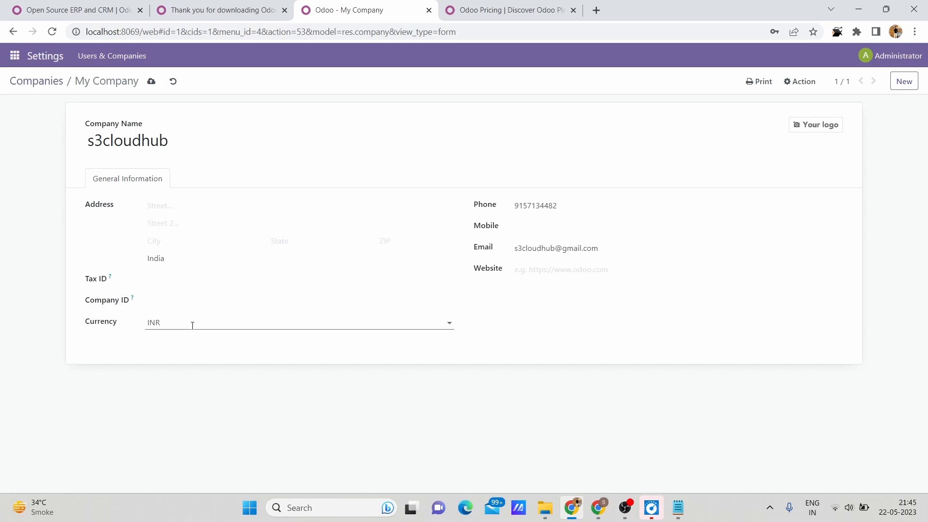
left_click(192, 326)
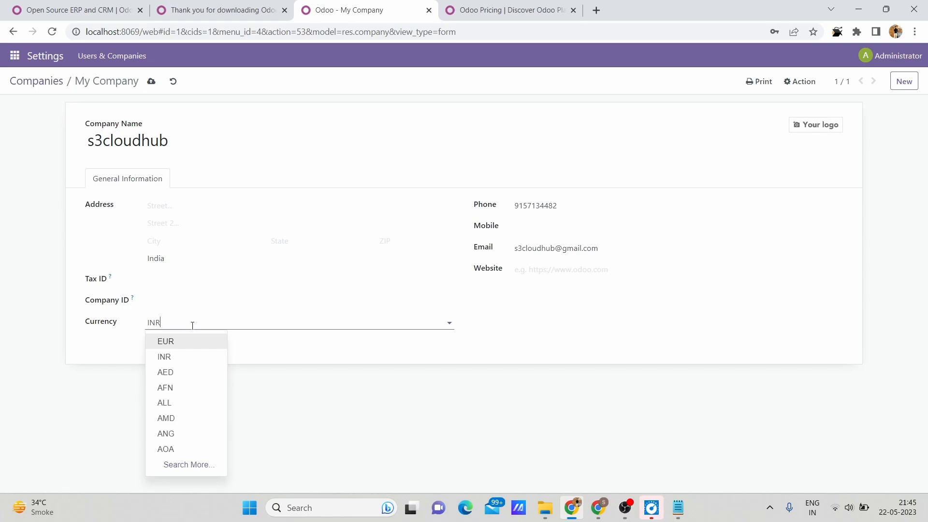
left_click(224, 356)
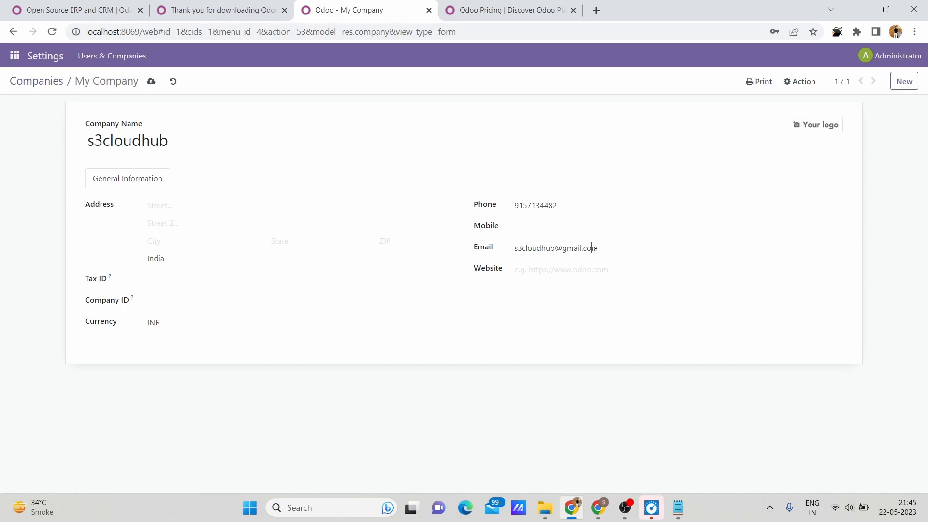
left_click(580, 269)
type("https")
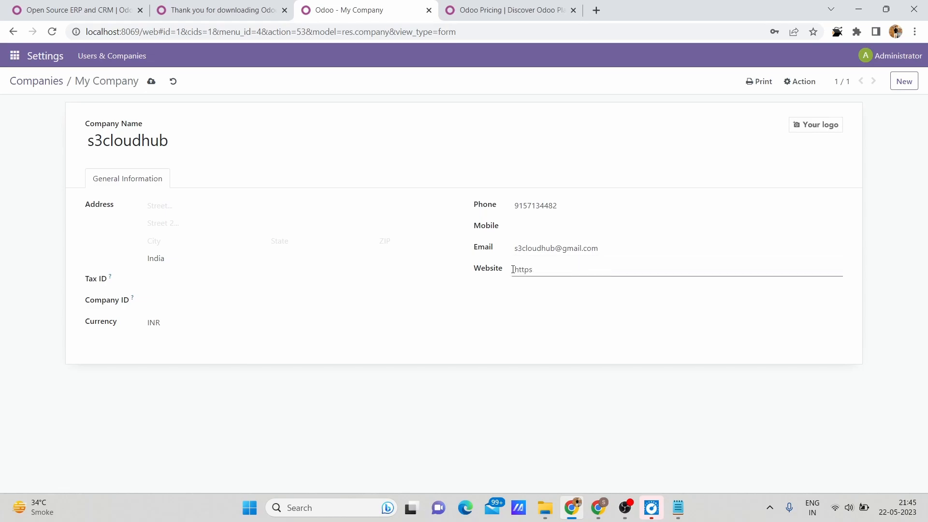
key("BackSpace")
key("BackSpace")
key("BackSpace")
key("BackSpace")
Save the company record by starting a new one, and check the companies list and the users list.
left_click(916, 84)
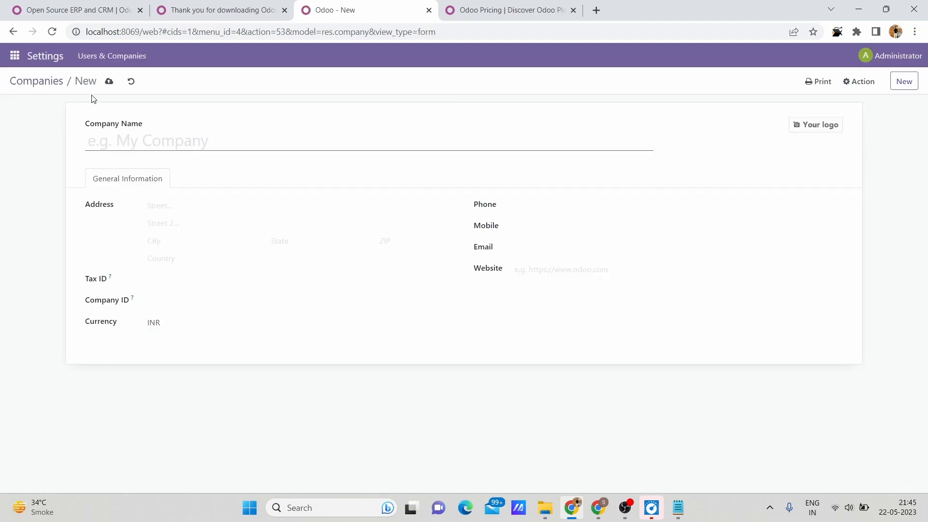
left_click(48, 80)
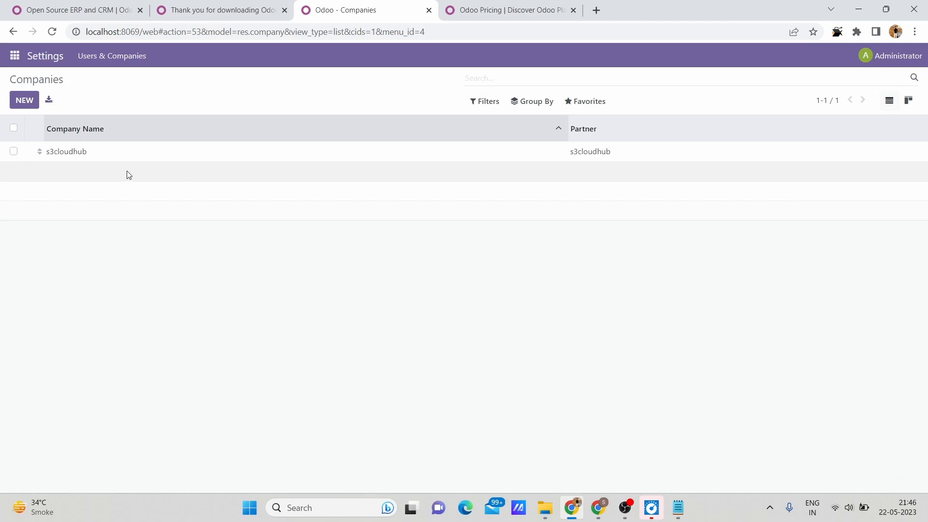
left_click_drag(62, 269, 49, 64)
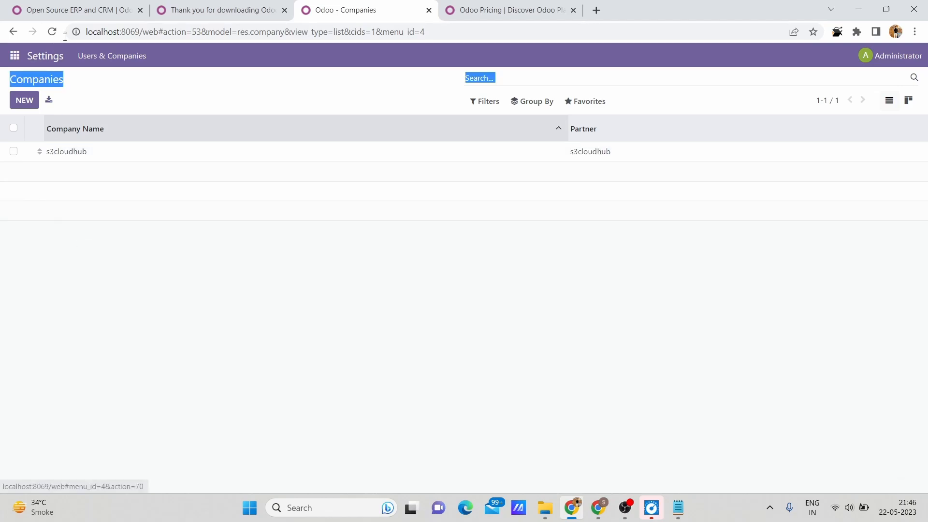
left_click(50, 64)
Activate the Sales app from the list of available apps.
left_click(15, 58)
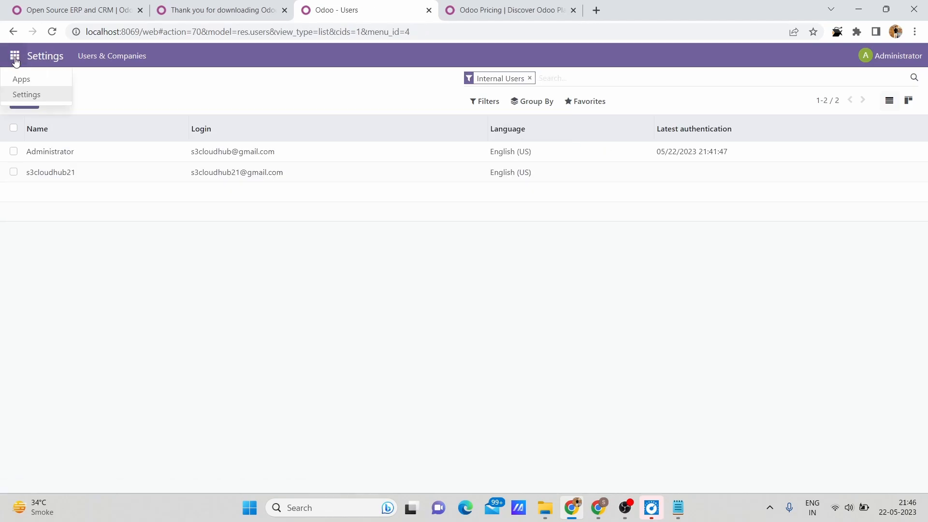
left_click(21, 79)
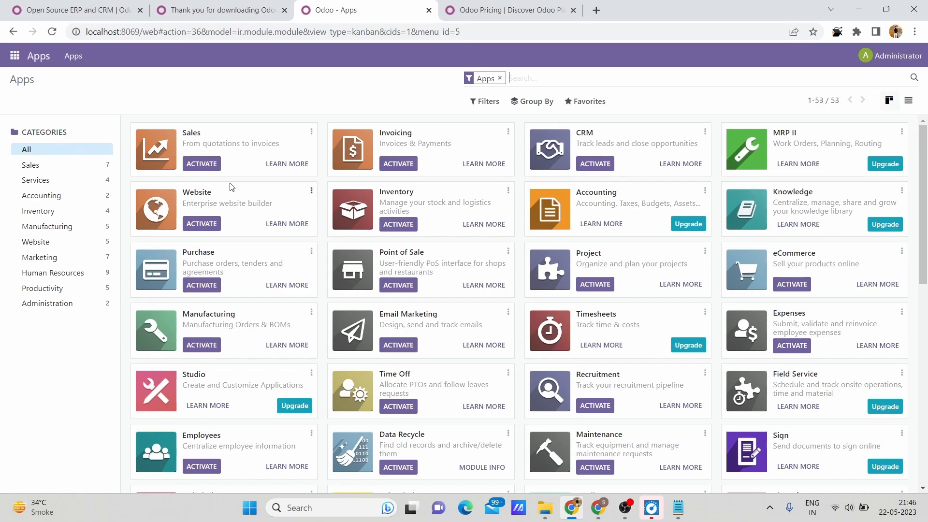
left_click(205, 165)
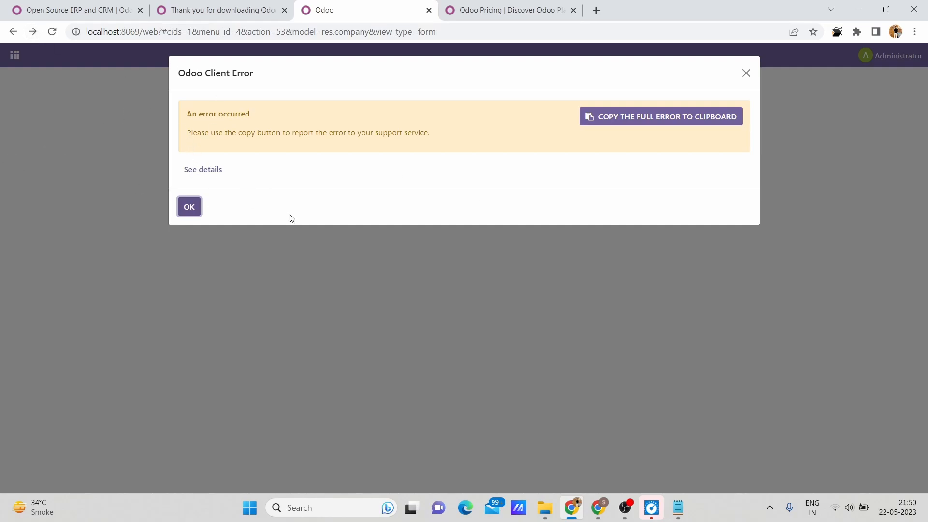
Dismiss the client error and go back through the browser history to the users list.
left_click(196, 215)
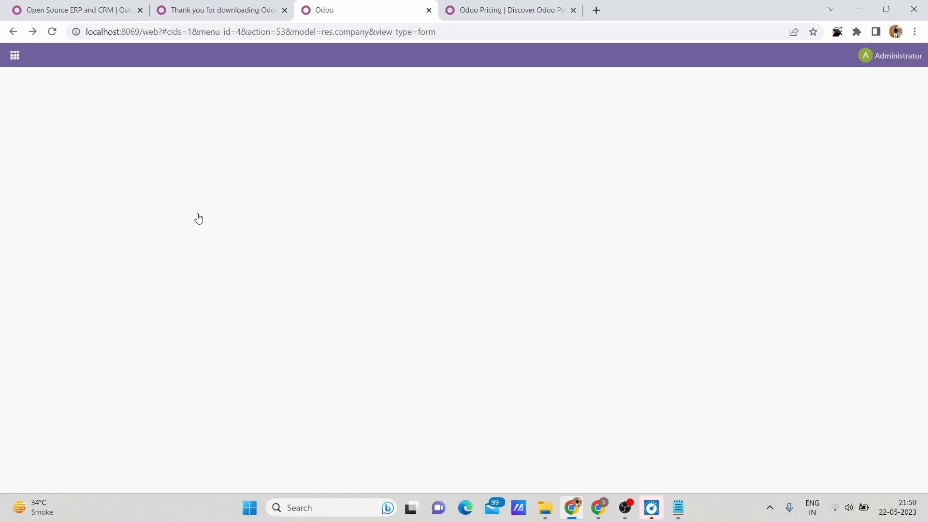
left_click(32, 32)
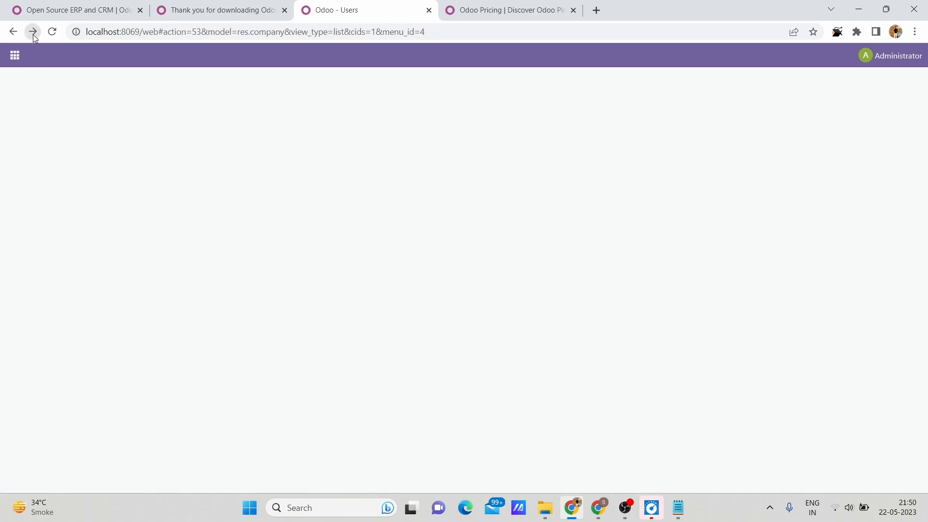
left_click(13, 32)
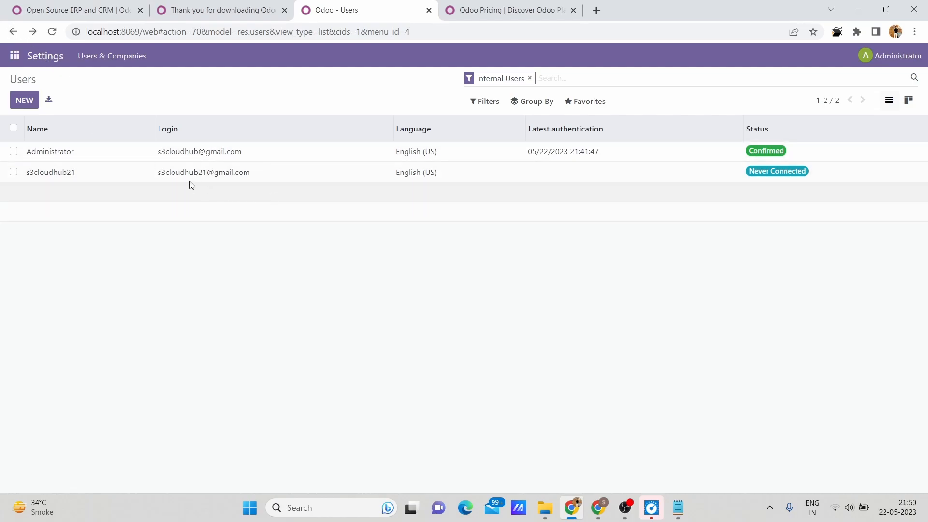
Examine the Administrator user's access rights for the installed apps and return to the users list.
left_click(663, 153)
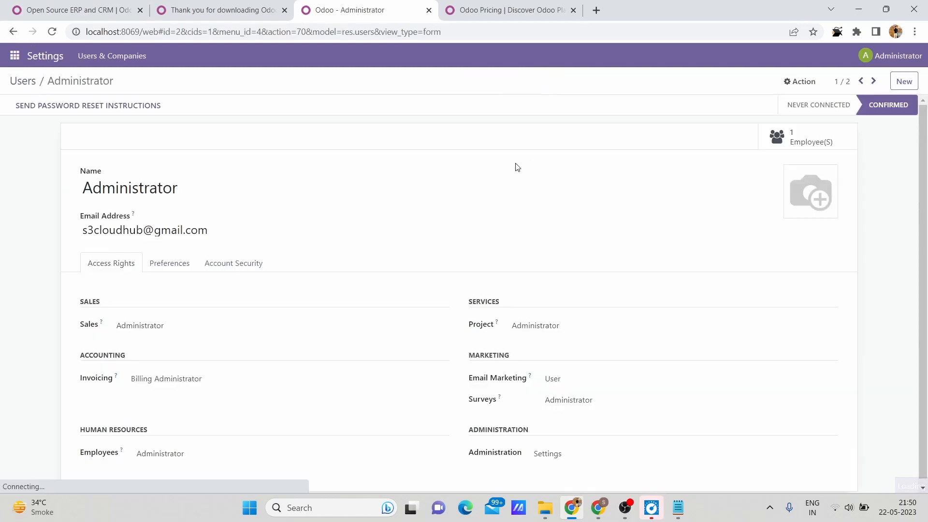
scroll(308, 408, "down", 1)
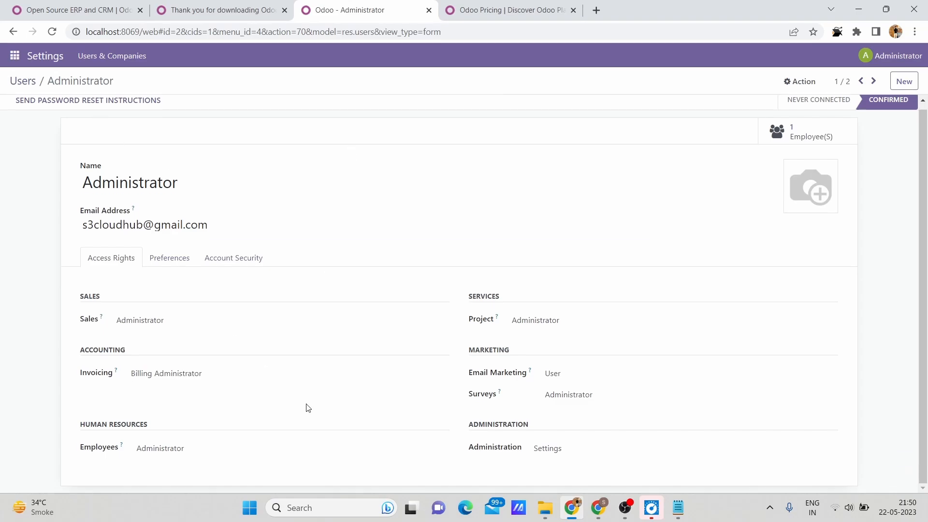
scroll(308, 408, "up", 1)
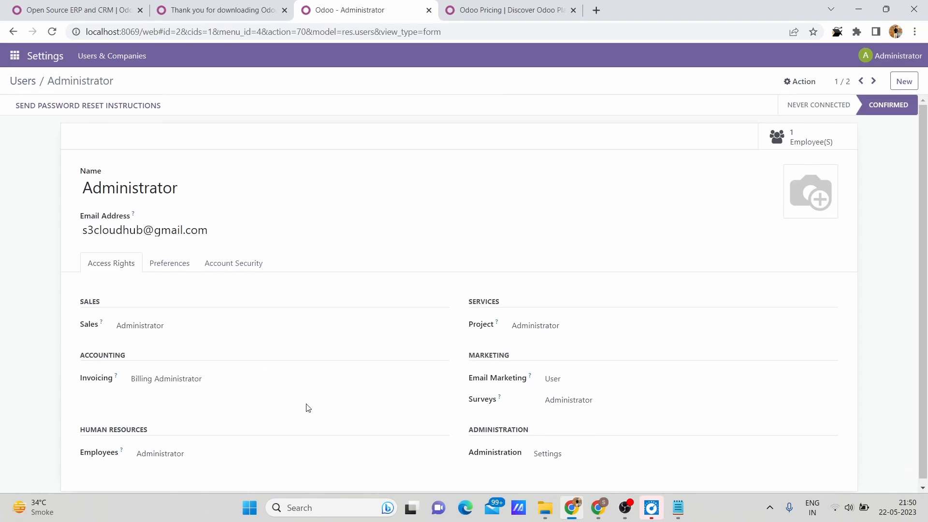
left_click(13, 32)
Check the Sales app's installation status in the apps list and open its Learn More page.
left_click(13, 55)
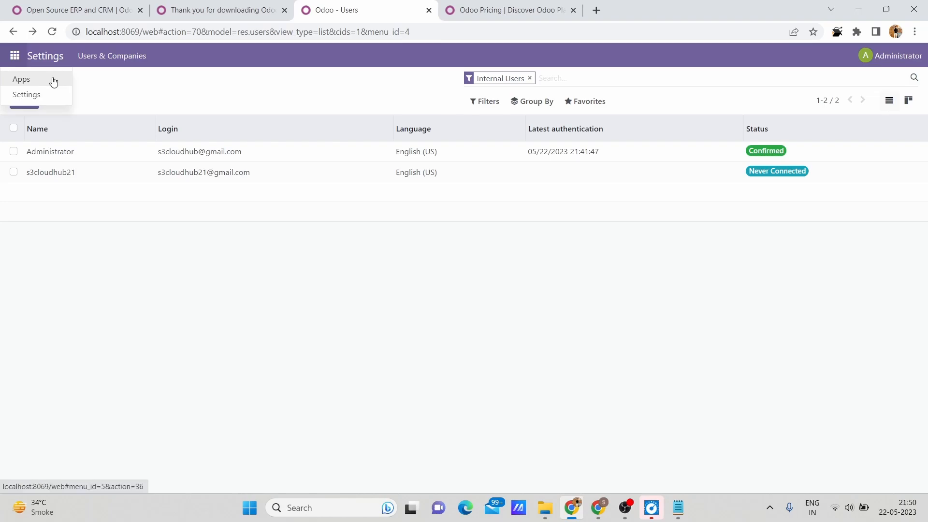
left_click(54, 78)
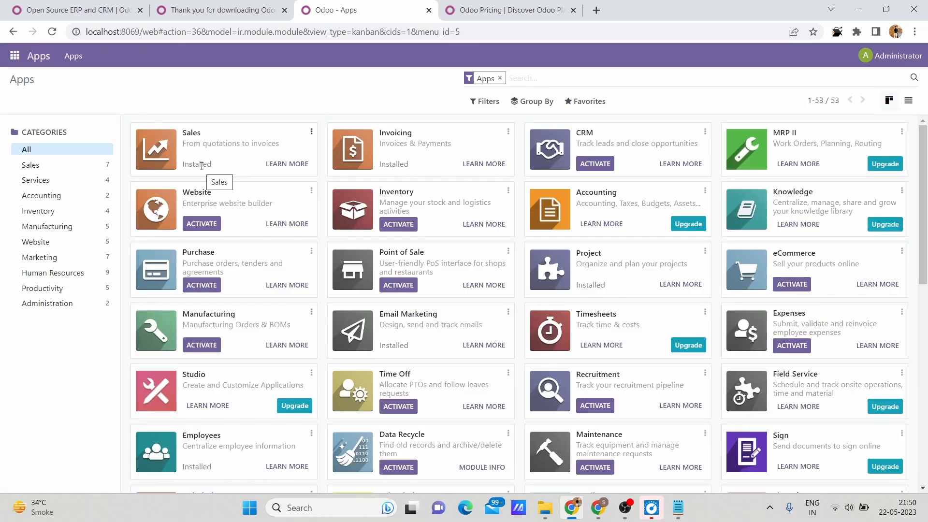
double_click(222, 140)
left_click(205, 137)
left_click(297, 164)
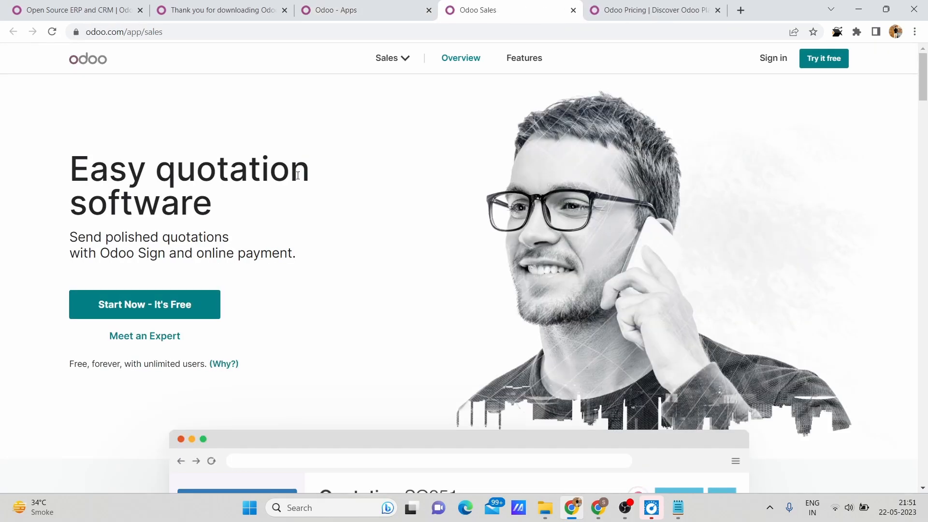
Look over the Sales product page and the local apps list, and filter the apps by the Sales category.
scroll(304, 268, "down", 5)
scroll(304, 267, "up", 5)
left_click(350, 7)
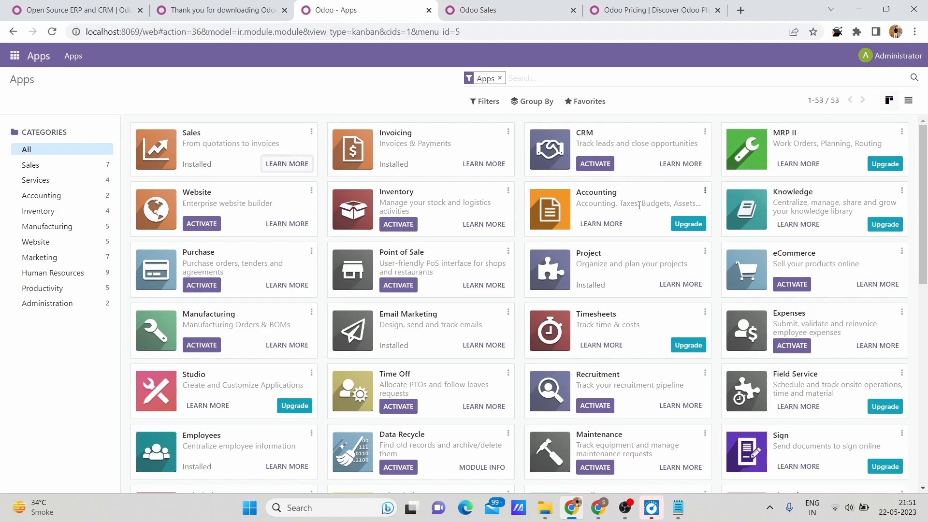
scroll(593, 268, "down", 10)
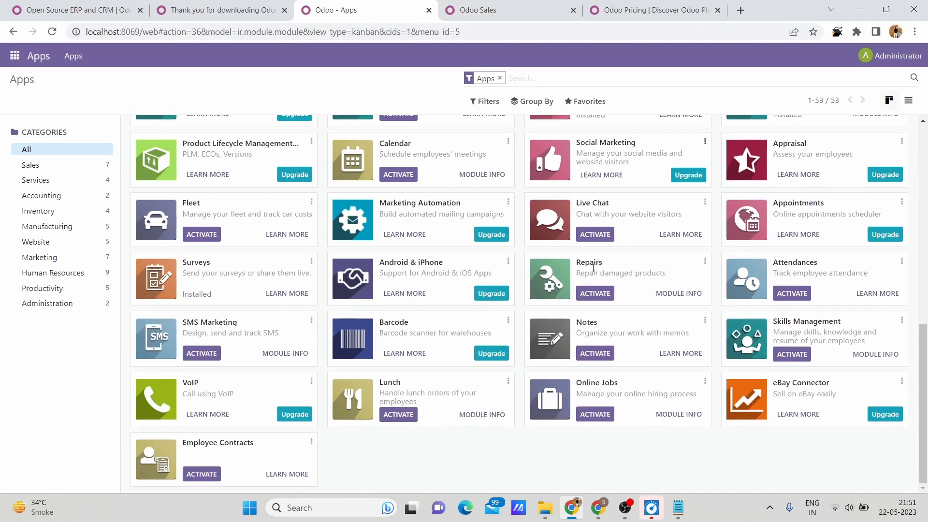
scroll(594, 268, "up", 10)
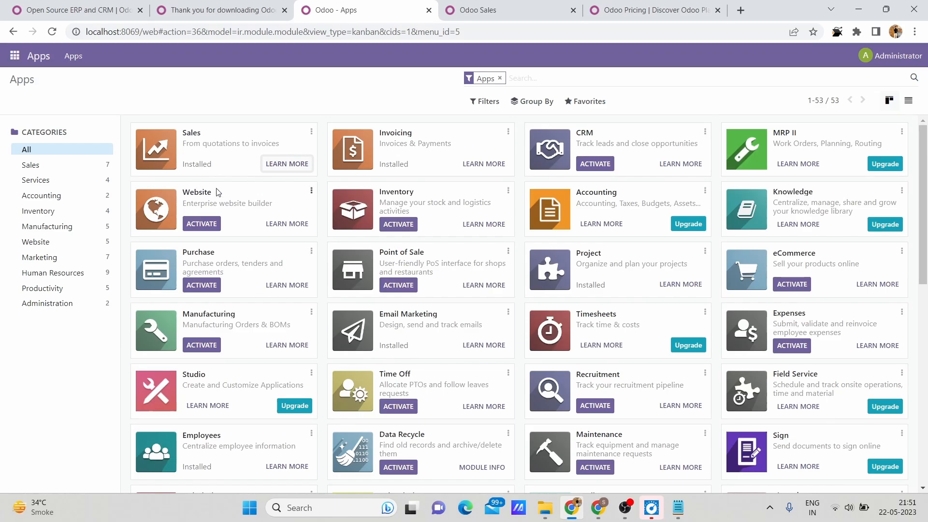
left_click(83, 169)
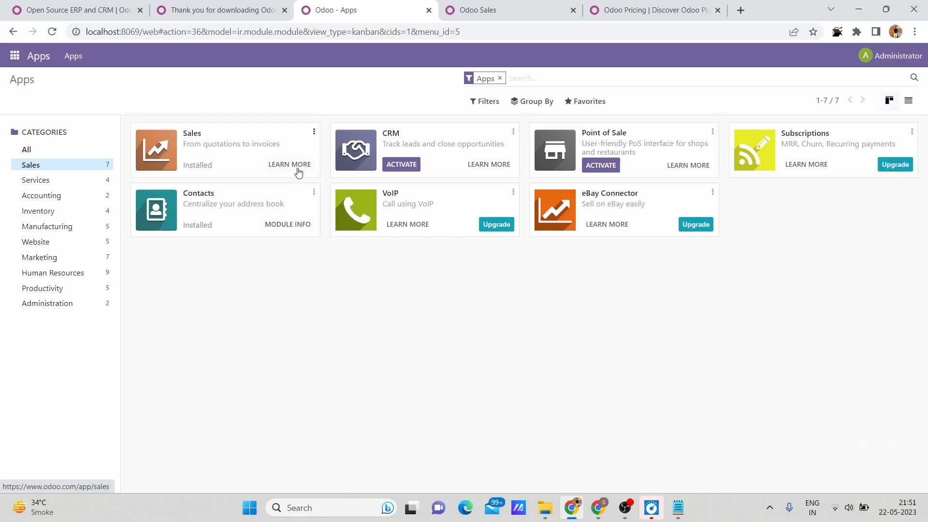
Start the free online trial of Odoo Sales and submit the registration form with the full name, contact and company details.
left_click(482, 4)
left_click(135, 310)
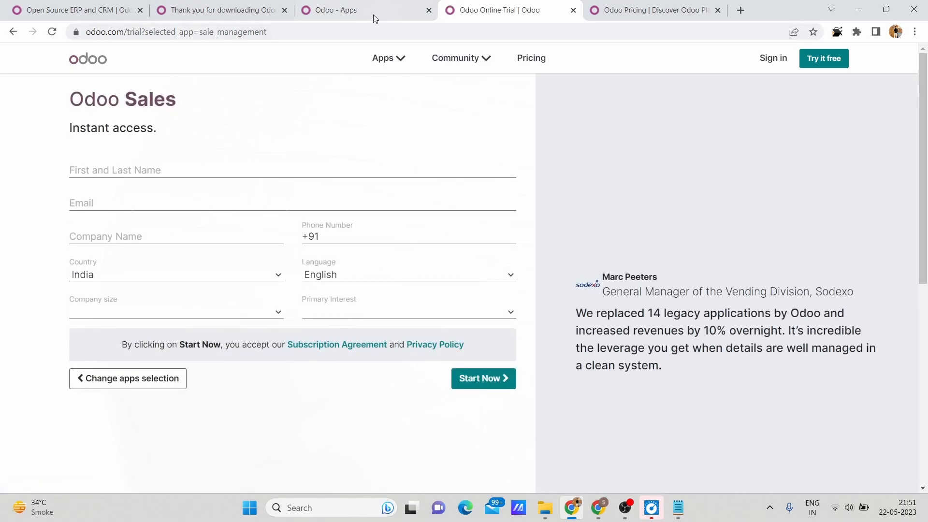
left_click(367, 11)
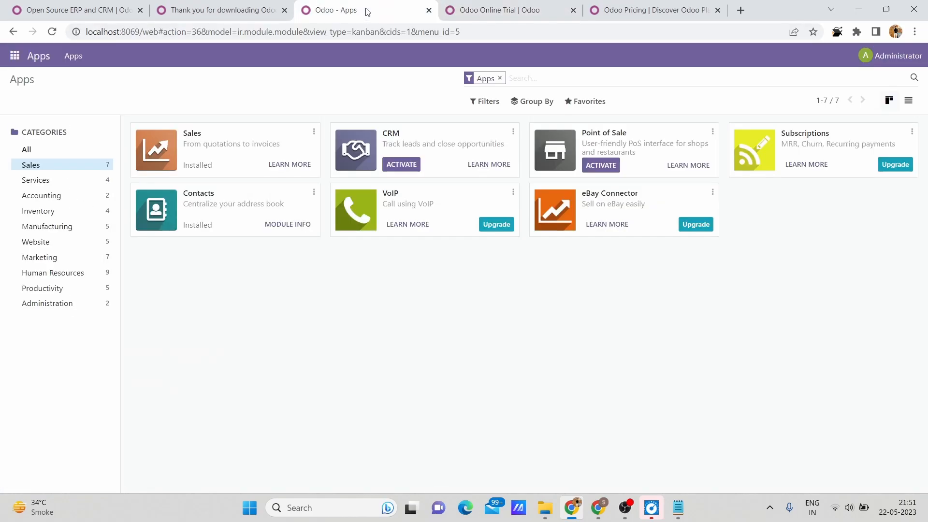
left_click(513, 10)
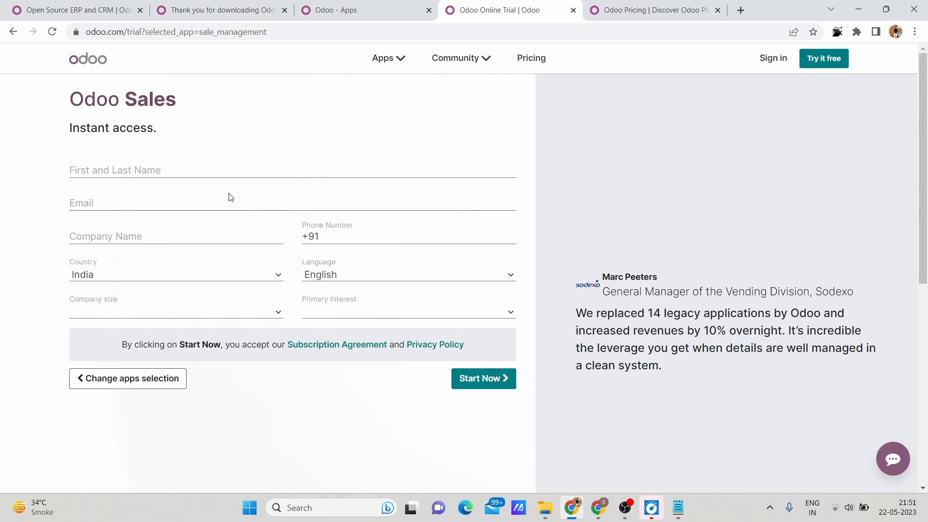
left_click(185, 166)
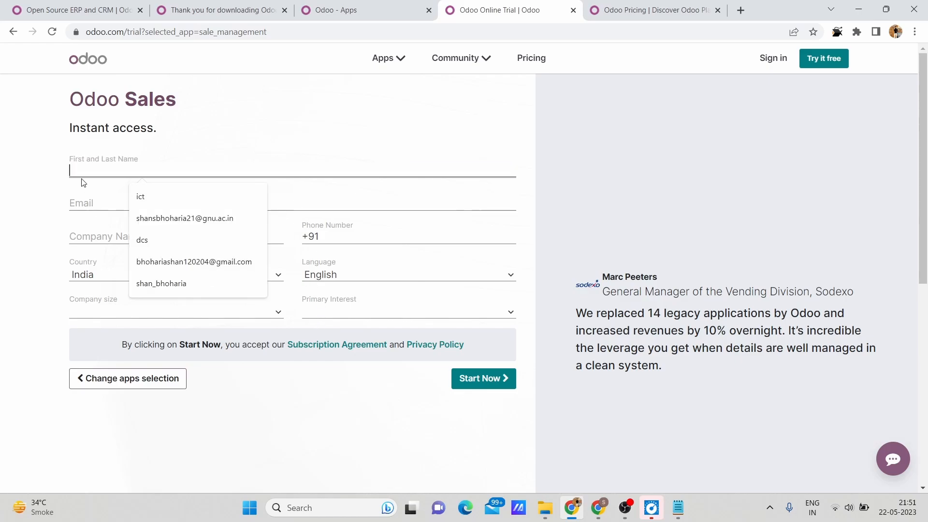
left_click(167, 282)
left_click(489, 406)
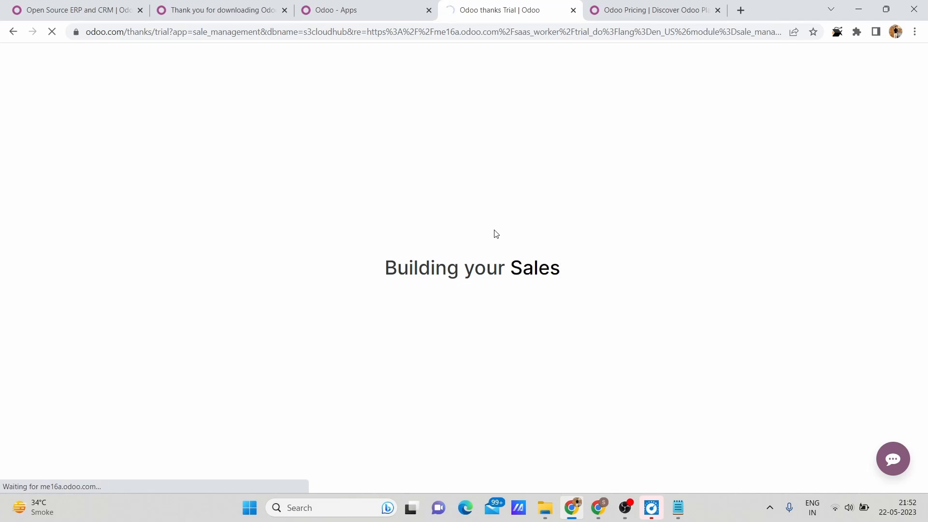
Return to the newly built trial database and open the quotations list of its Sales app.
left_click(421, 6)
left_click(487, 4)
left_click(303, 5)
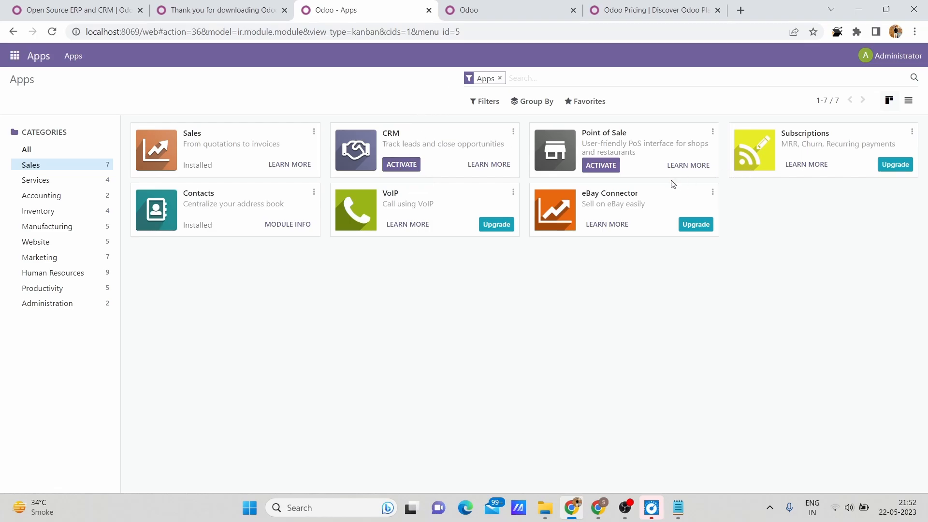
left_click(503, 7)
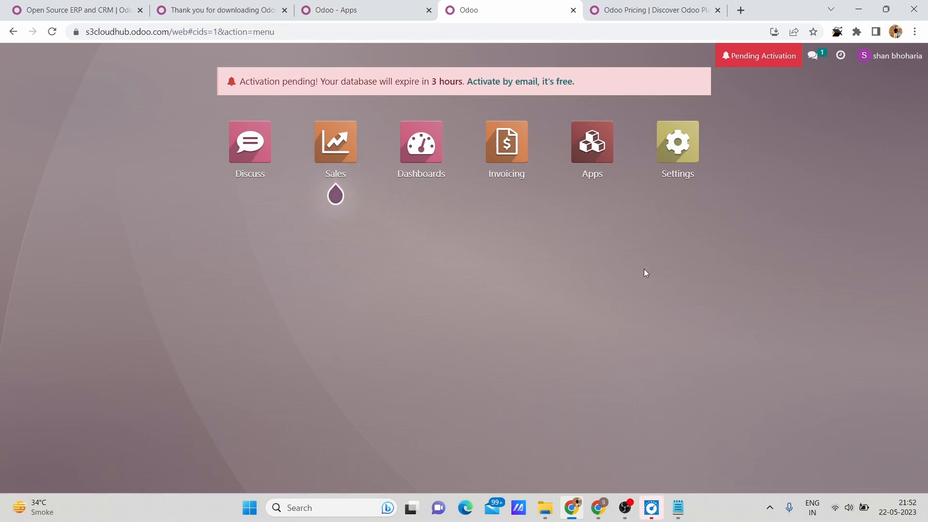
left_click(337, 132)
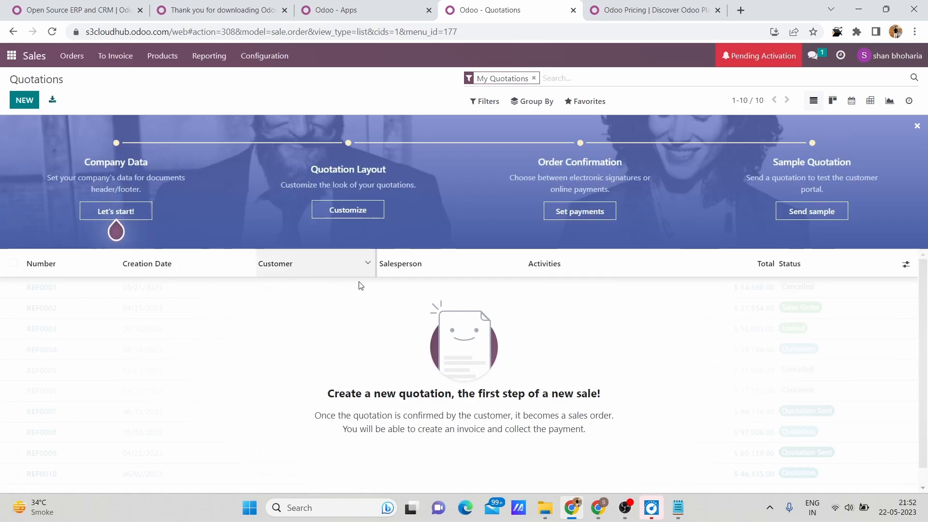
scroll(76, 362, "down", 1)
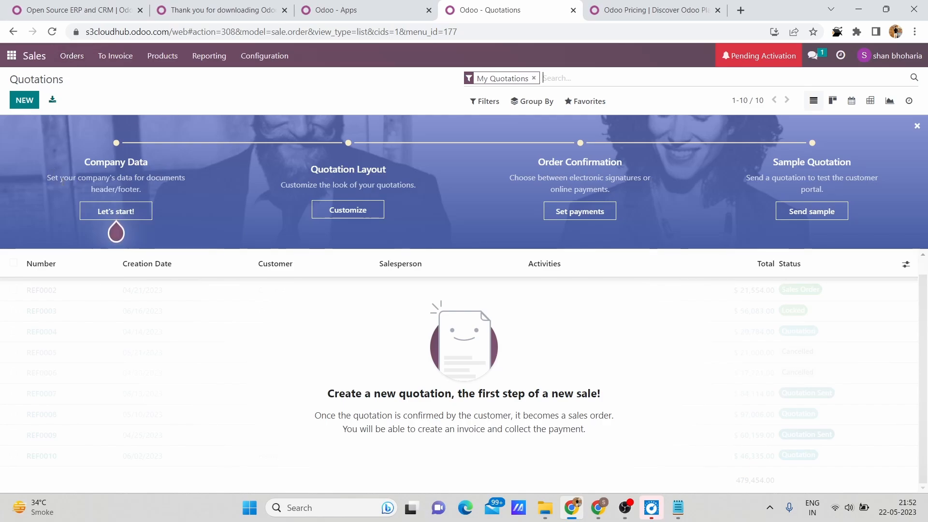
Open the company data step of the Sales onboarding and apply the prefilled s3cloudhub company details.
left_click(118, 213)
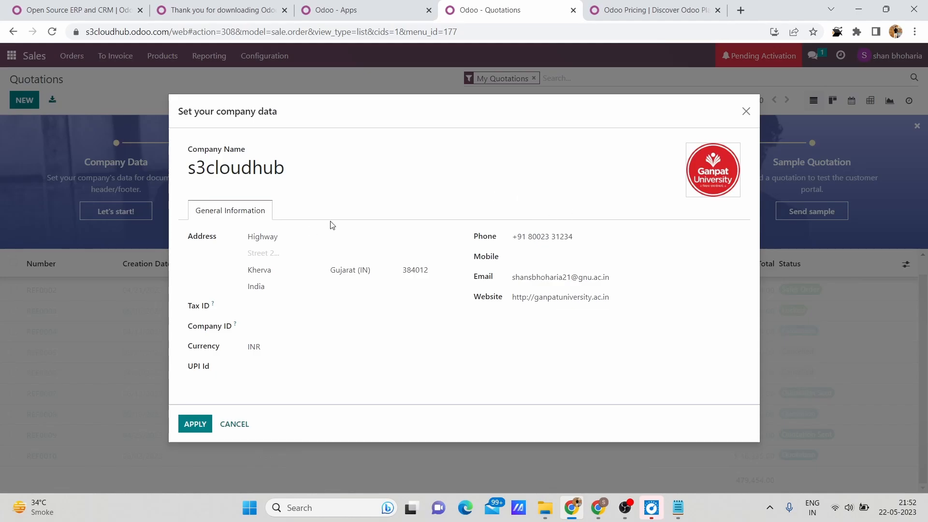
mouse_move(716, 164)
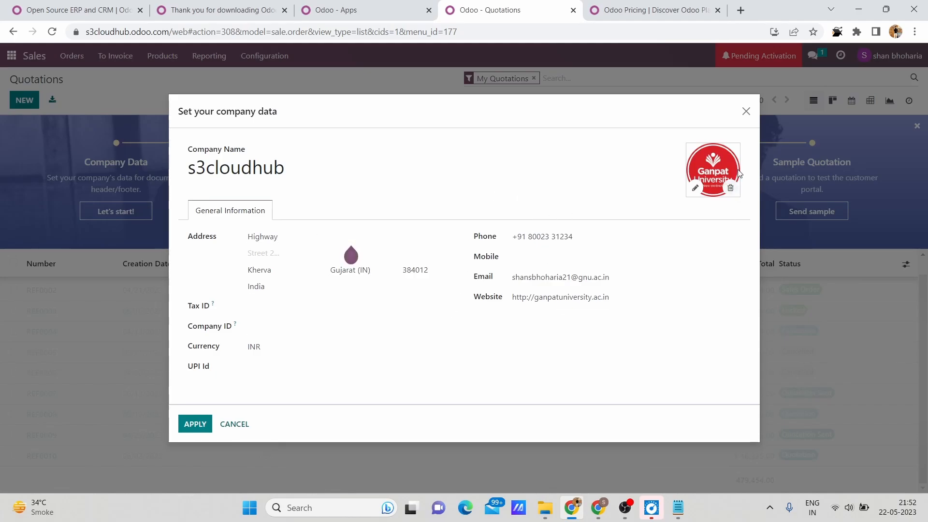
left_click(203, 430)
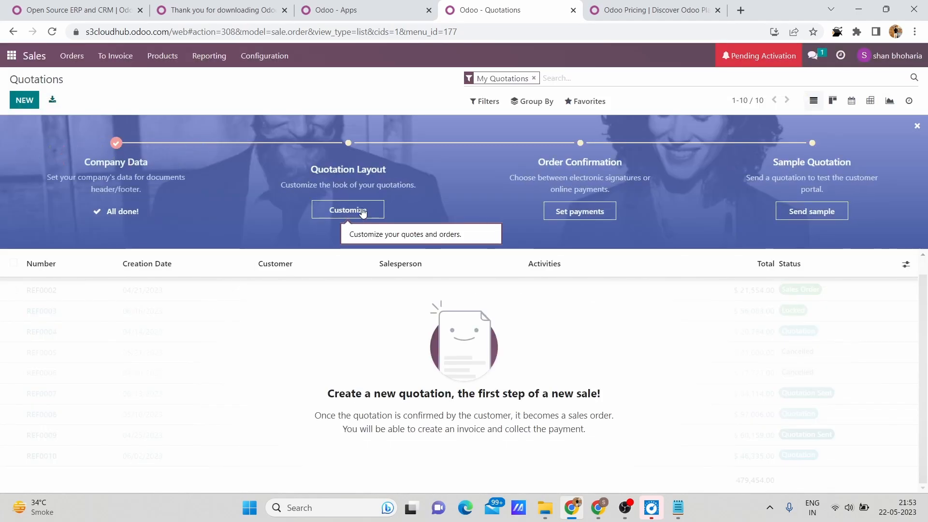
Review the quotation document layout with its invoice preview and save it with the Light layout and Lato font.
left_click(363, 213)
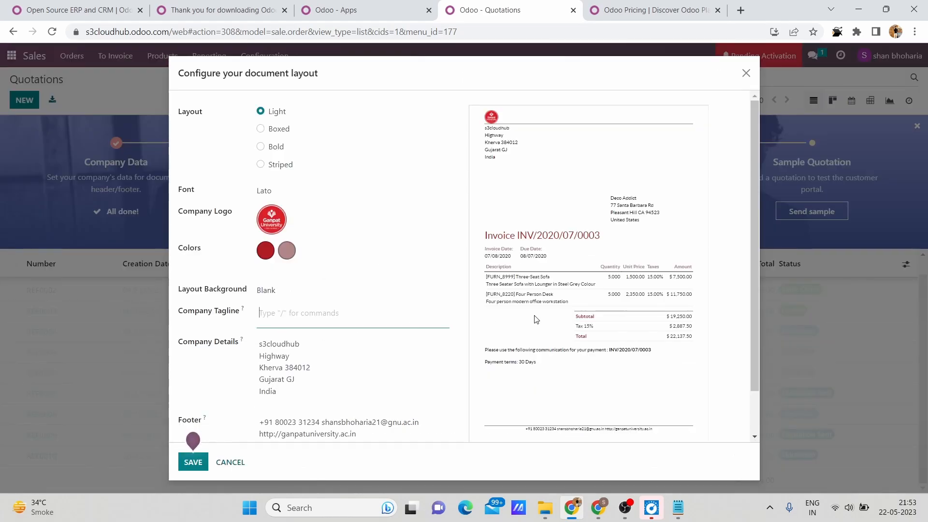
scroll(614, 175, "up", 5)
scroll(614, 175, "down", 5)
scroll(614, 175, "up", 2)
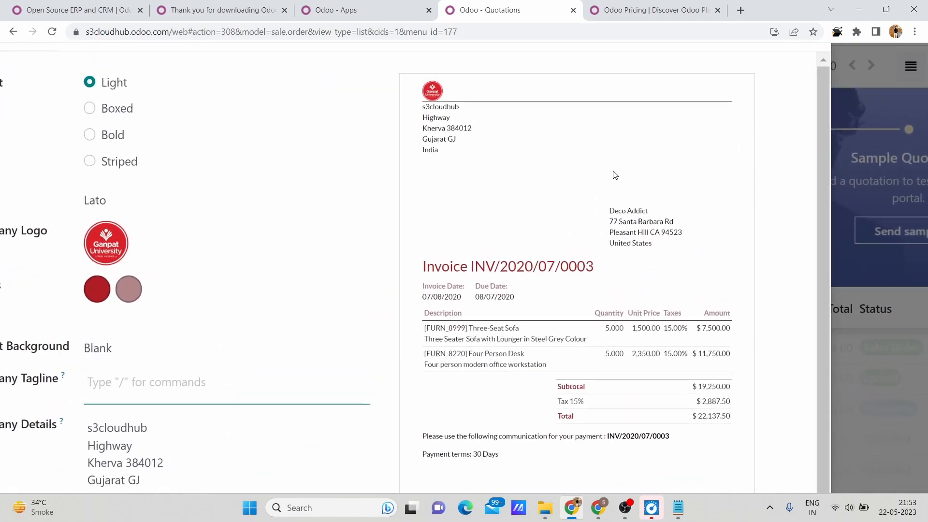
scroll(643, 241, "down", 2)
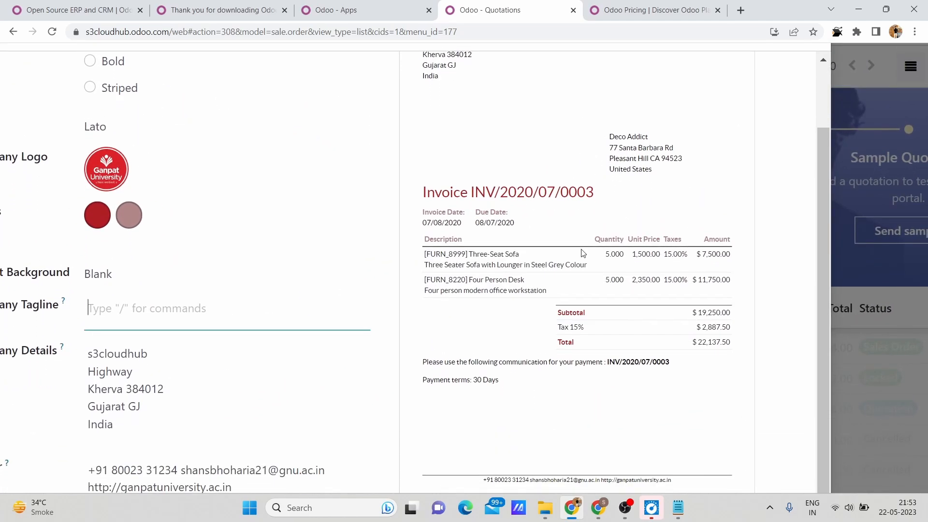
scroll(352, 213, "down", 5)
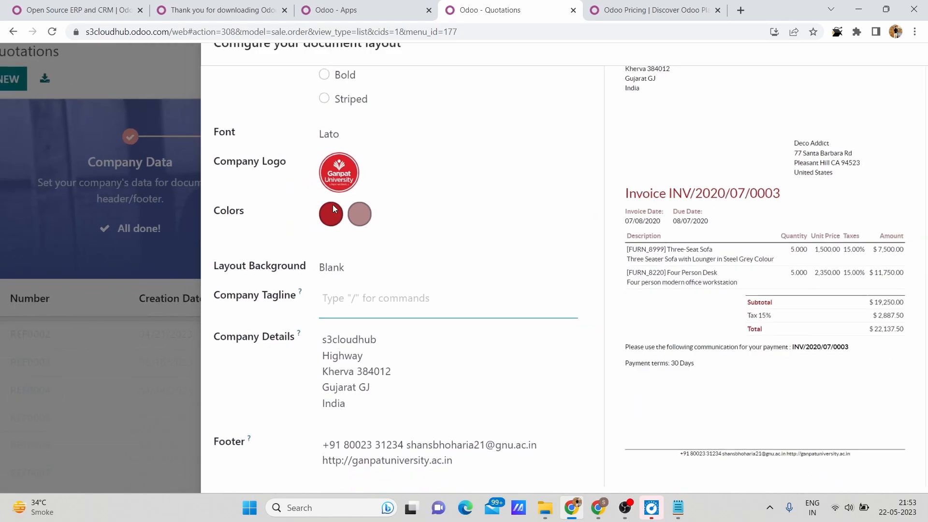
scroll(334, 209, "down", 1)
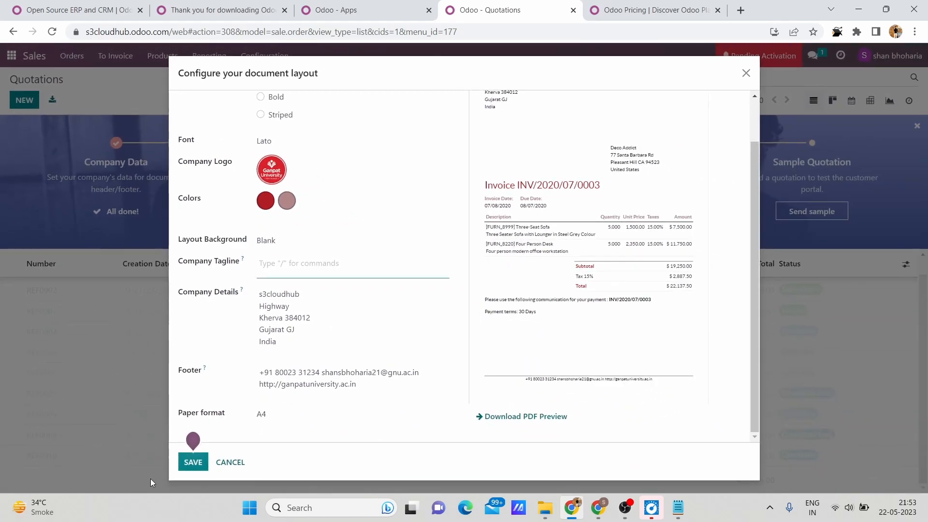
left_click(191, 463)
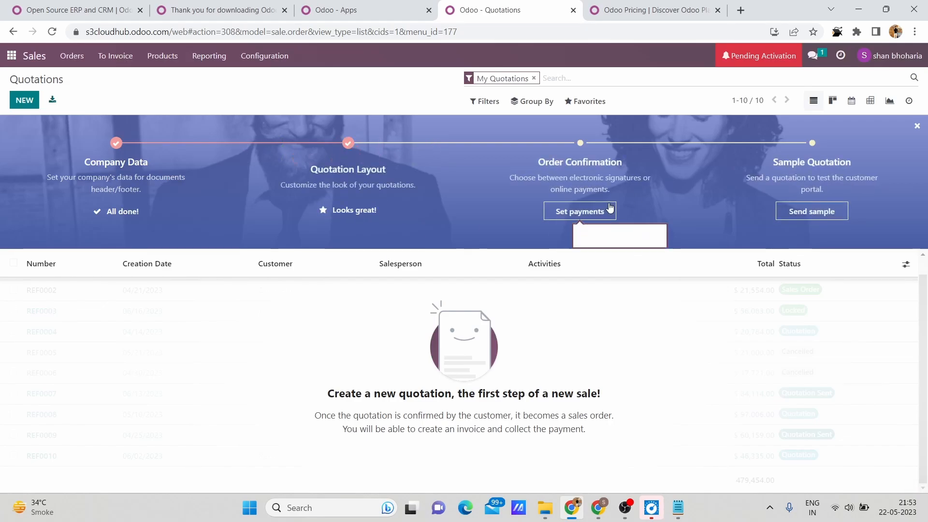
Try to apply Credit & Debit card (via Stripe) as the way to confirm quotations, and close the dialog.
left_click(610, 217)
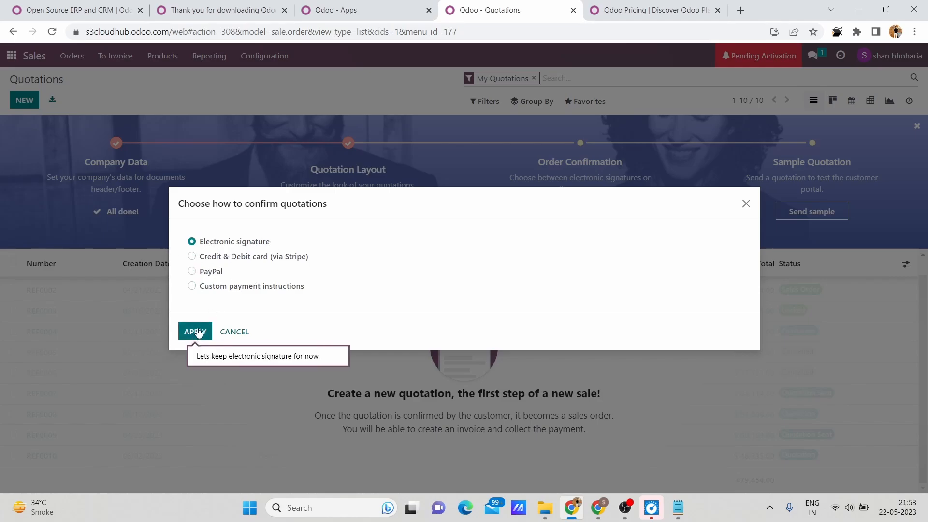
left_click(235, 257)
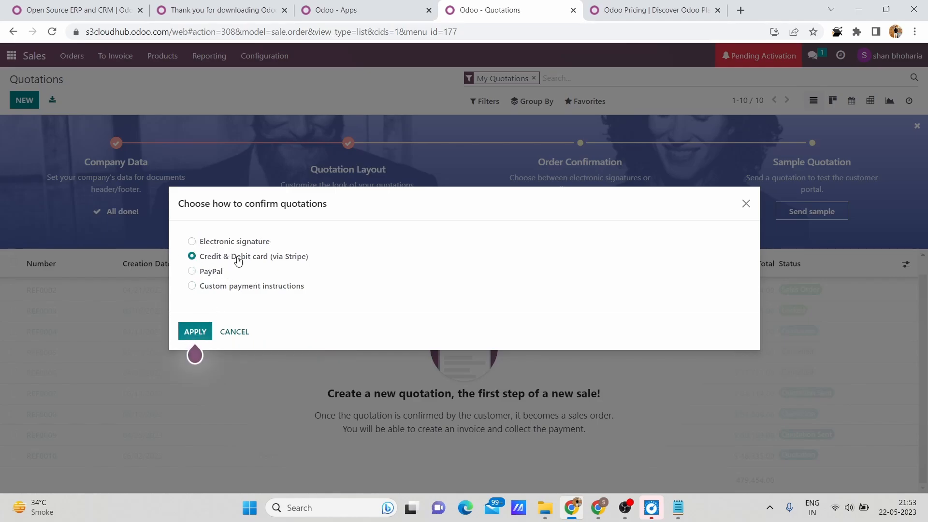
left_click(194, 332)
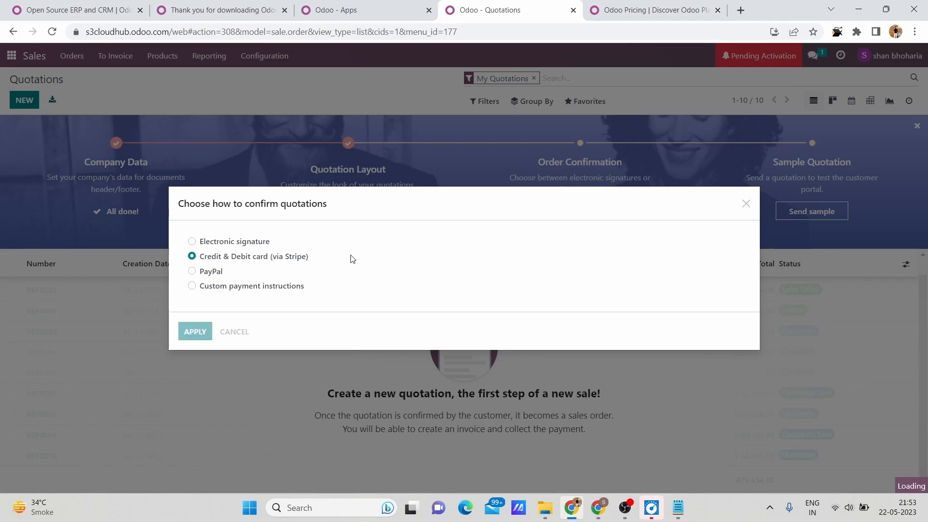
left_click(745, 204)
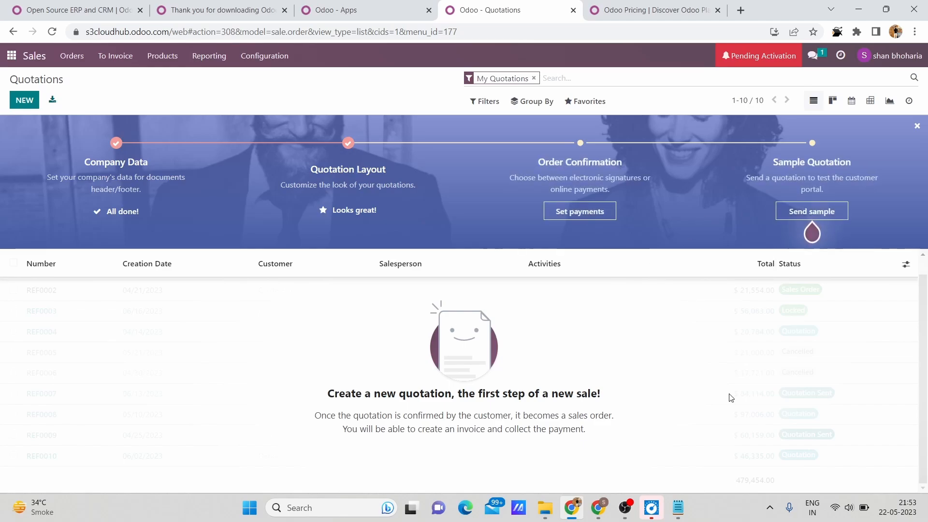
Show all app categories in the local database's apps list and return to the trial's quotations.
left_click(374, 6)
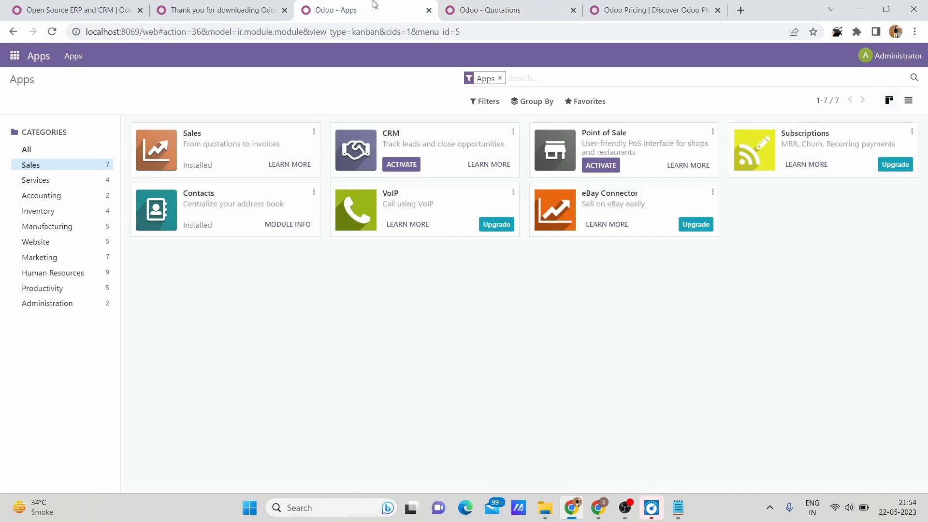
left_click(25, 150)
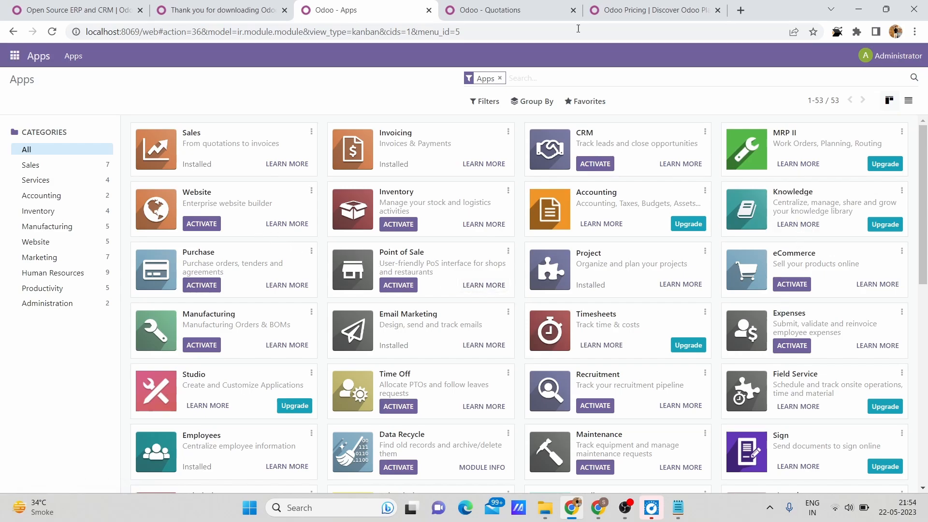
left_click(513, 5)
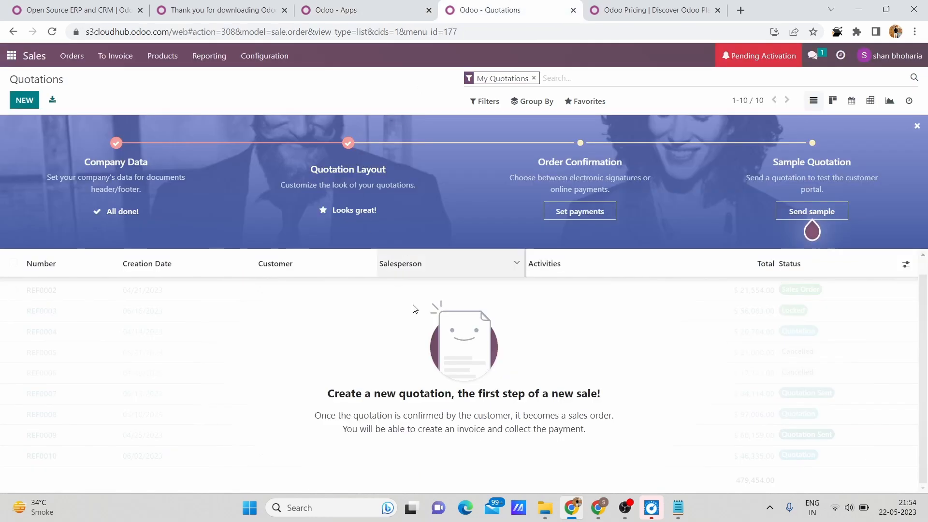